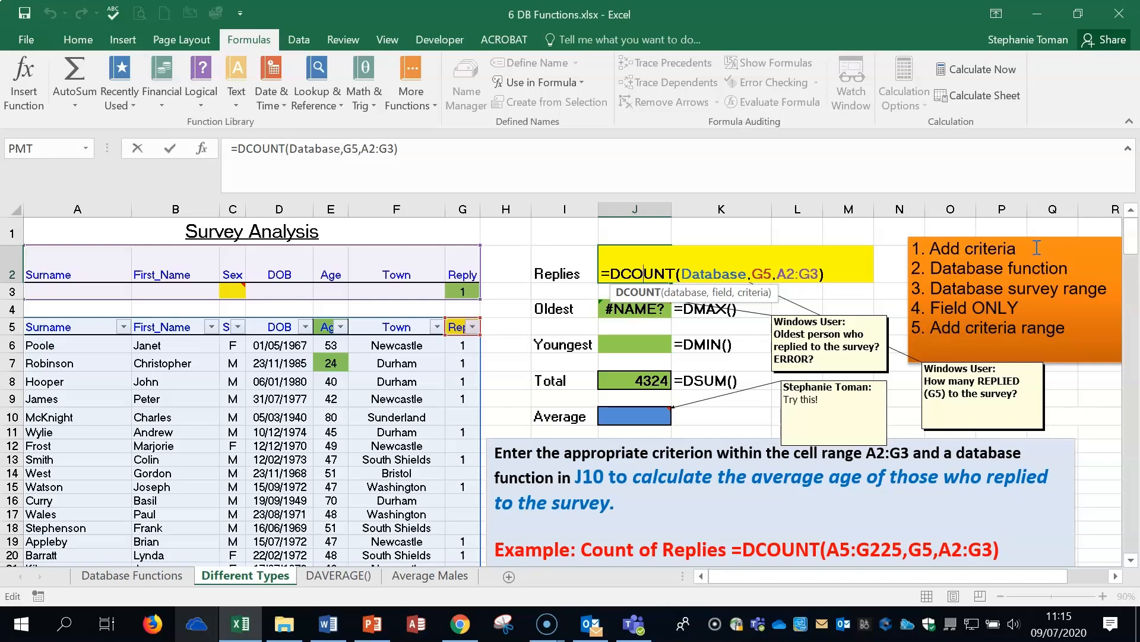
Clear the Replies formula in J2 and start a new DCOUNT function there with its arguments dialog open.
key(ctrl+Return)
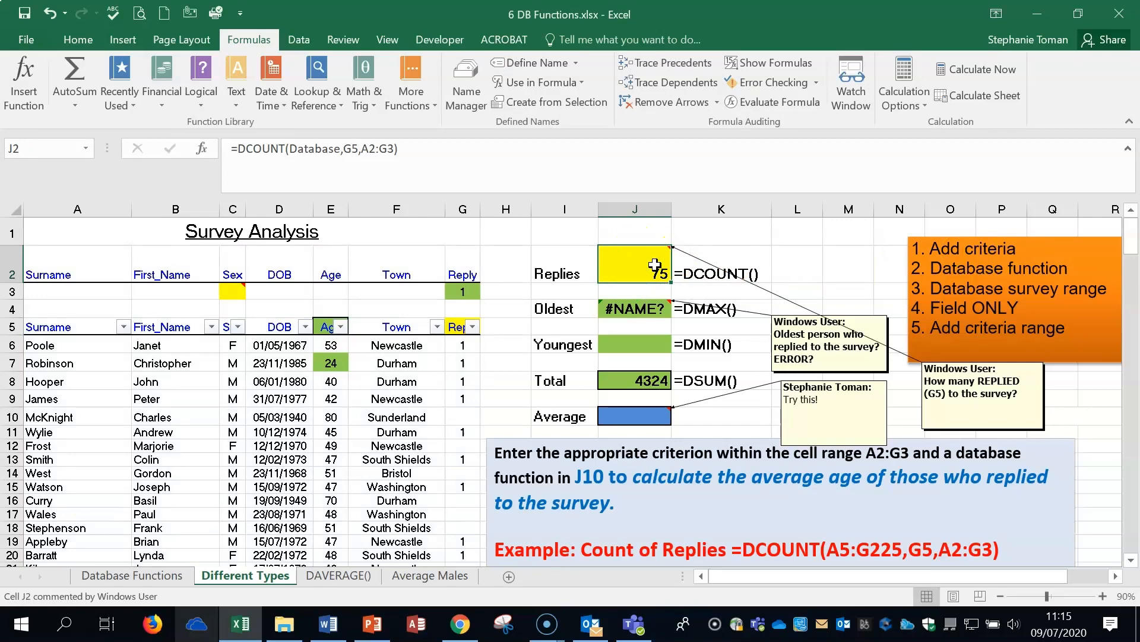
key(Delete)
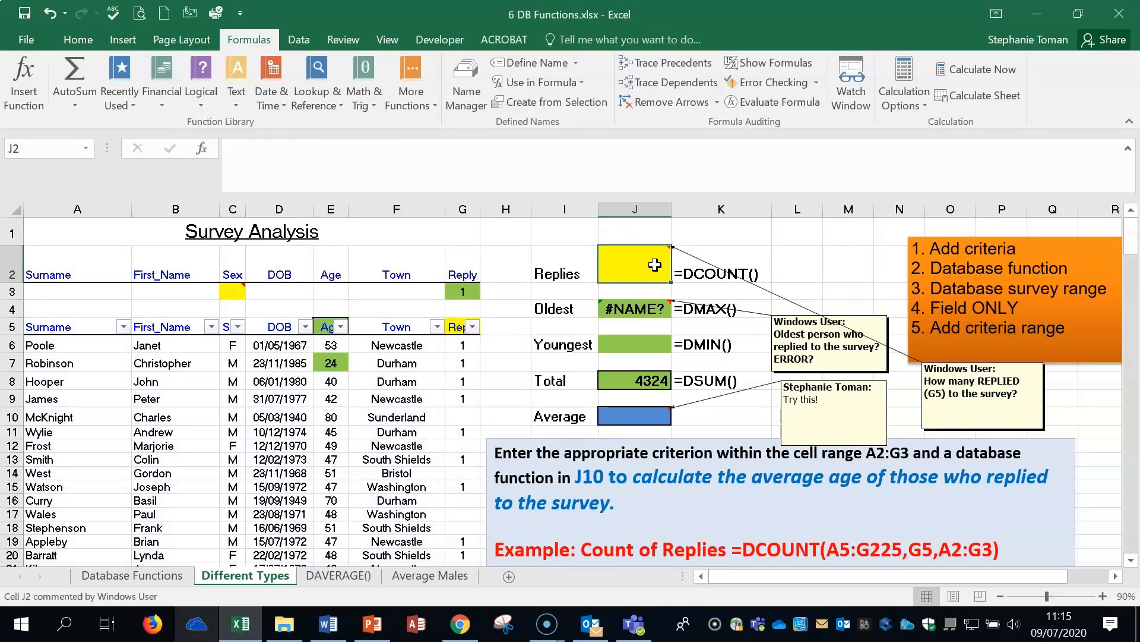
click(655, 265)
text(=dc)
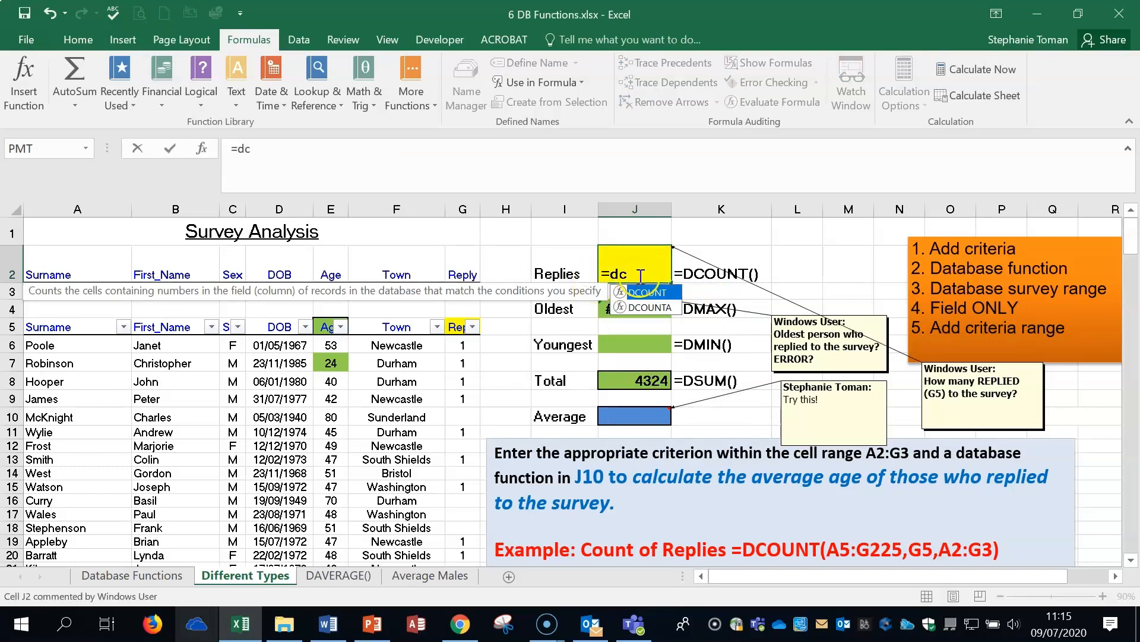
click(655, 301)
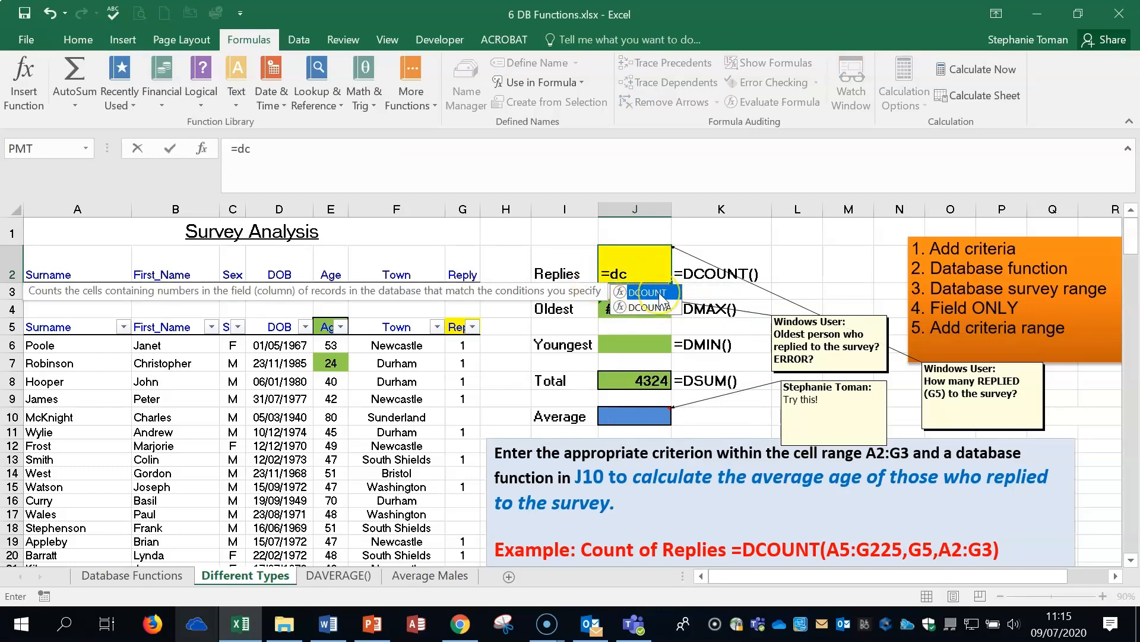
double_click(659, 292)
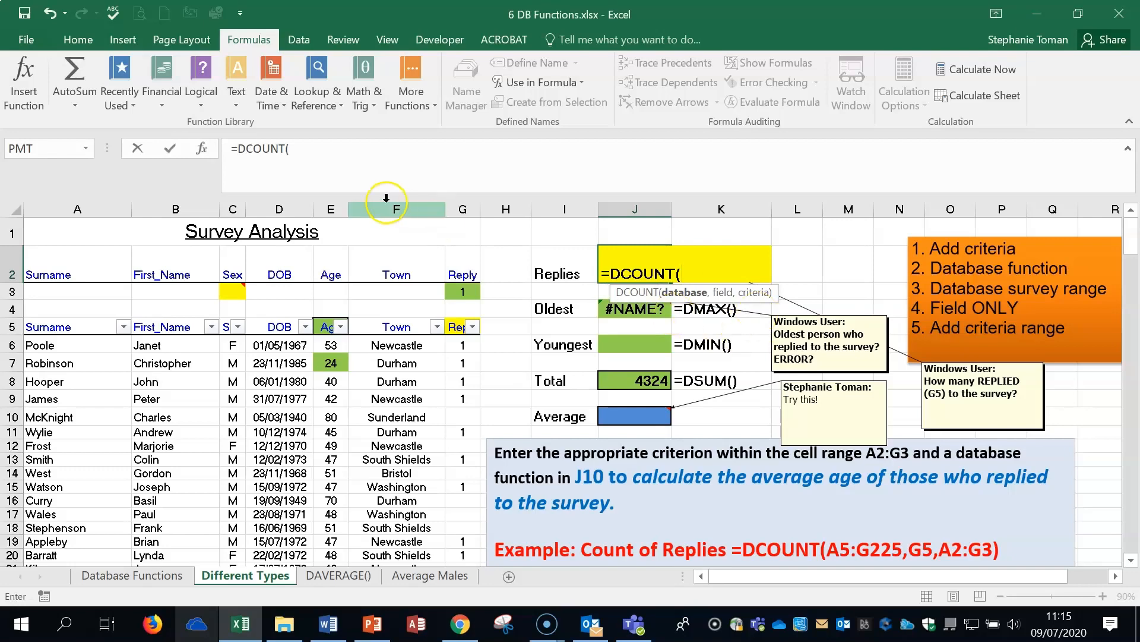
click(204, 149)
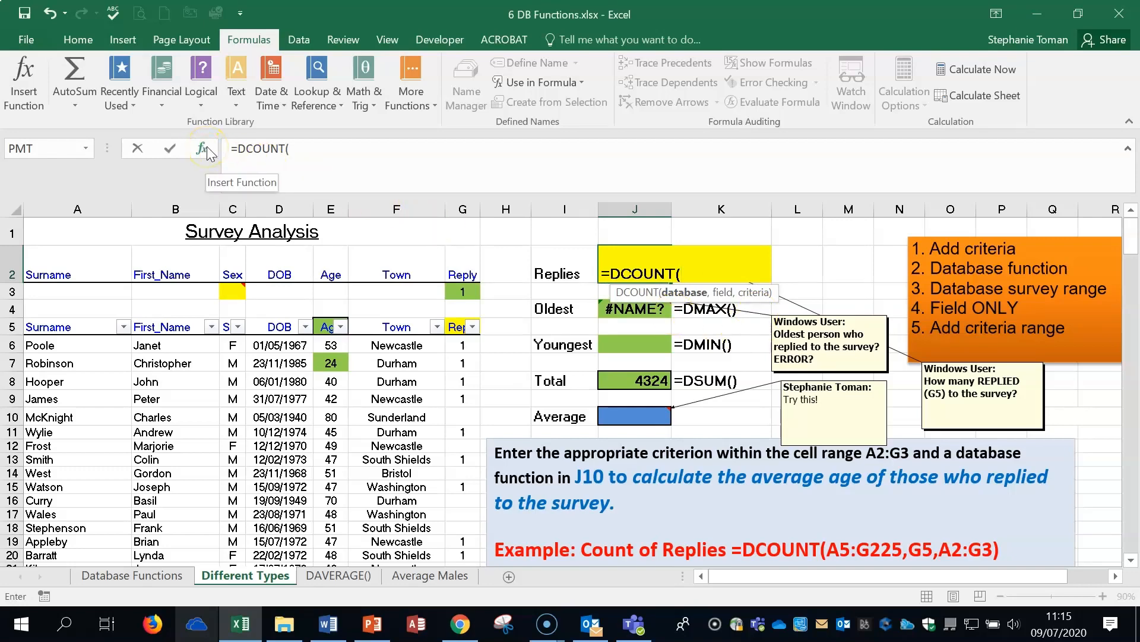
drag(669, 237, 788, 310)
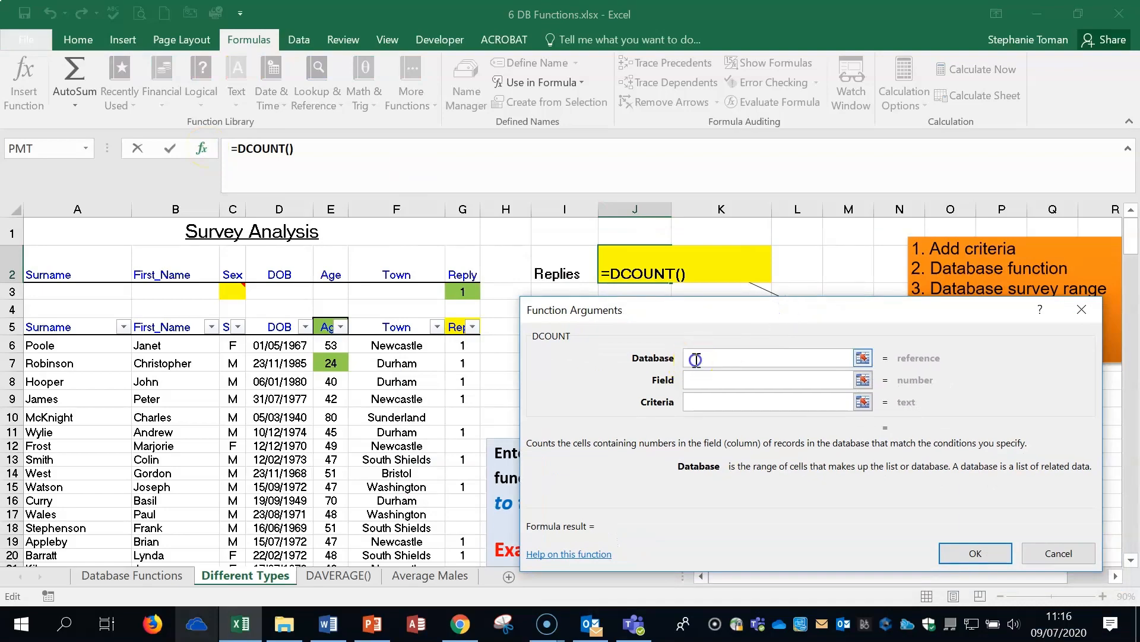
Set the DCOUNT database to the survey range A5:G225 and its field to the Reply header in G5.
drag(50, 328, 467, 537)
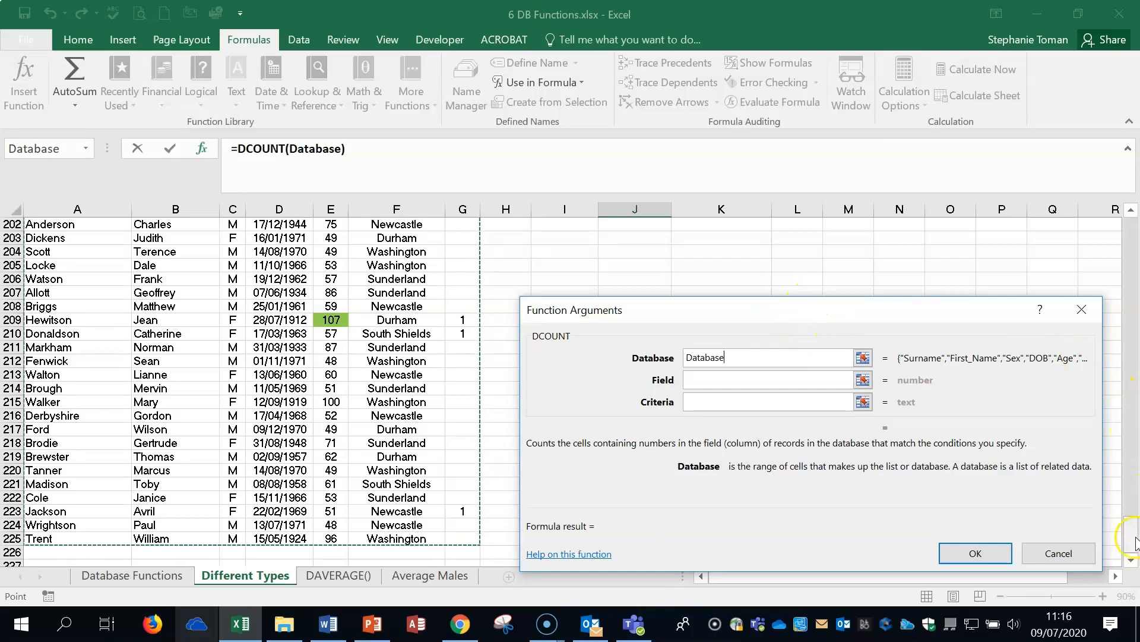
drag(1136, 542, 1133, 222)
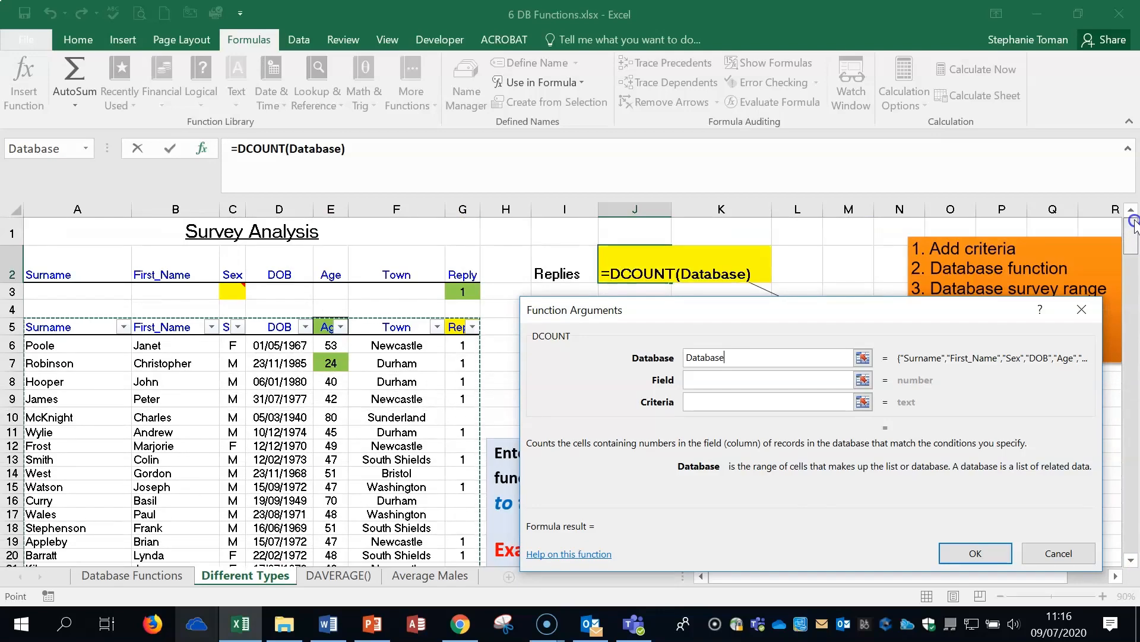
click(699, 380)
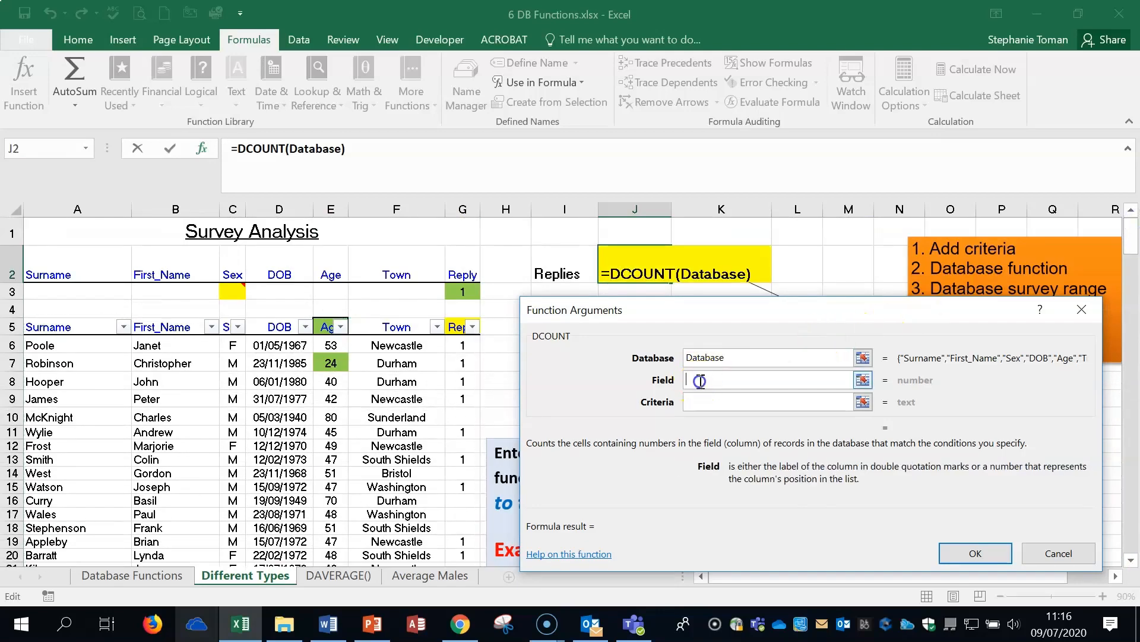
click(455, 325)
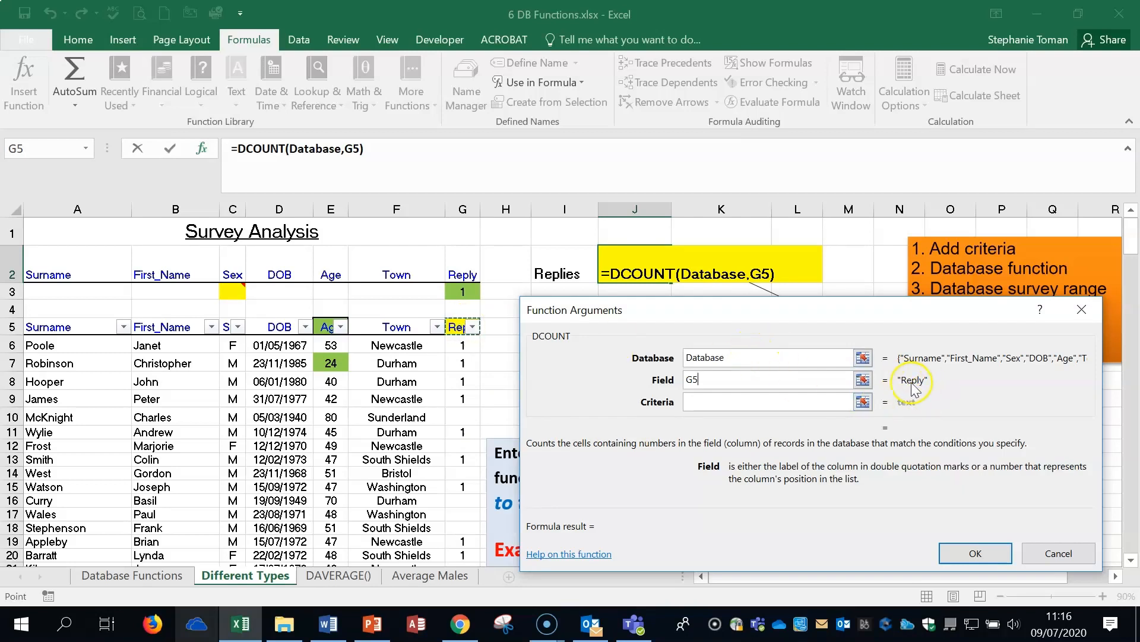
Set the DCOUNT criteria to A2:G3 and enter the finished formula in J2.
click(704, 403)
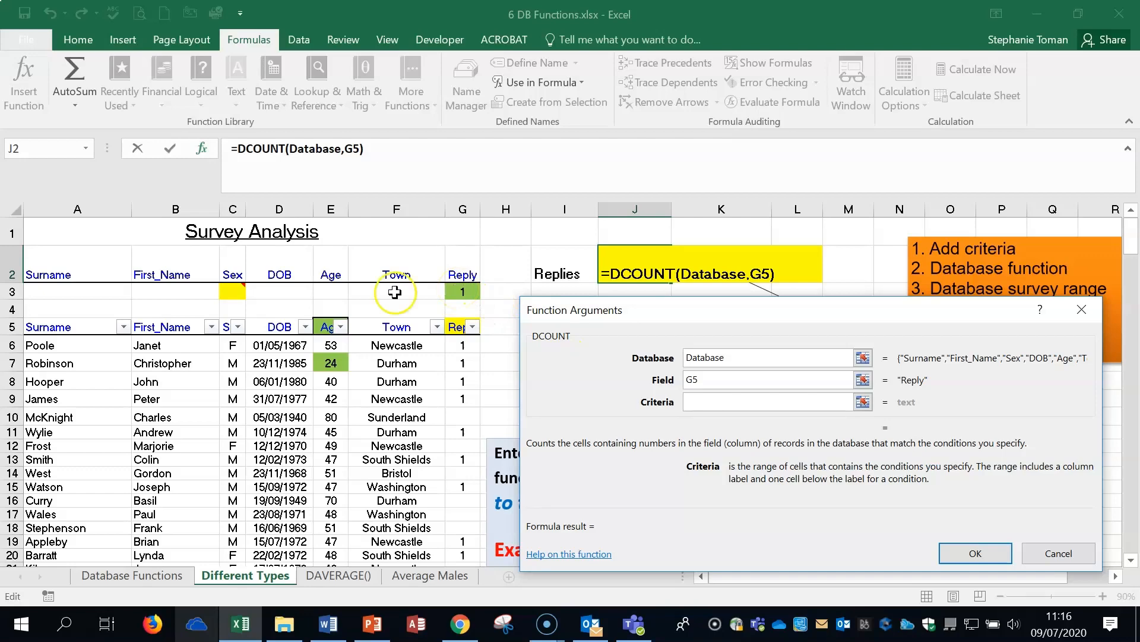
click(80, 275)
drag(81, 275, 477, 291)
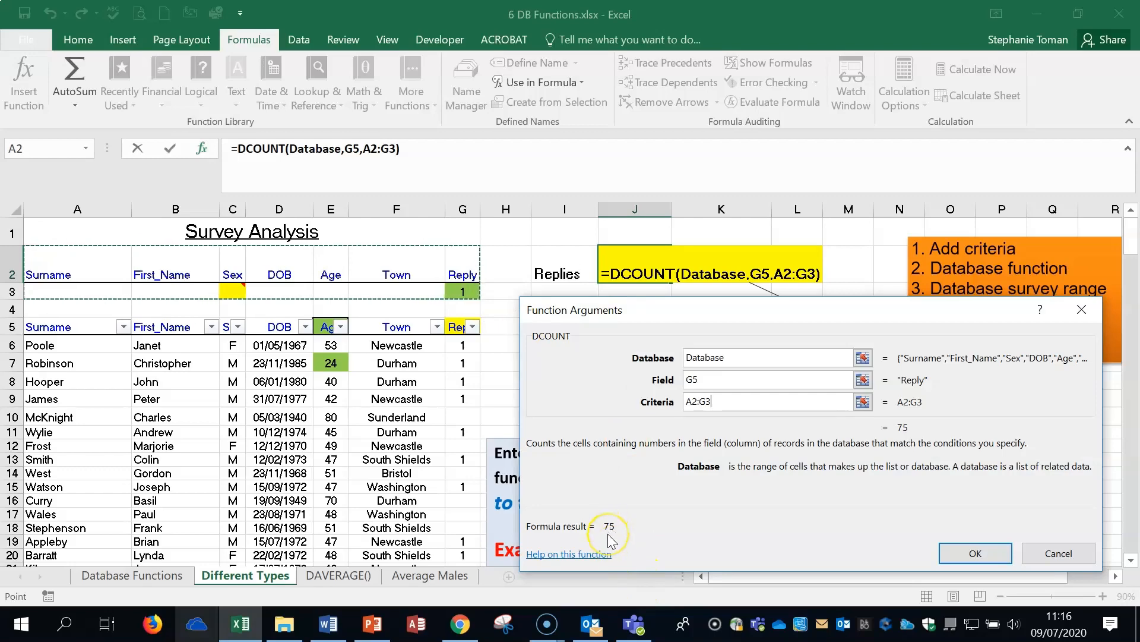
click(976, 552)
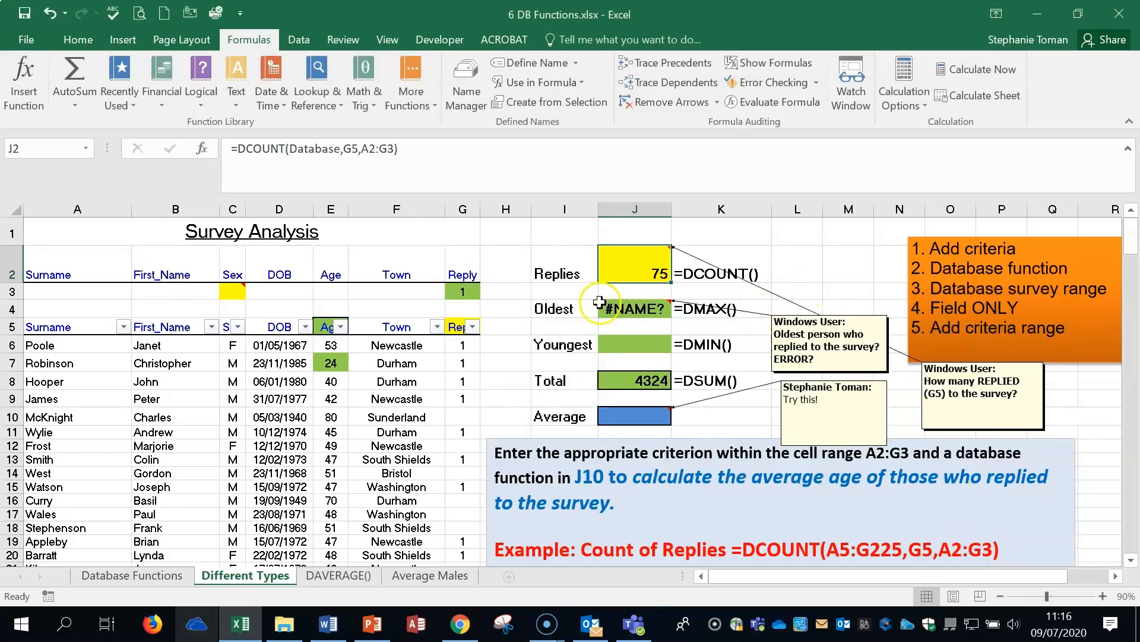
Correct the misspelled range name in the Oldest formula in J4 so it reads =DMAX(Database,E5,A2:G3).
click(646, 308)
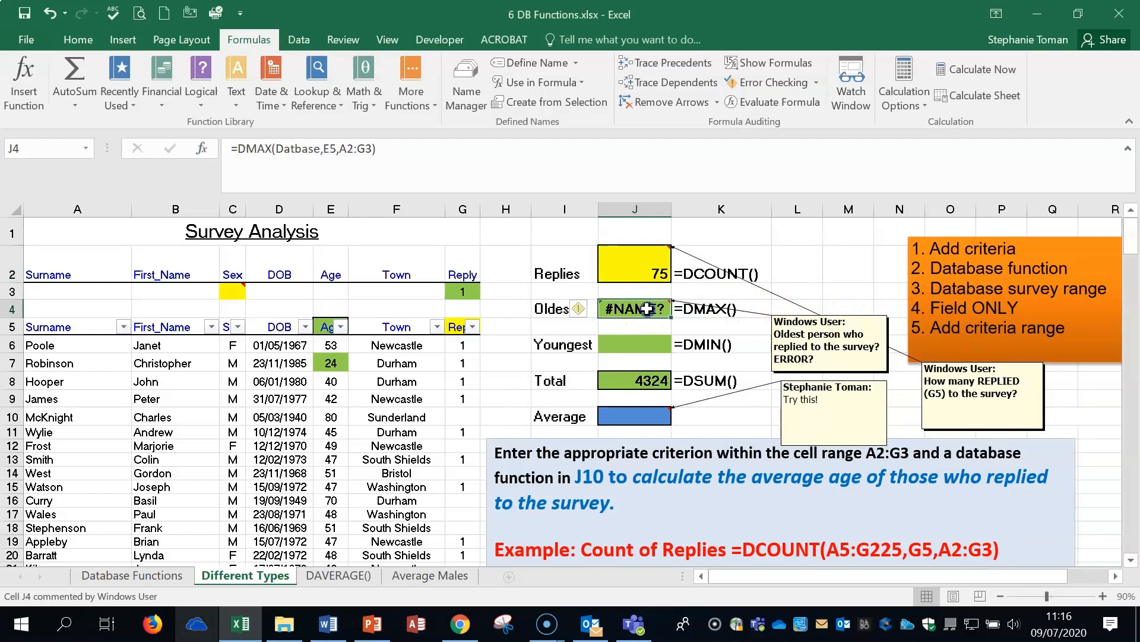
double_click(646, 309)
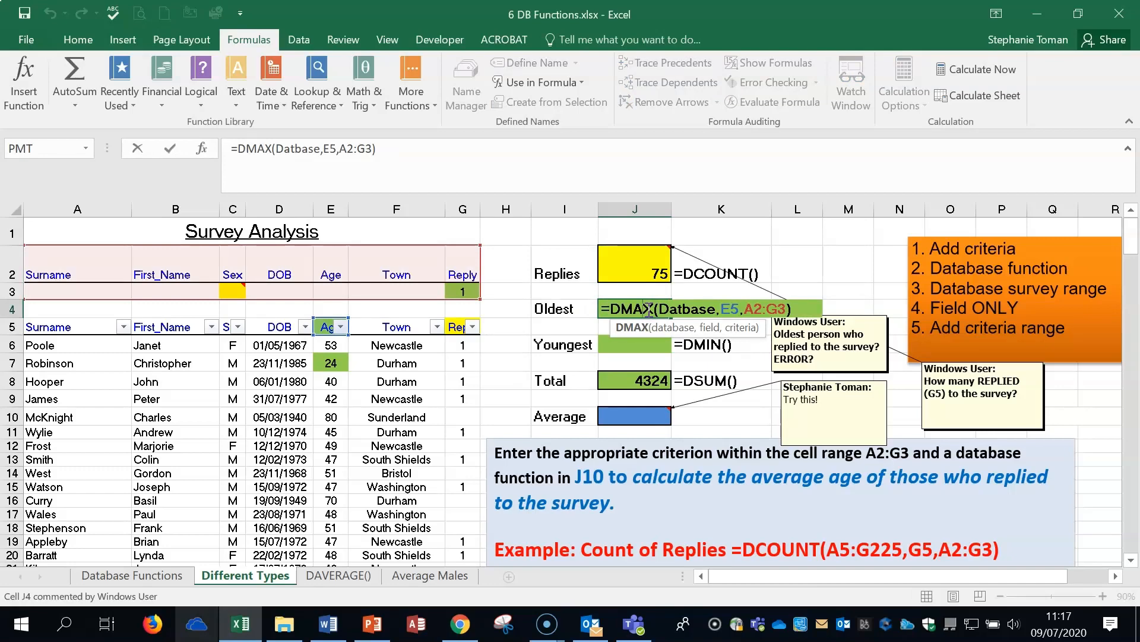
click(684, 308)
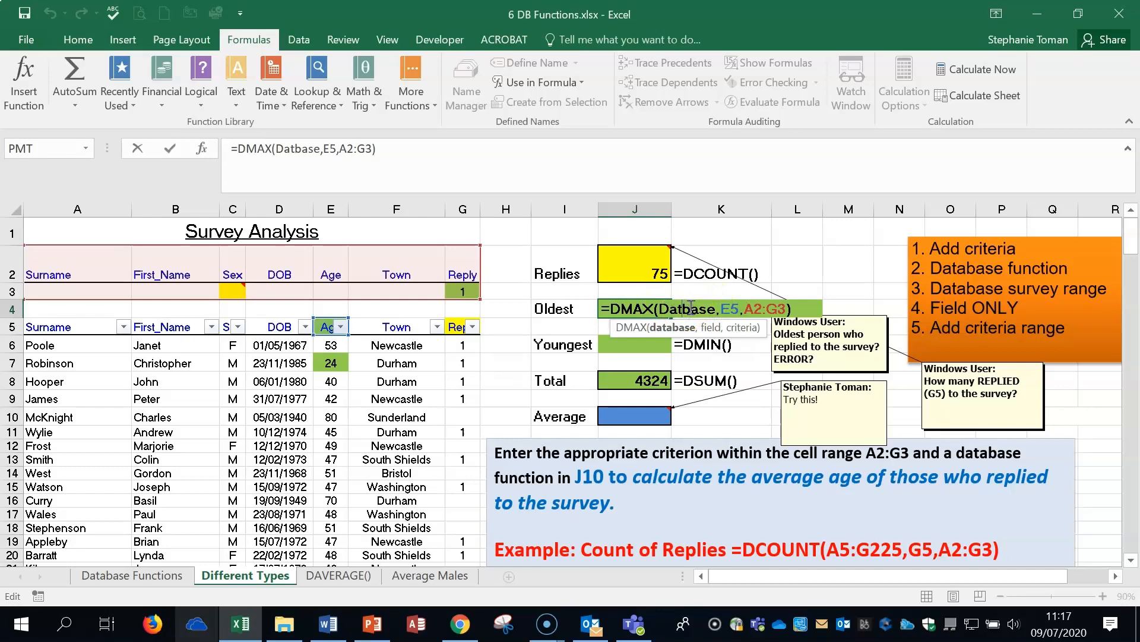
text(a)
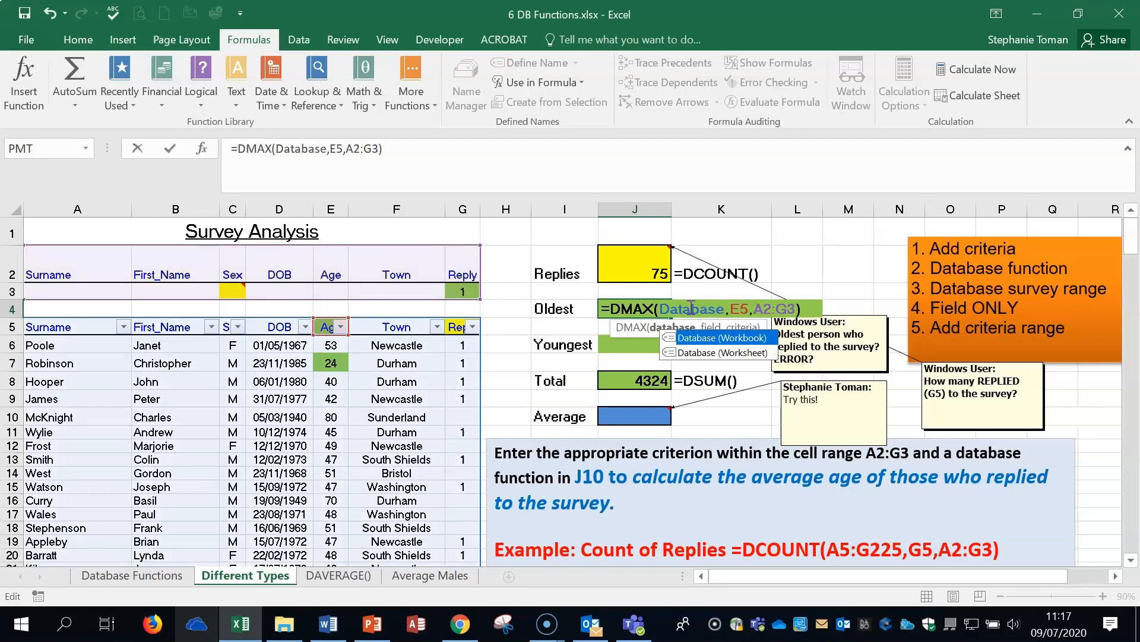
key(Return)
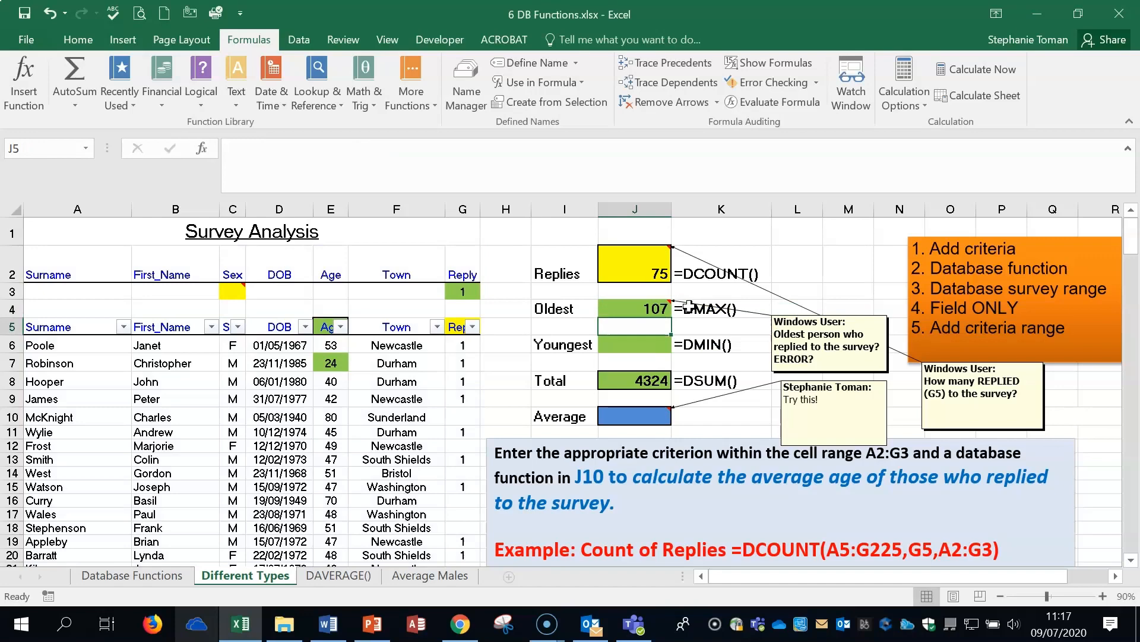
Review the database and field arguments of the DMAX formula in J4, including the Age header it refers to.
double_click(647, 310)
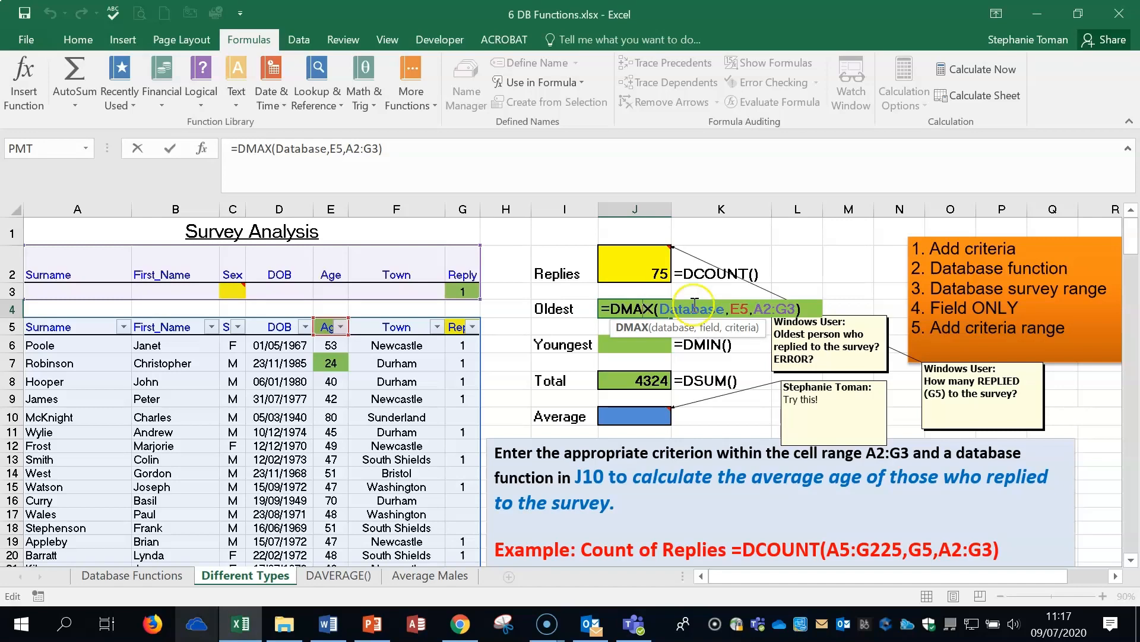
click(723, 307)
click(747, 308)
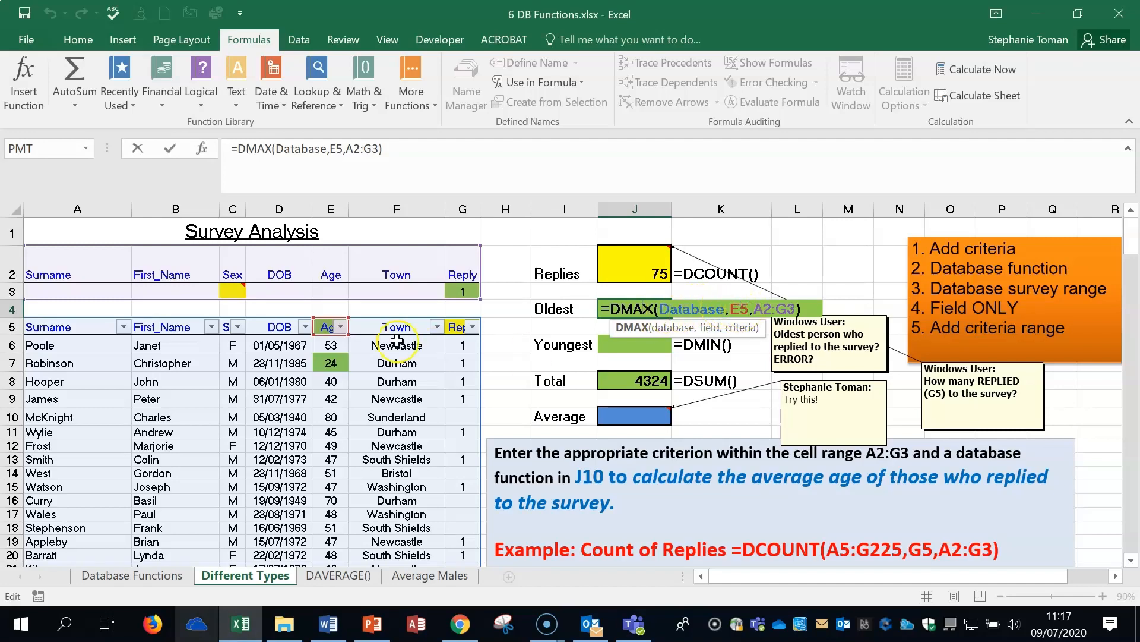
click(324, 327)
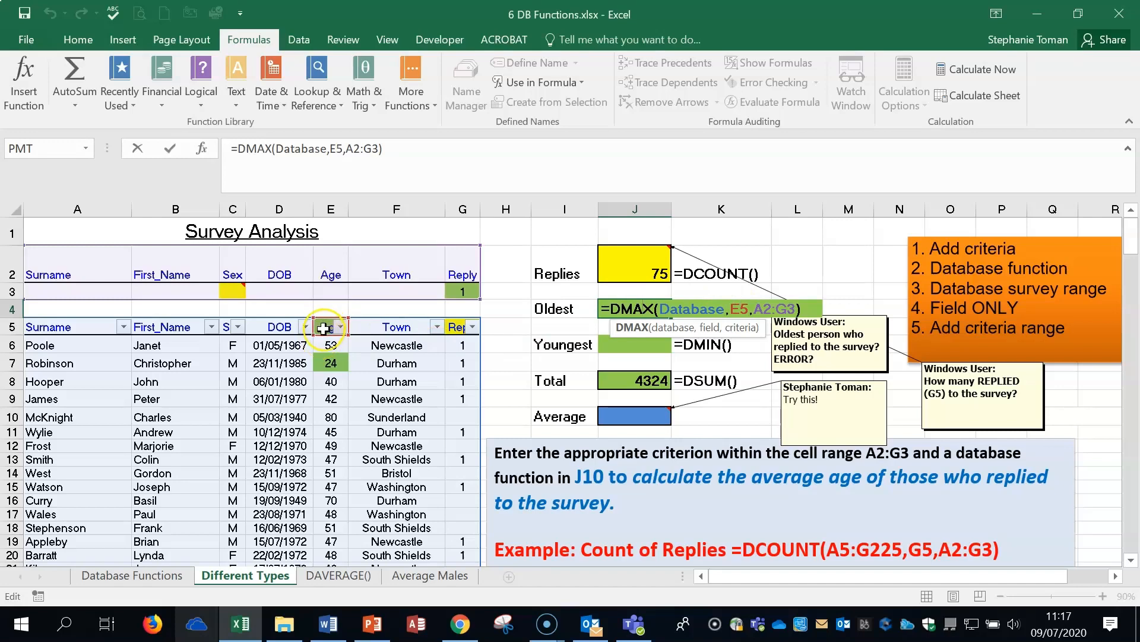
click(324, 327)
key(Return)
Clear J4 and start a new DMAX function there with the survey range A5:G225 as its database.
click(641, 309)
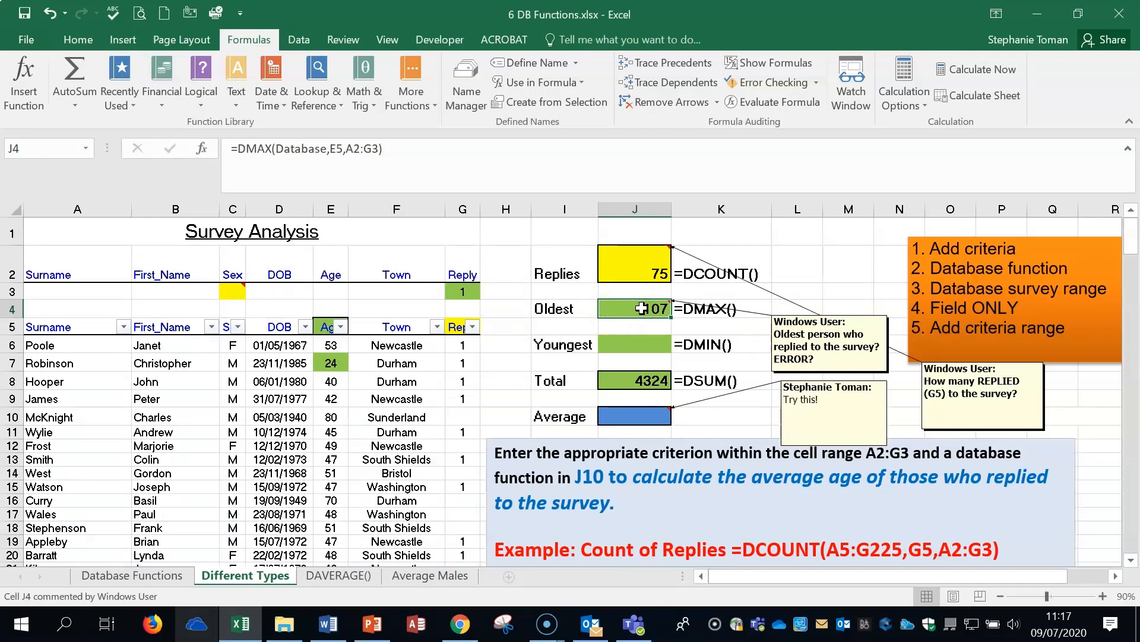
key(Delete)
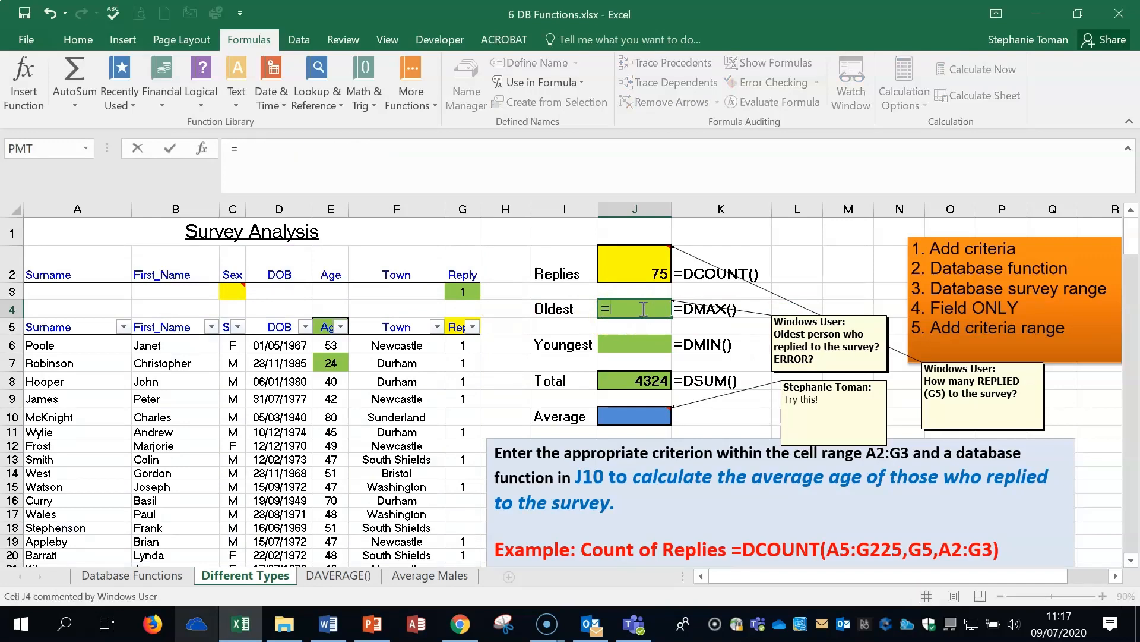
text(dm)
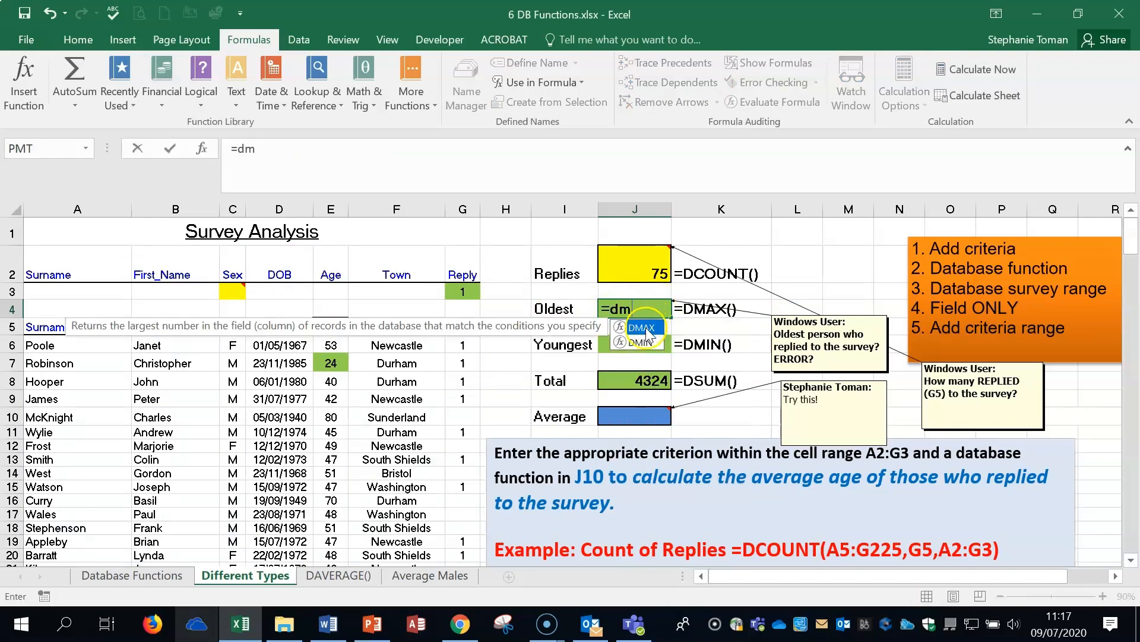
double_click(642, 328)
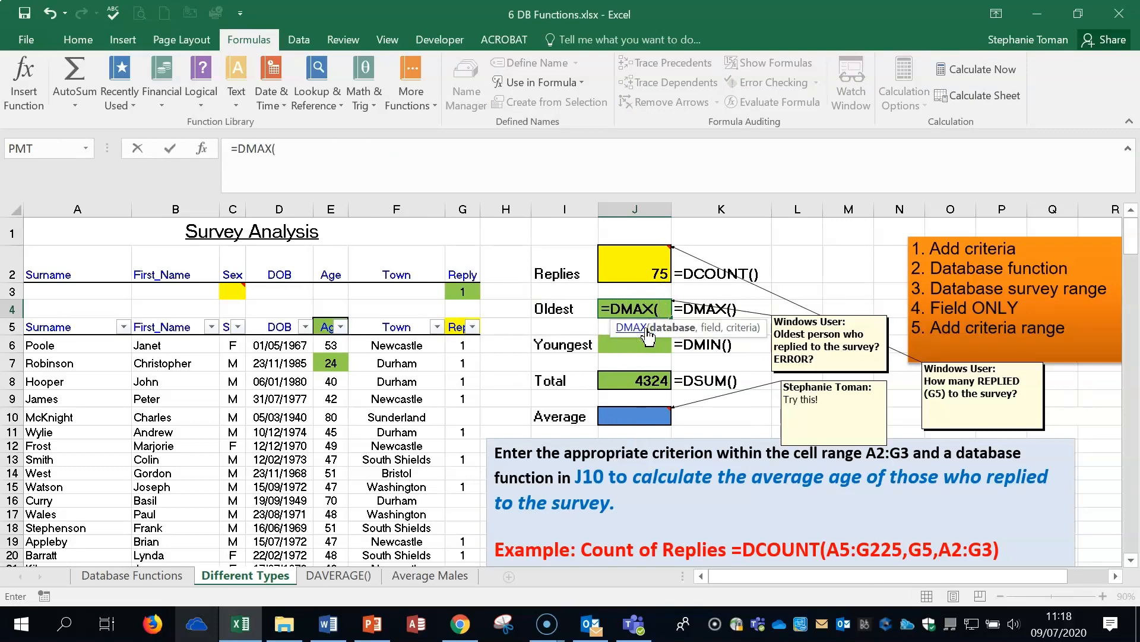
drag(39, 331, 461, 538)
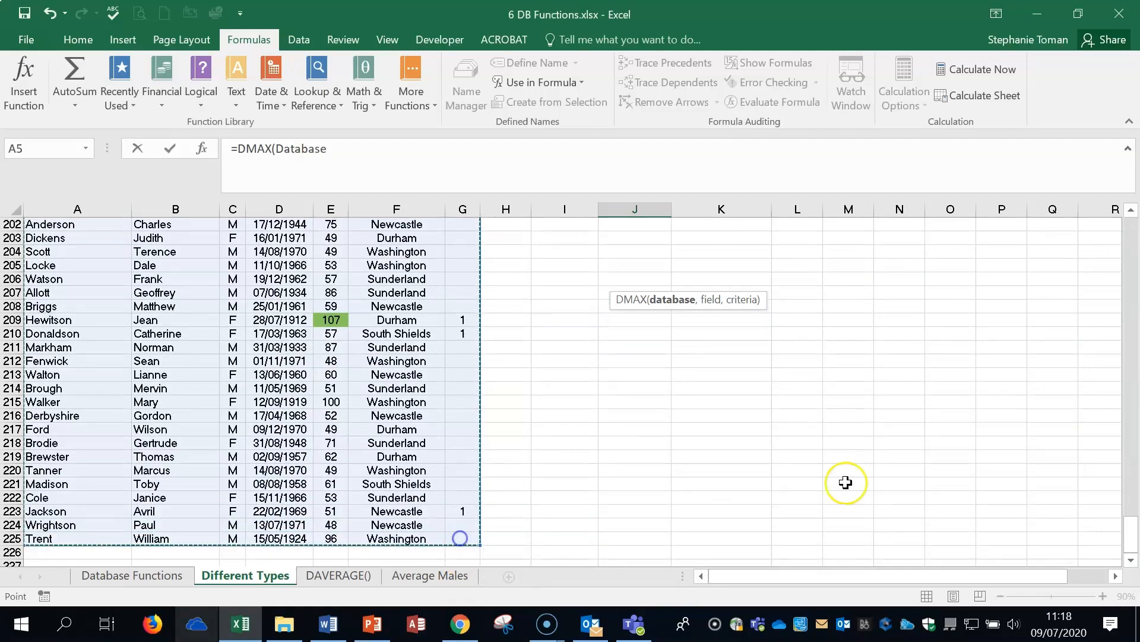
drag(1131, 535, 1133, 225)
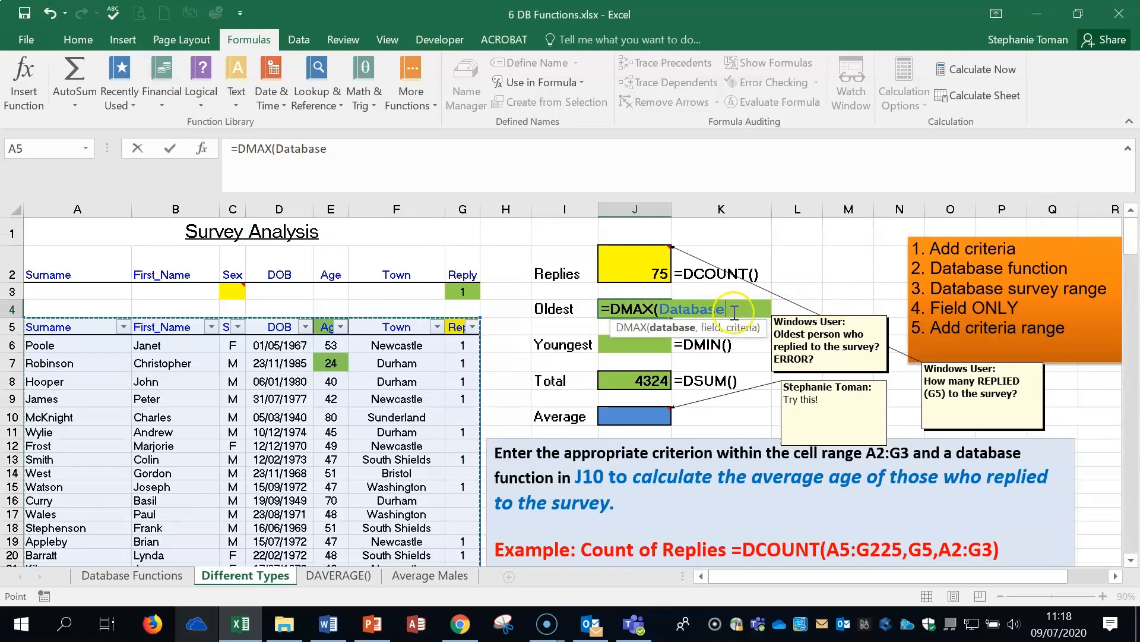
Complete the DMAX function through its arguments dialog with the Age header E5 as field and A2:G3 as criteria.
click(199, 150)
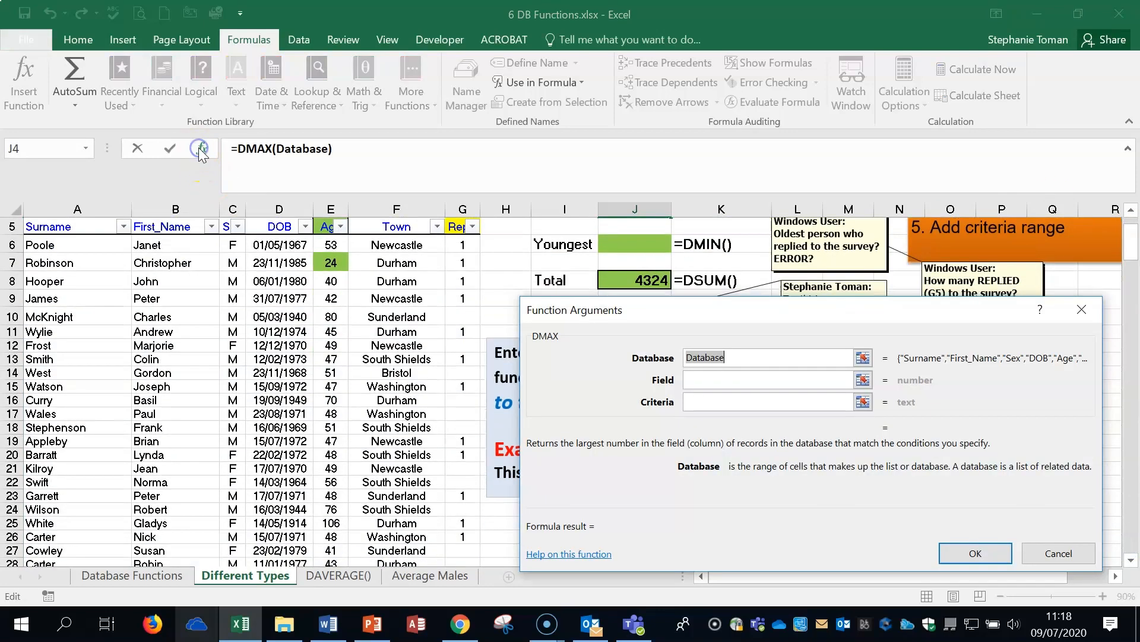
drag(731, 314, 724, 292)
drag(1133, 241, 1134, 235)
drag(897, 294, 891, 345)
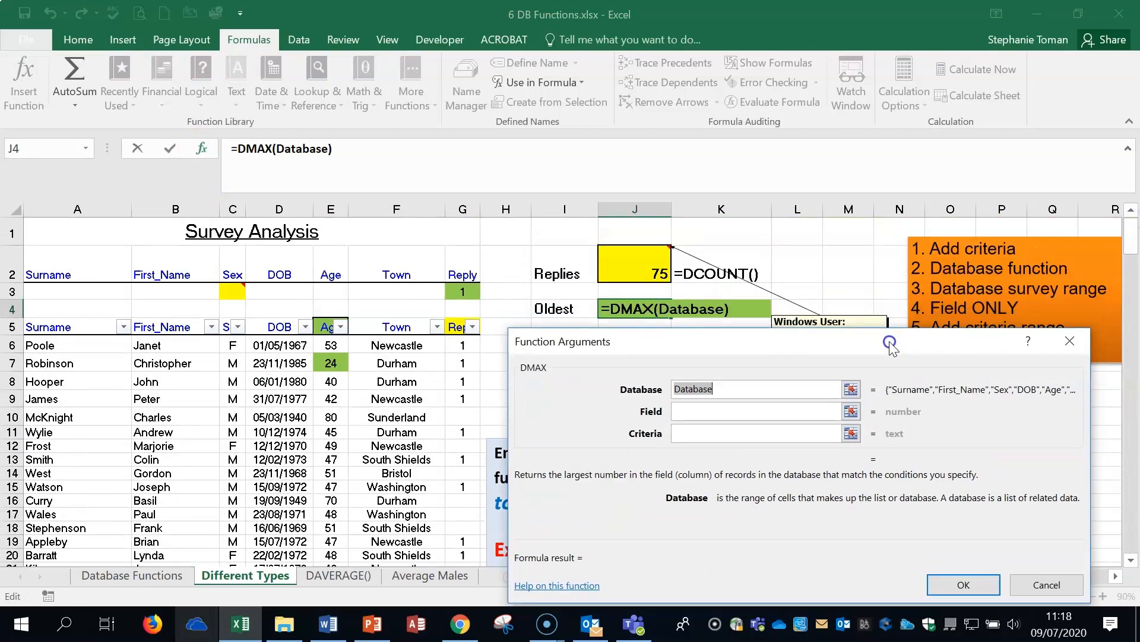
click(686, 412)
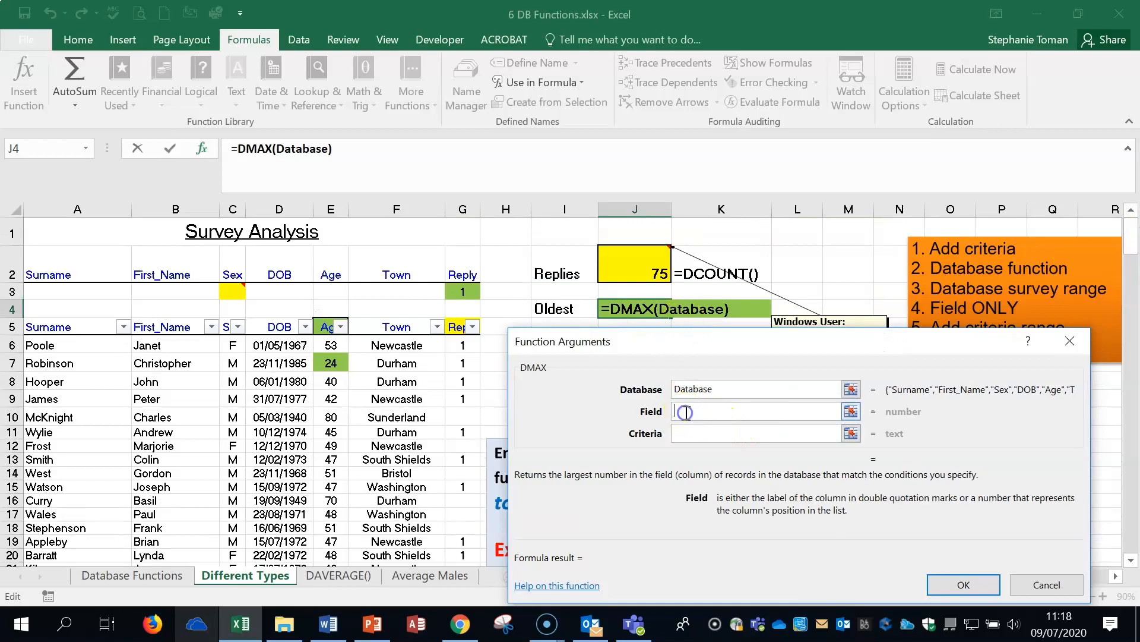
click(322, 326)
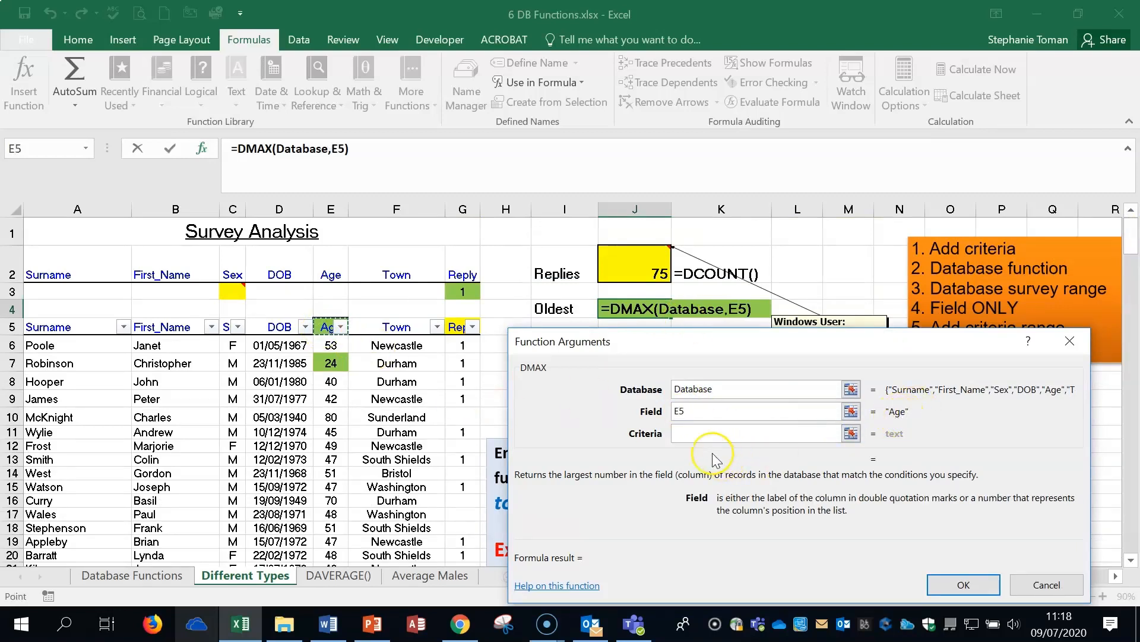
click(691, 435)
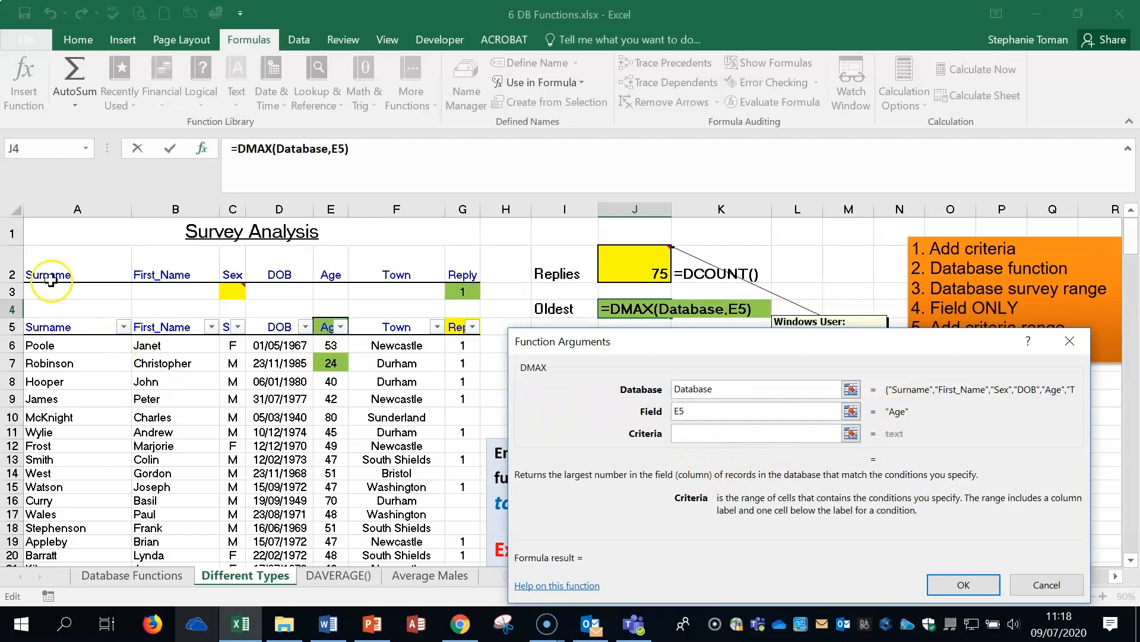
drag(45, 273, 461, 291)
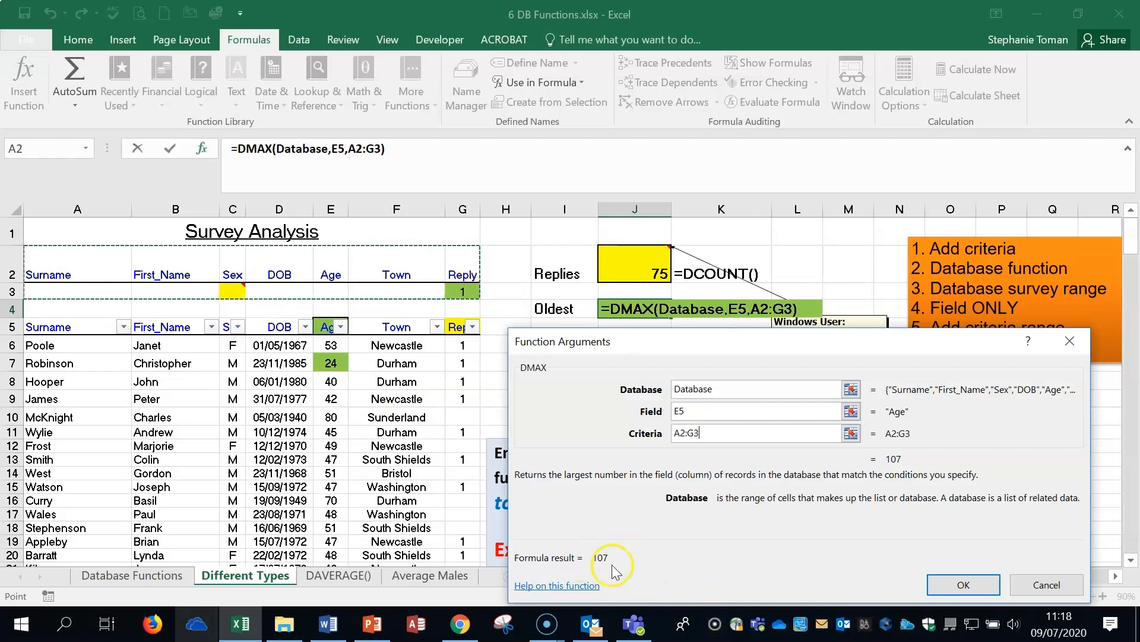
click(960, 585)
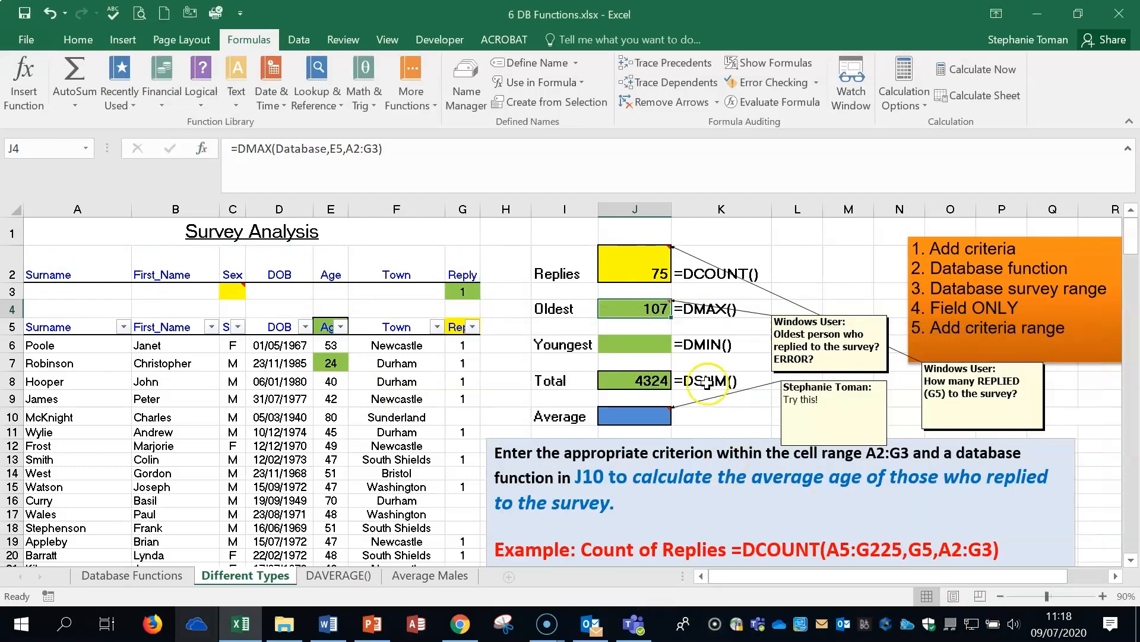
Start a DMIN function in the Youngest cell J6 with the survey range A5:G225 as its database.
click(648, 345)
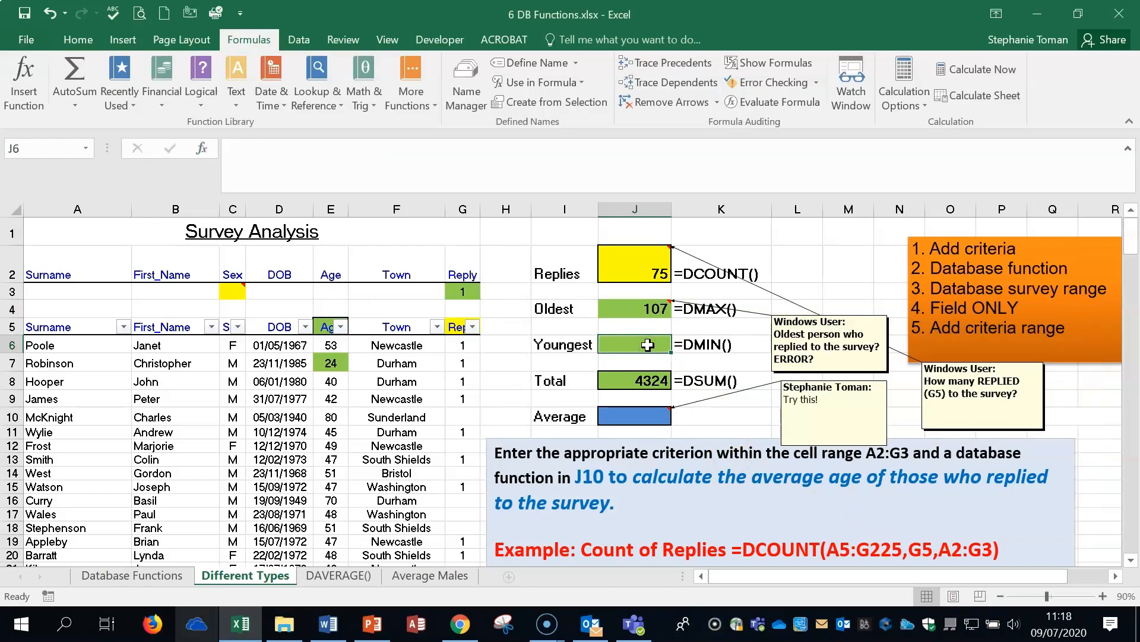
text(=)
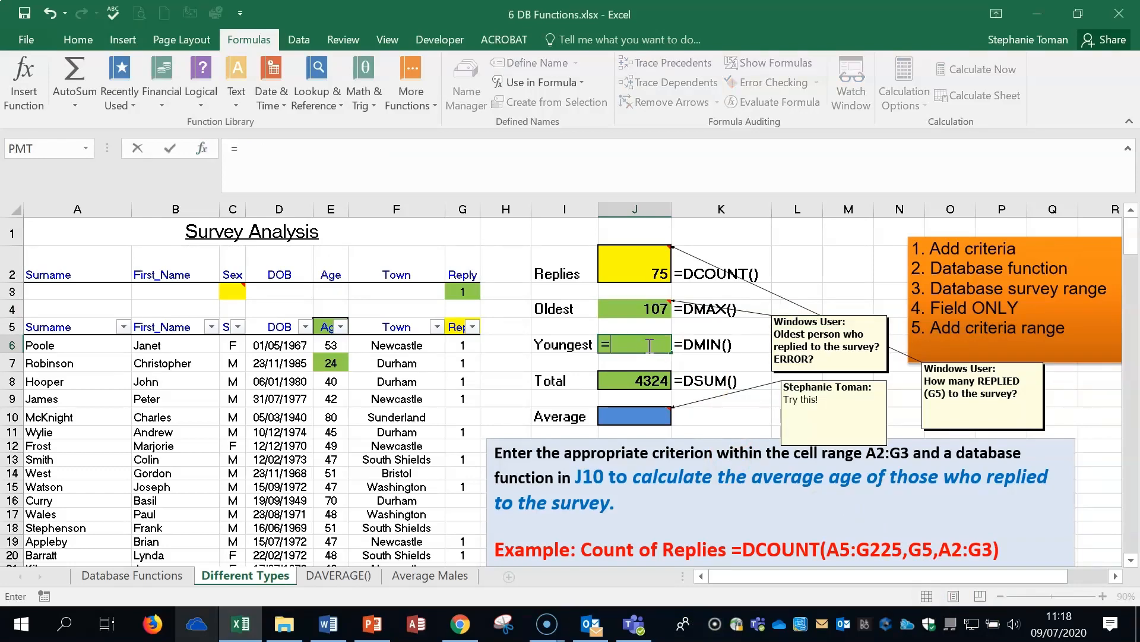
text(dmi)
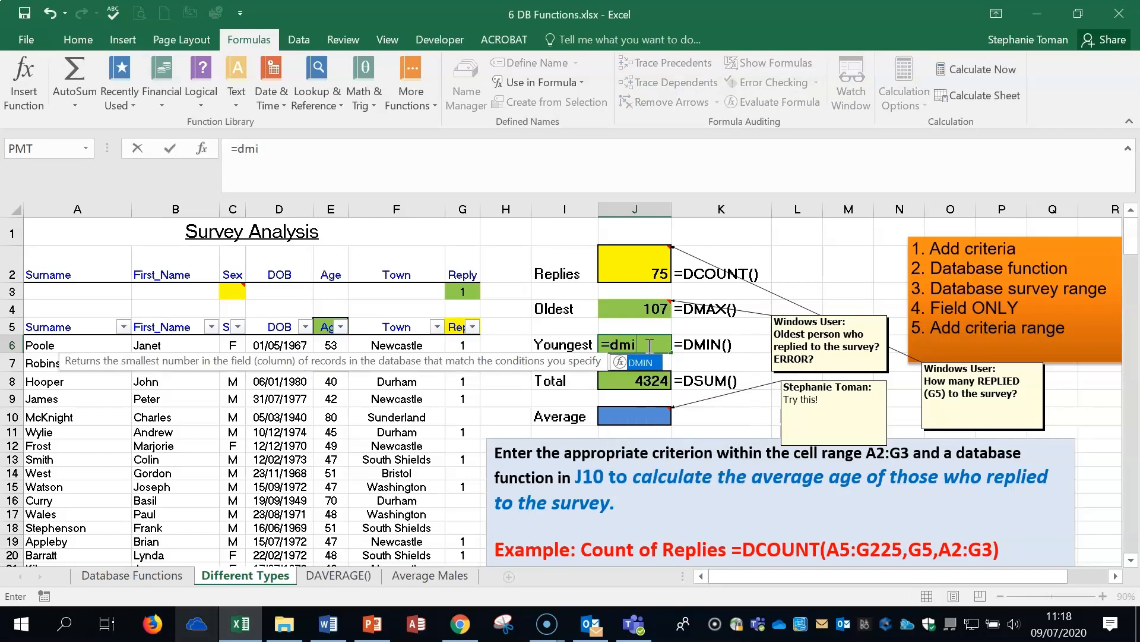
double_click(641, 360)
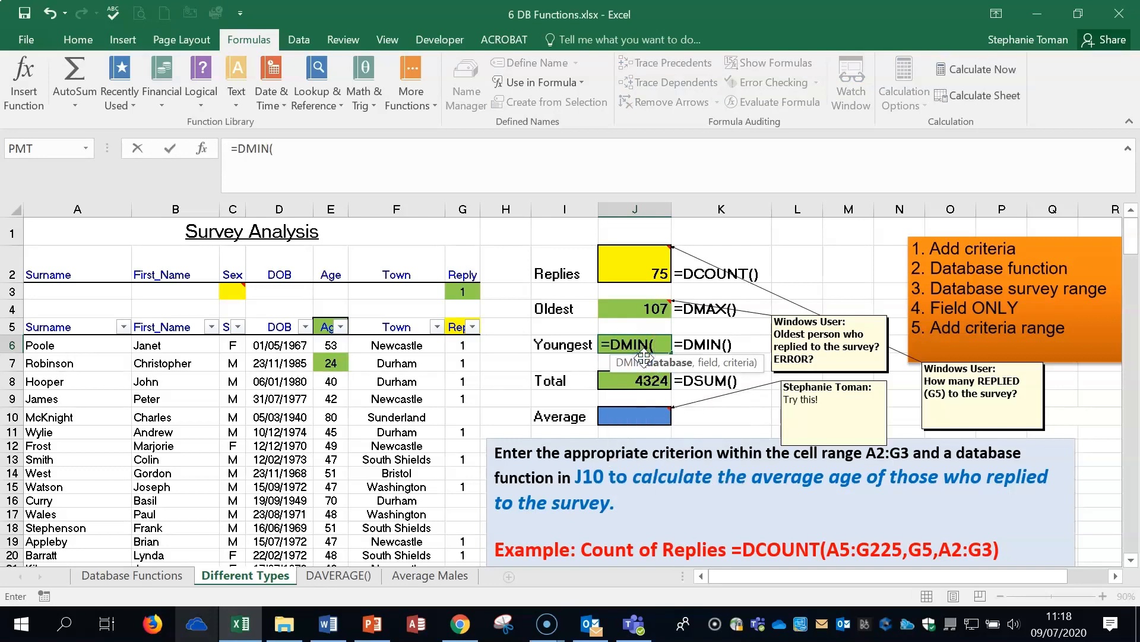
drag(58, 327, 461, 527)
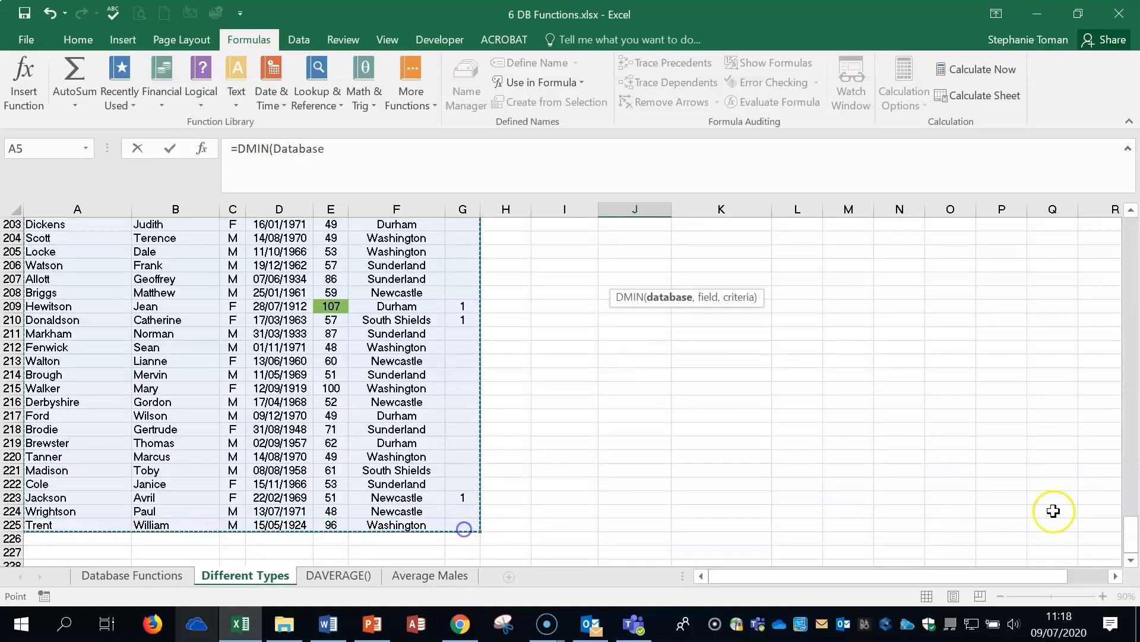
drag(1131, 545, 1134, 226)
click(724, 348)
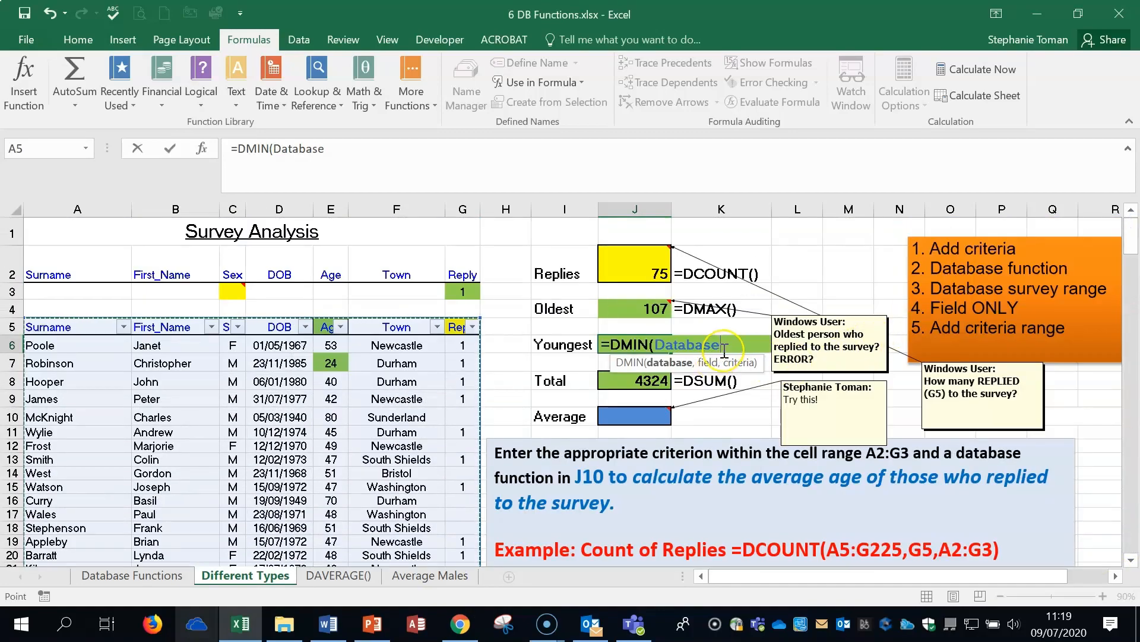
text(,)
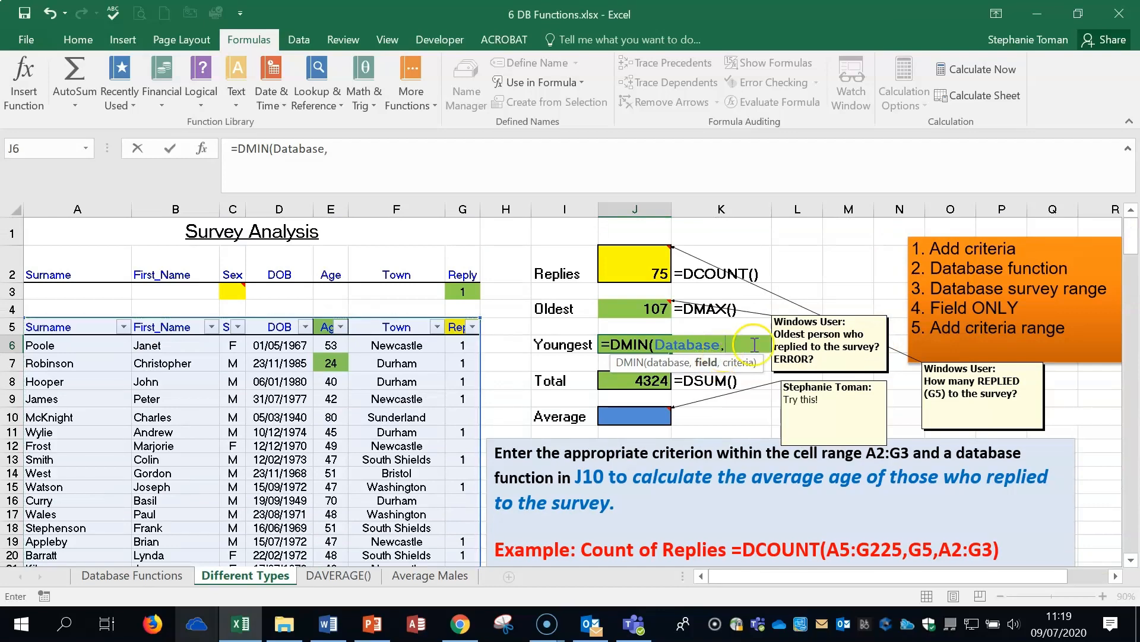
Complete the DMIN formula in J6 with the Age header E5 as field and A2:G3 as criteria.
click(328, 326)
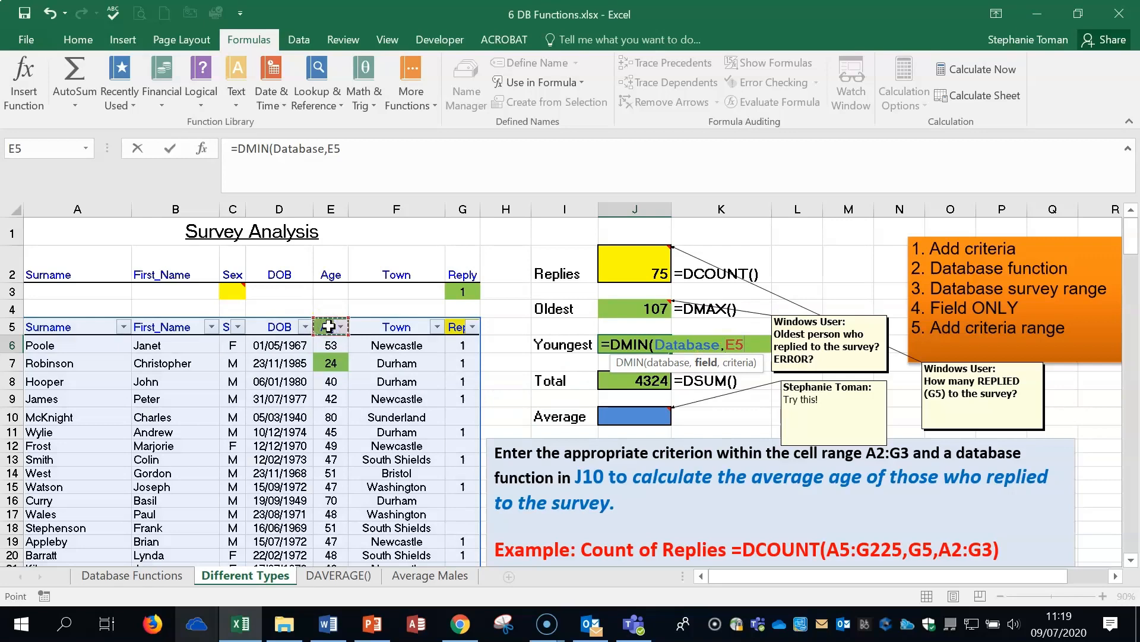
text(,)
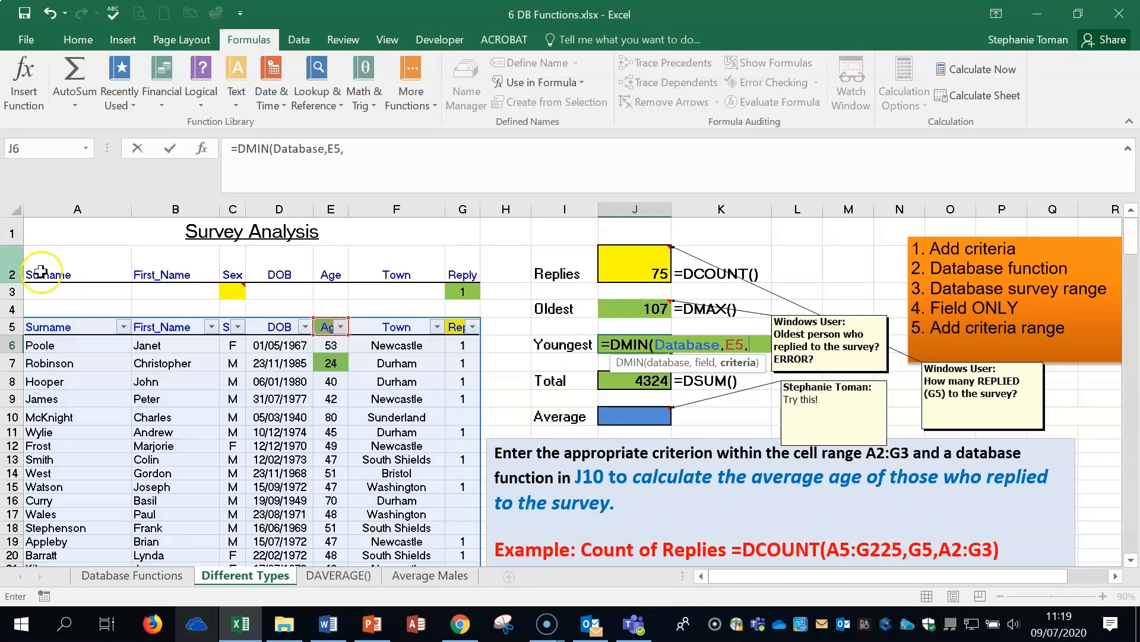
drag(47, 274, 458, 292)
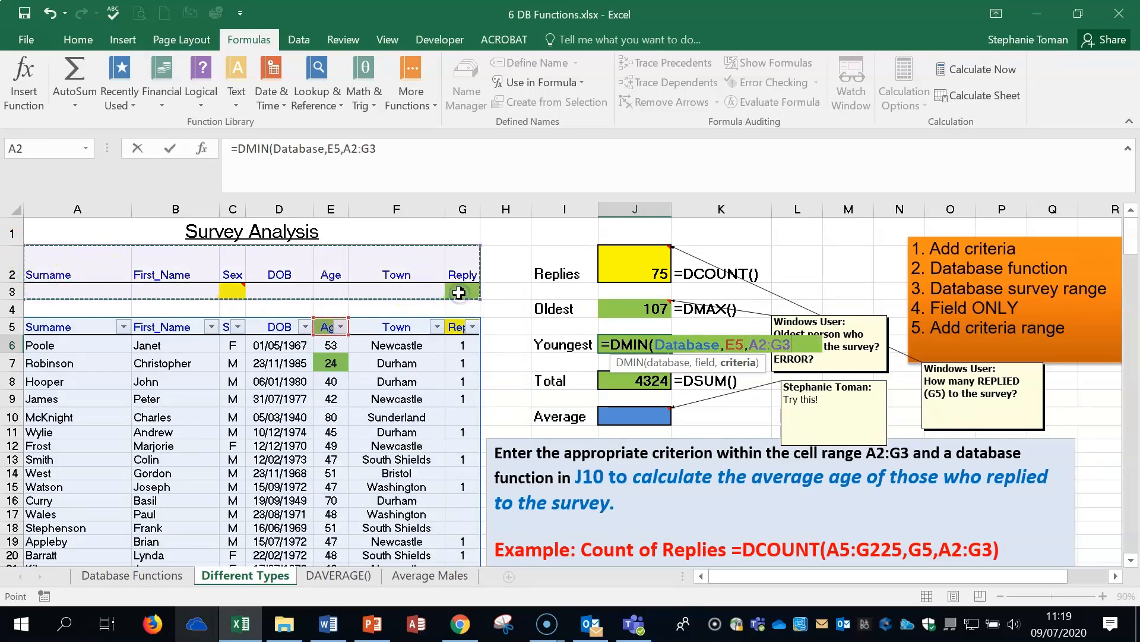
text())
key(Return)
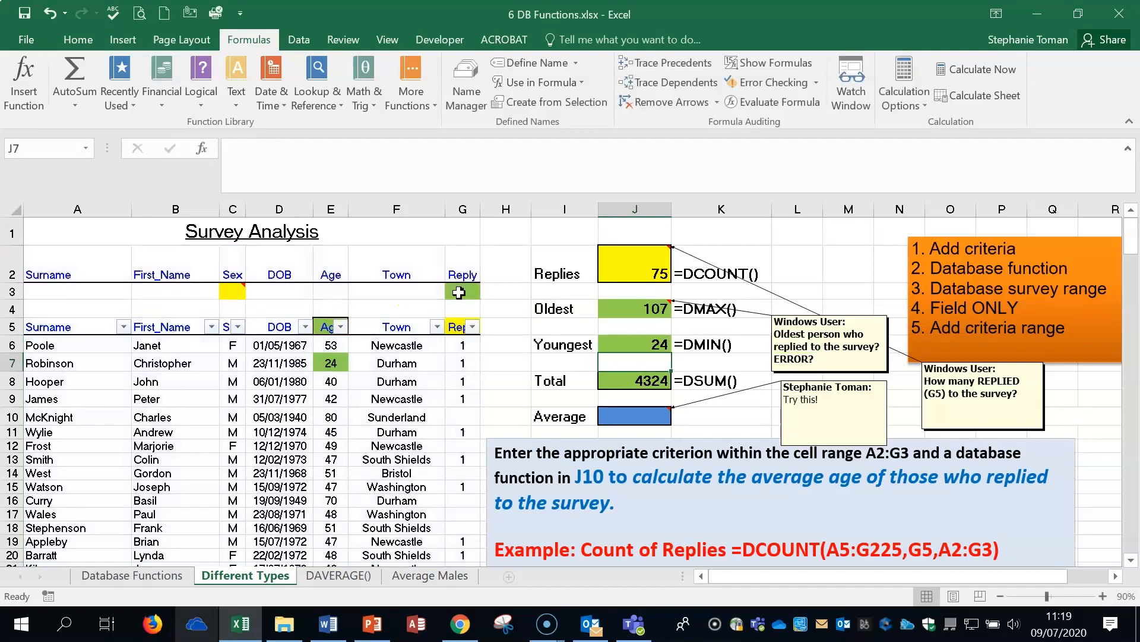
Review the database, field and criteria arguments of the Total DSUM formula in J8.
double_click(639, 381)
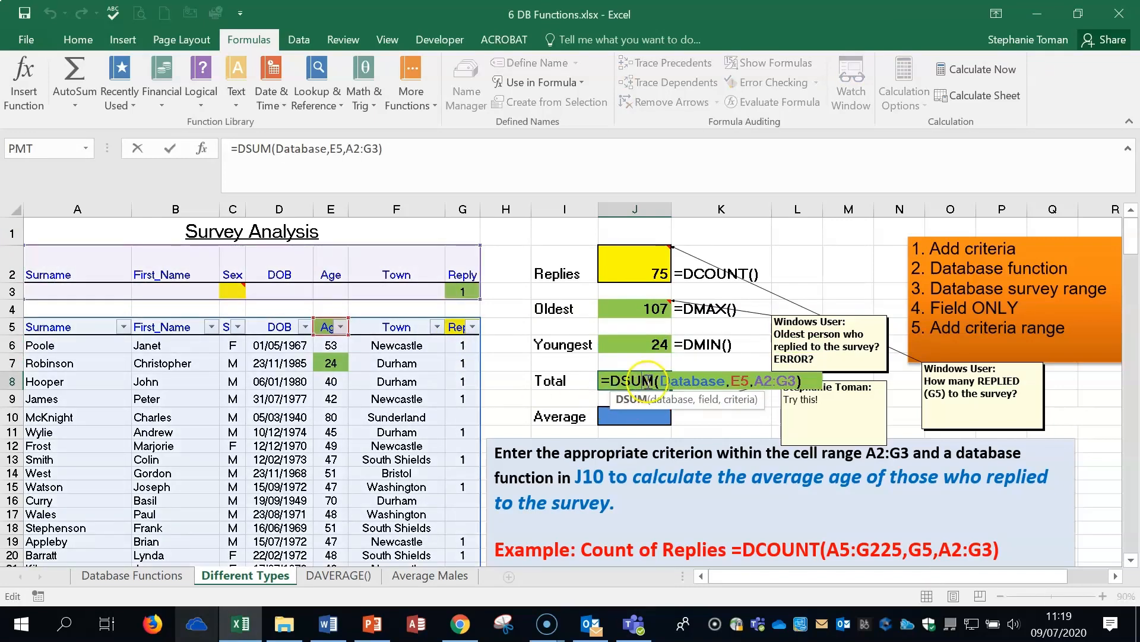
key(Escape)
click(632, 415)
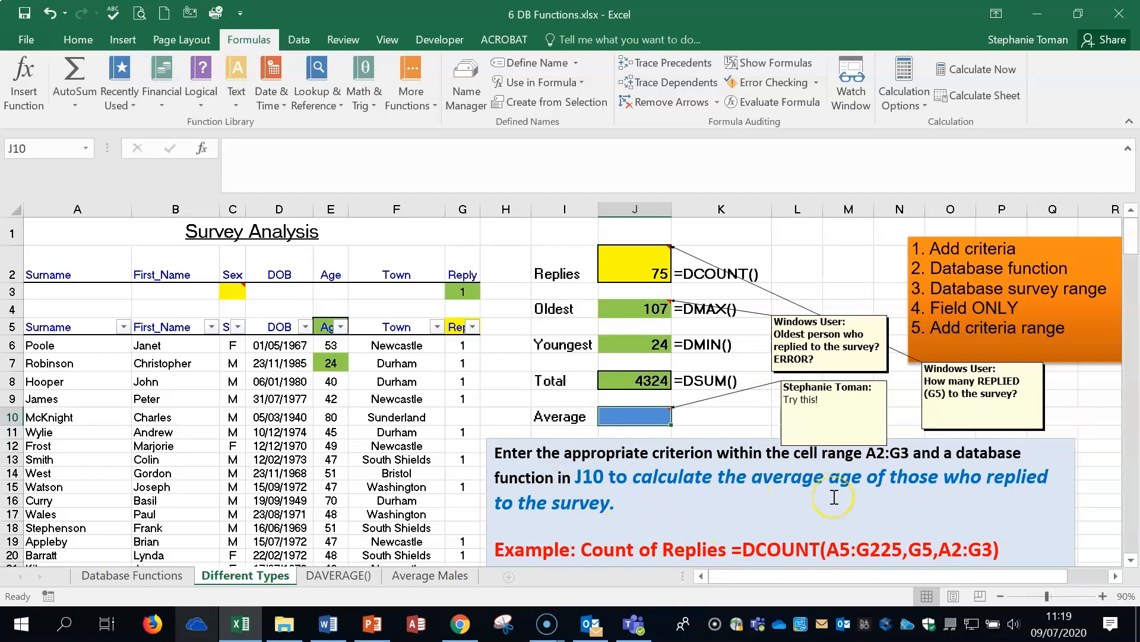
Start a DAVERAGE function in the Average cell J10 with the named range database as its first argument.
click(636, 415)
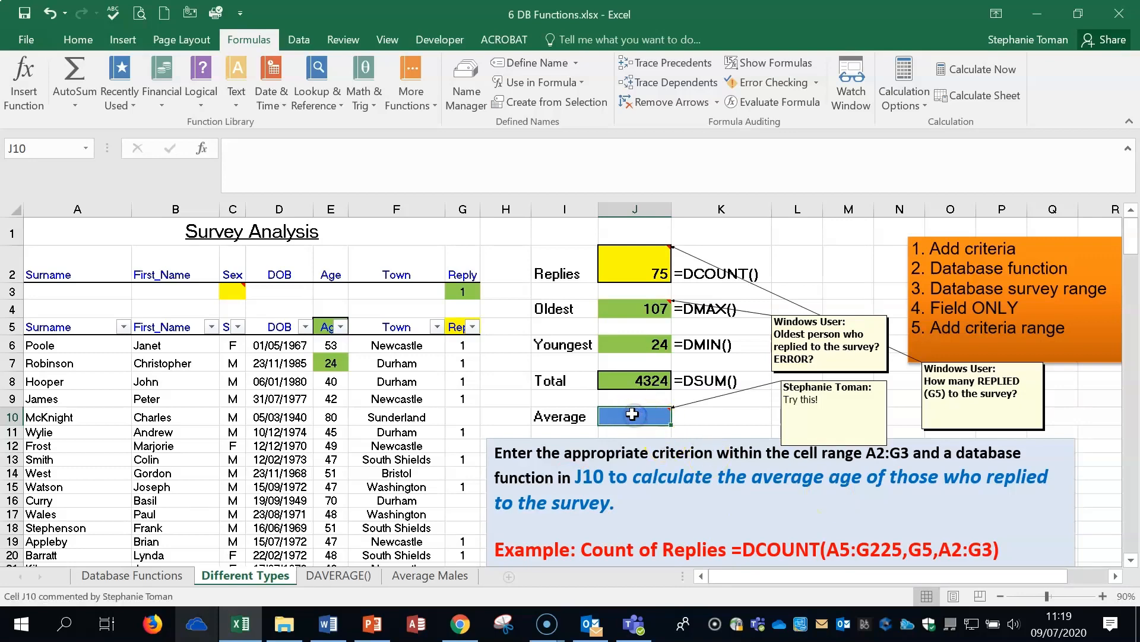
text(=d)
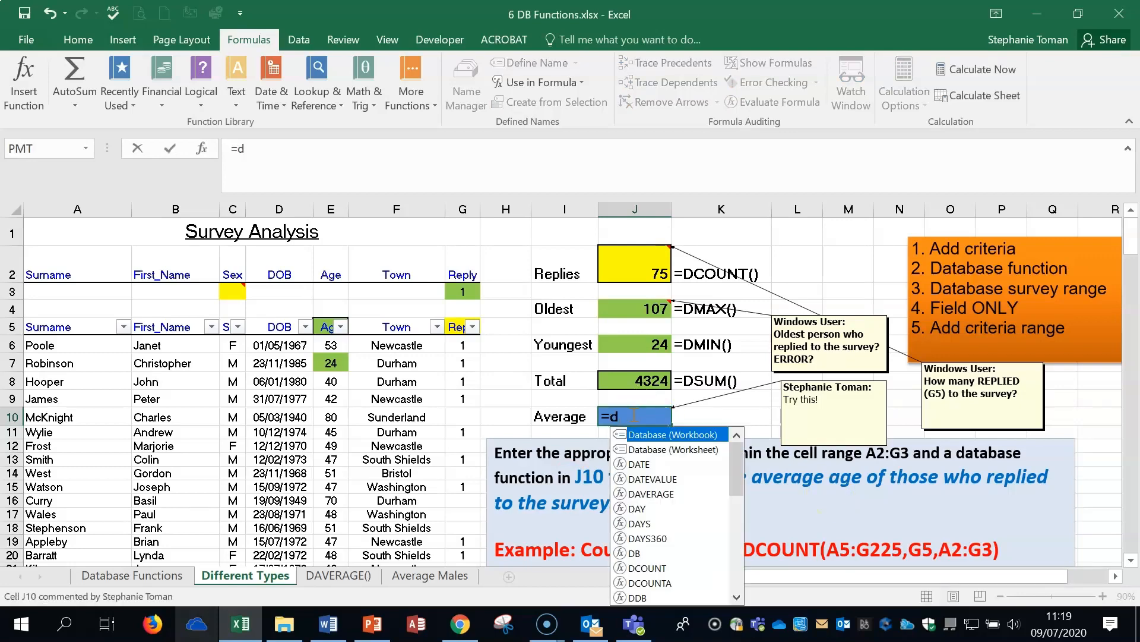
text(av)
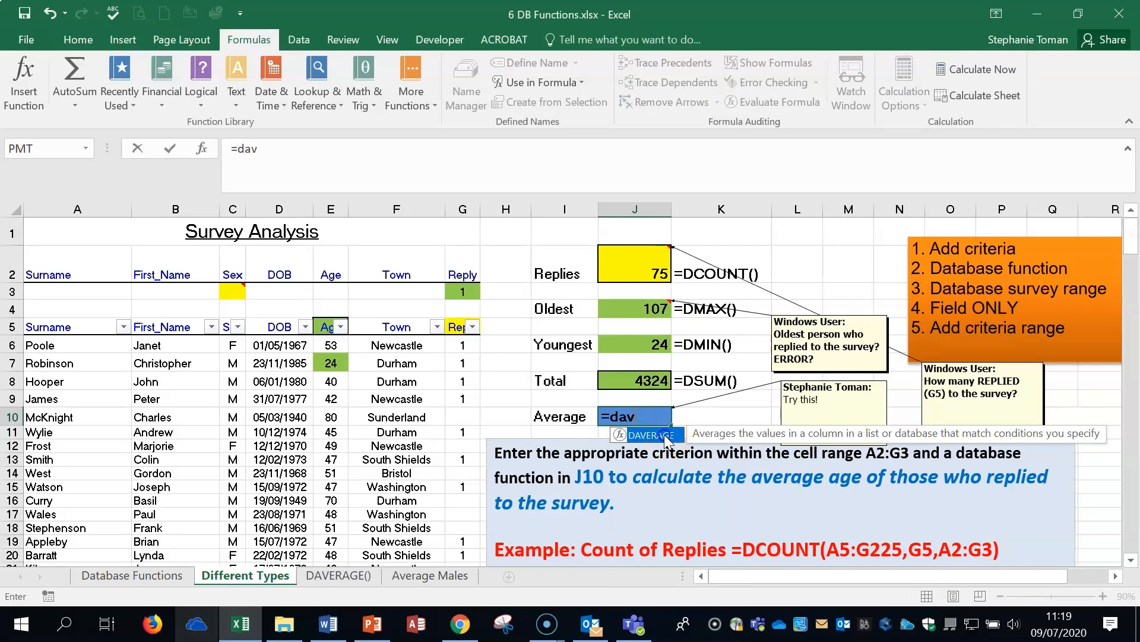
double_click(654, 435)
text(data)
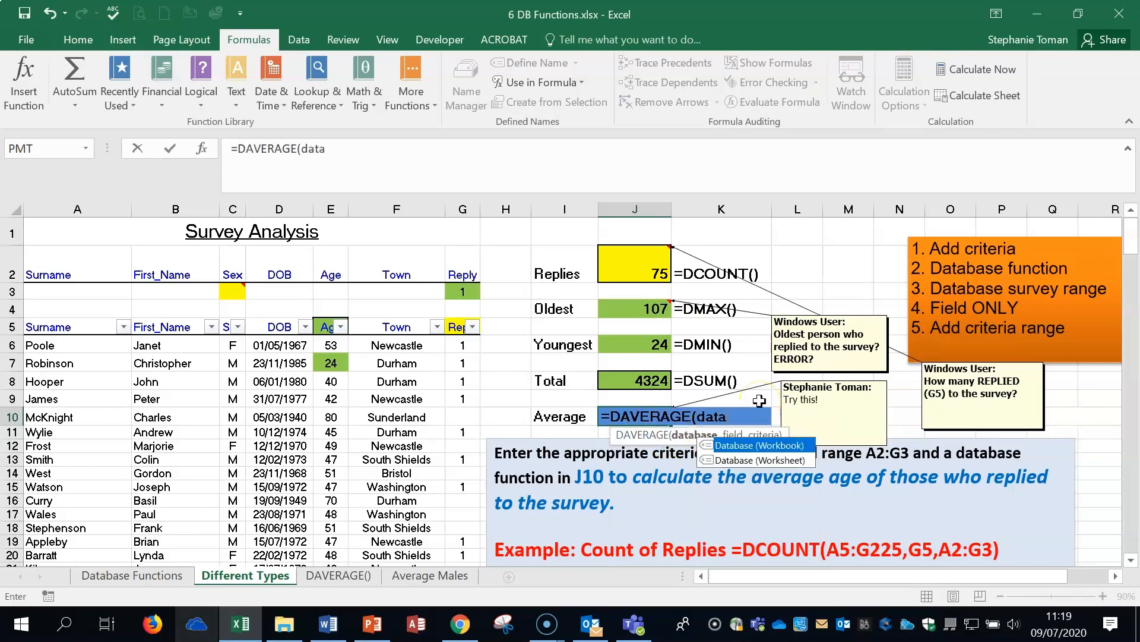
text(base,)
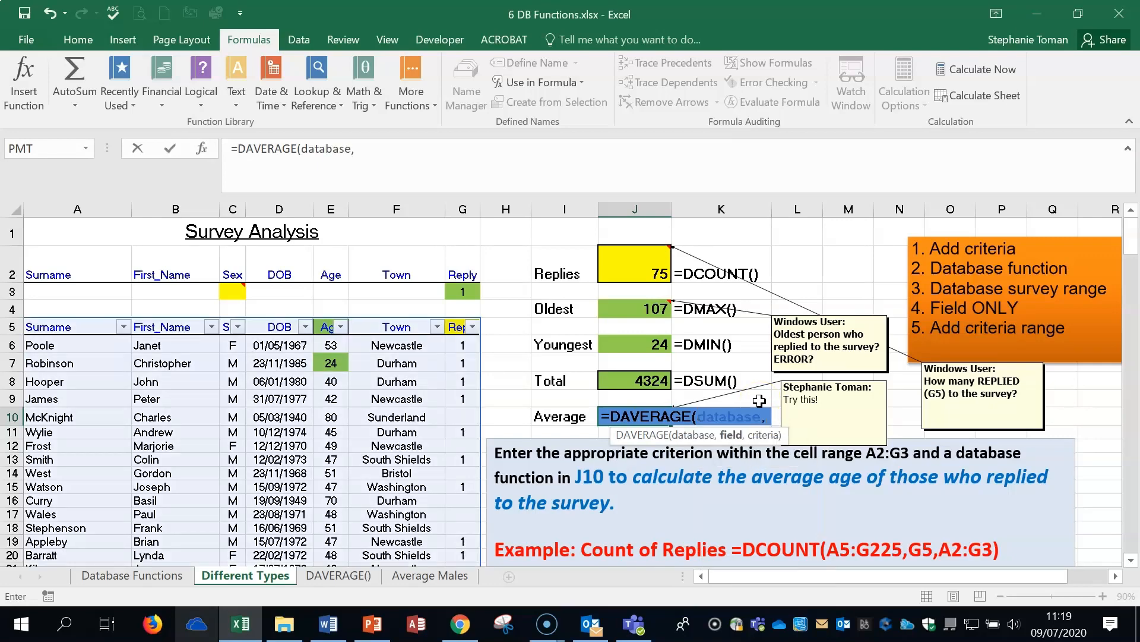
Complete the DAVERAGE formula in J10 with the Age header E5 as field and A2:G3 as criteria.
click(322, 326)
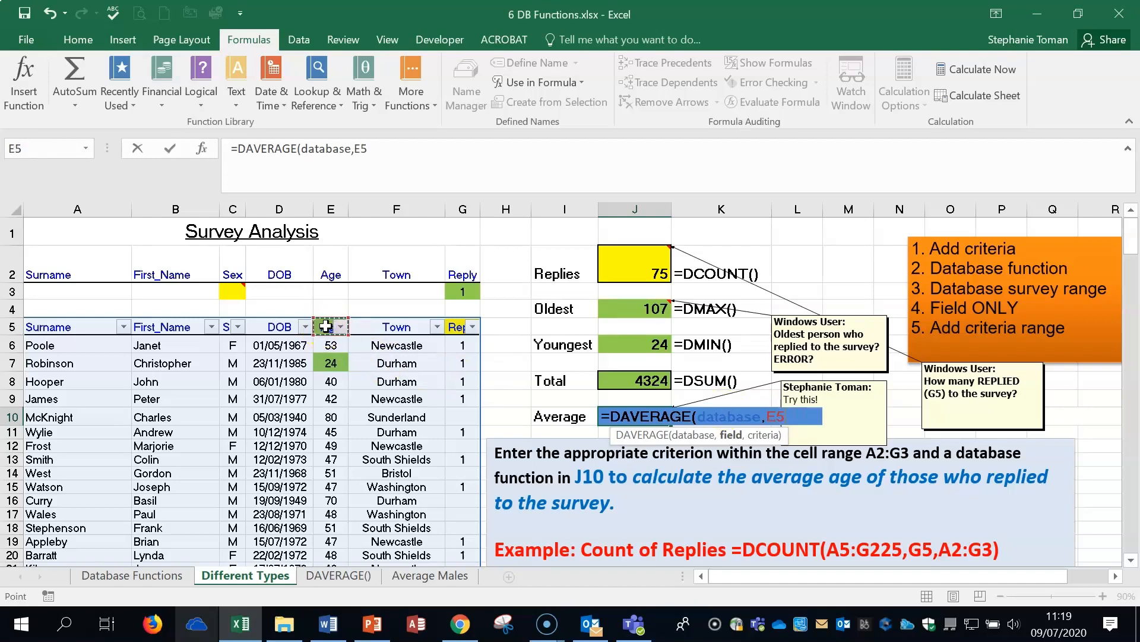
text(,)
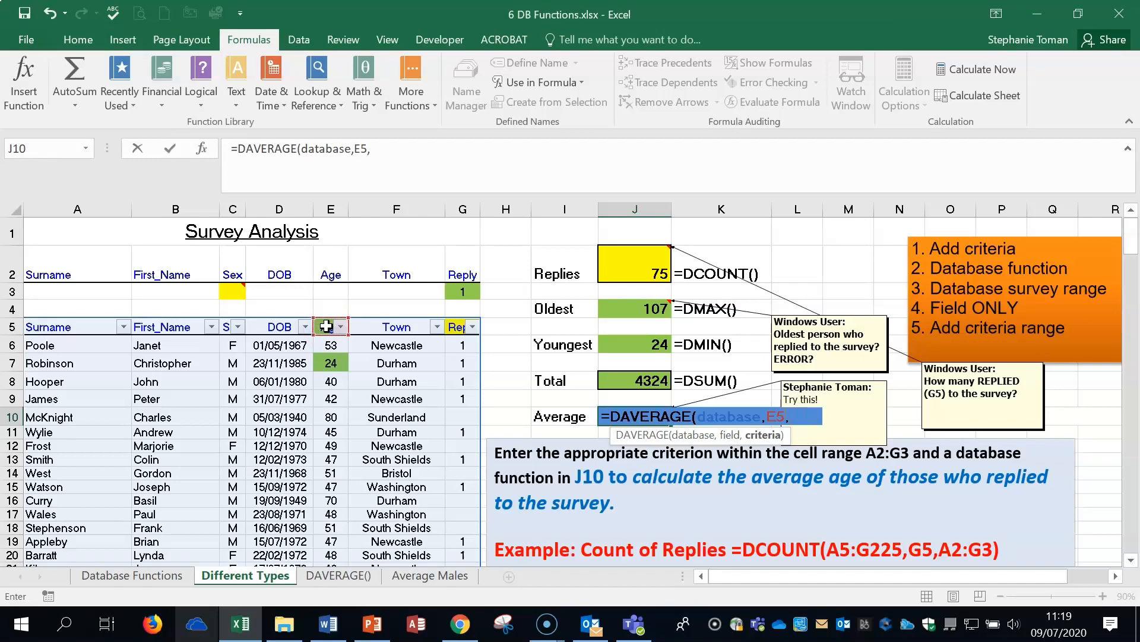
drag(91, 272, 471, 287)
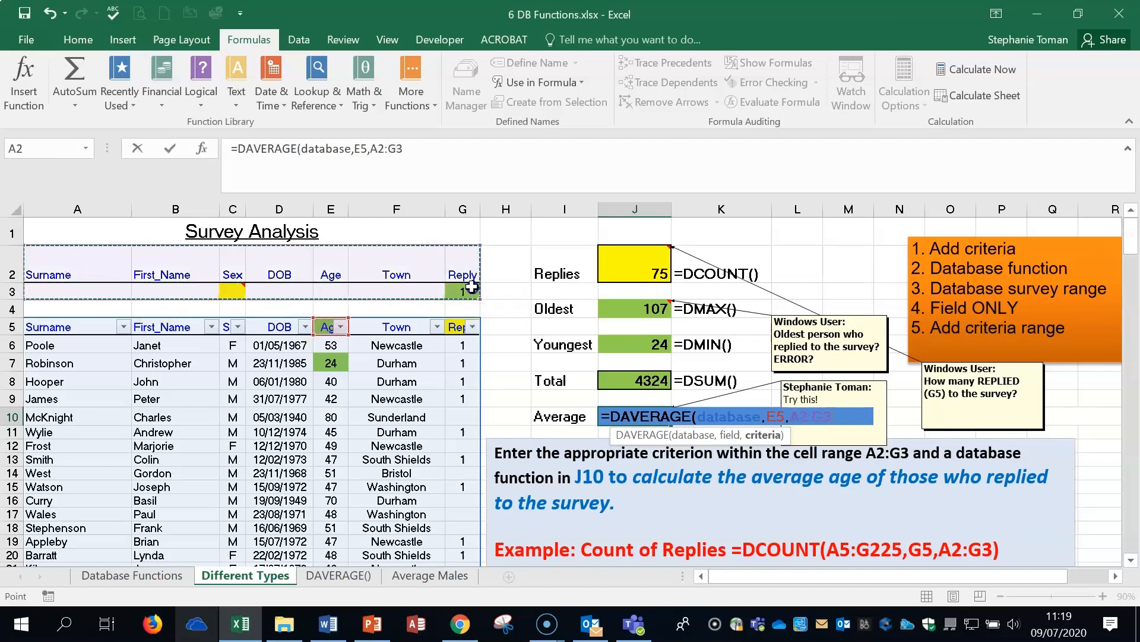
click(849, 414)
key(Return)
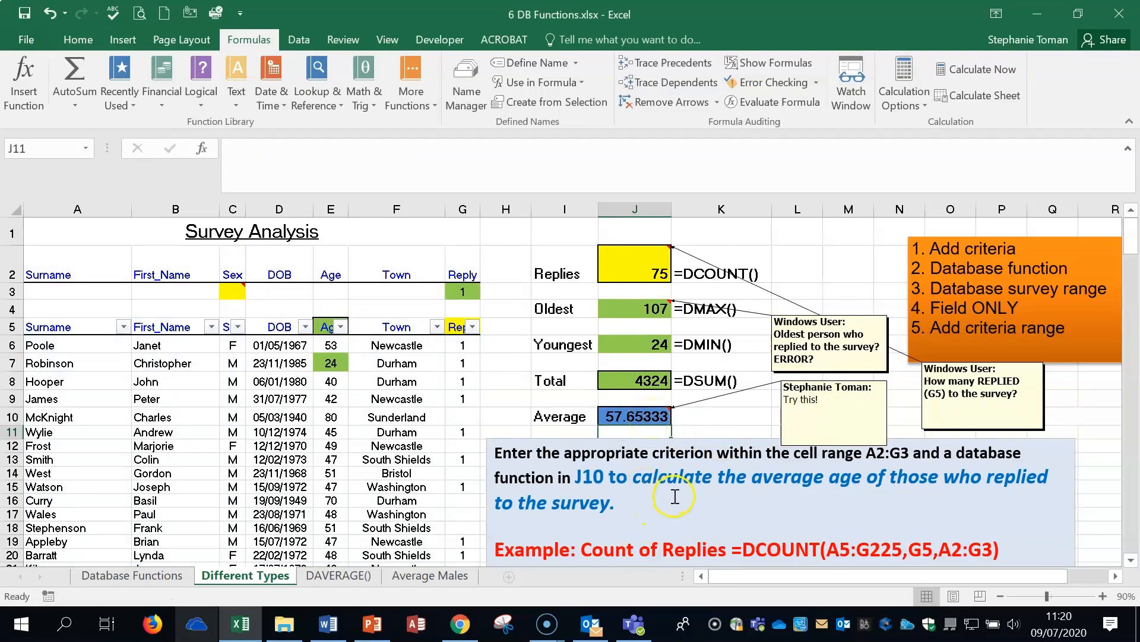
On the DAVERAGE() sheet, clear the Newcastle criterion from the Town cell F3.
click(347, 575)
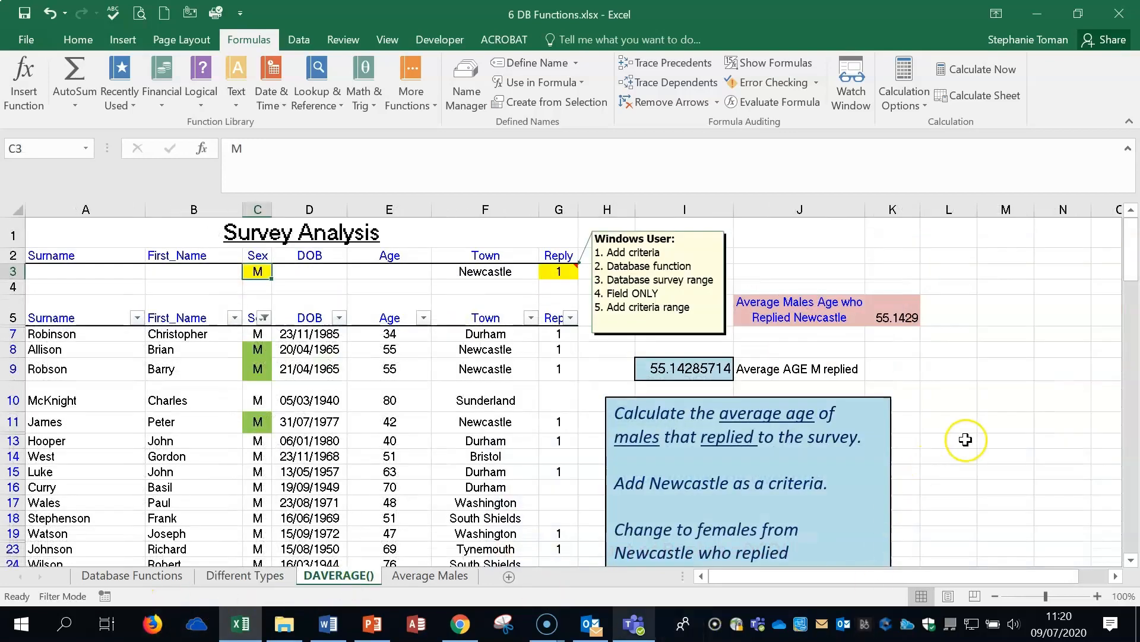
click(1005, 470)
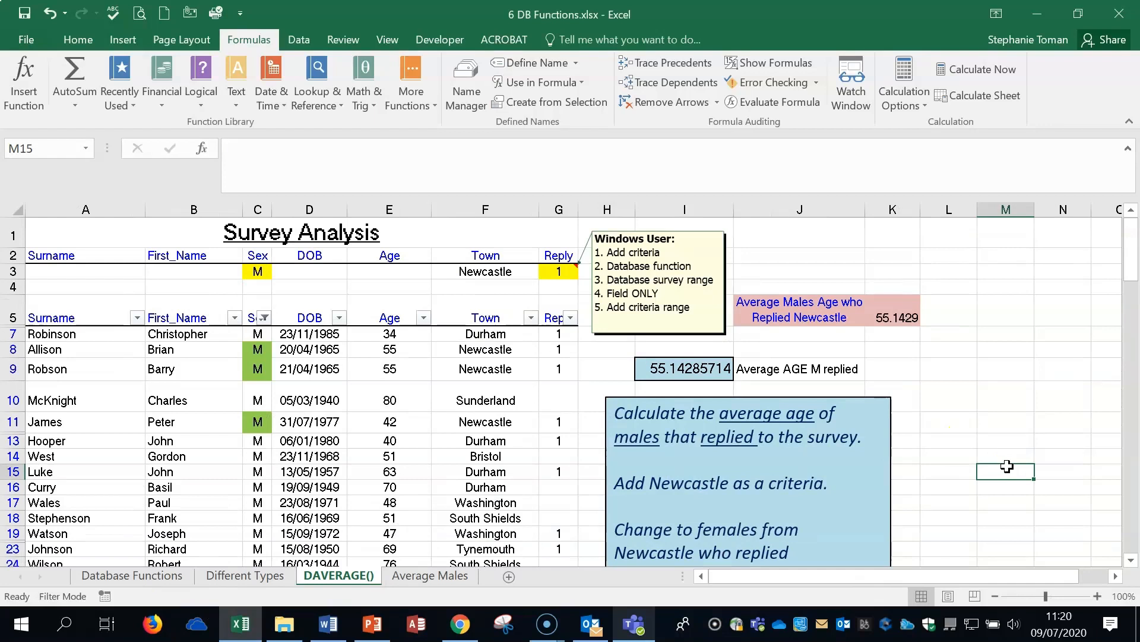
click(260, 272)
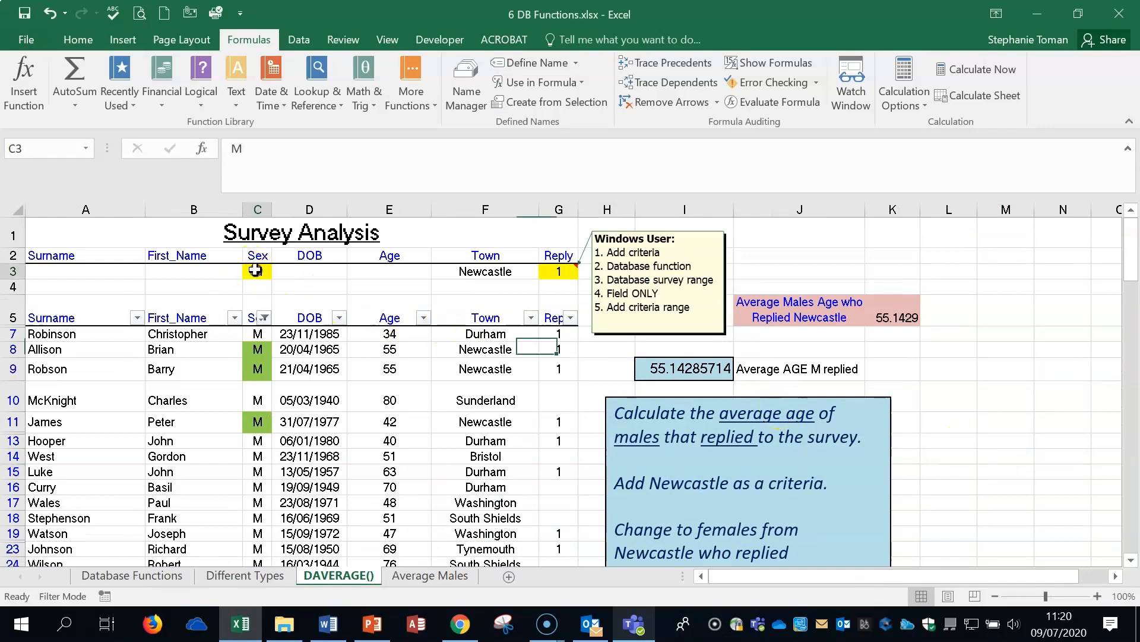
click(563, 272)
click(497, 272)
key(Delete)
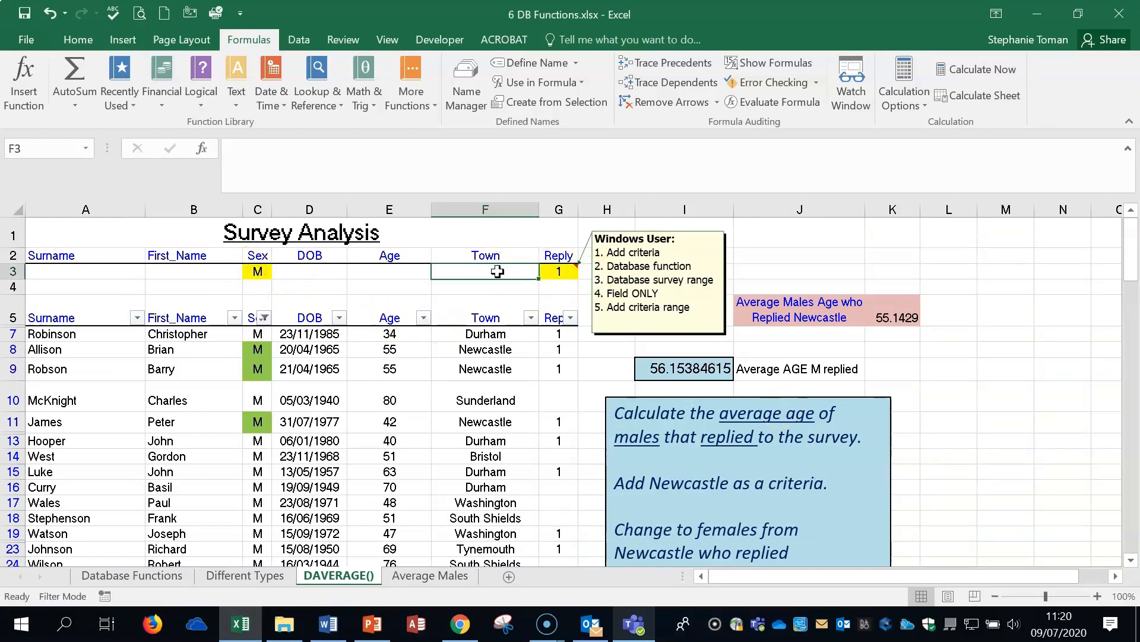
Review the Sex and Reply criteria in C3 and G3 and the DAVERAGE formula in I9.
click(562, 273)
click(249, 273)
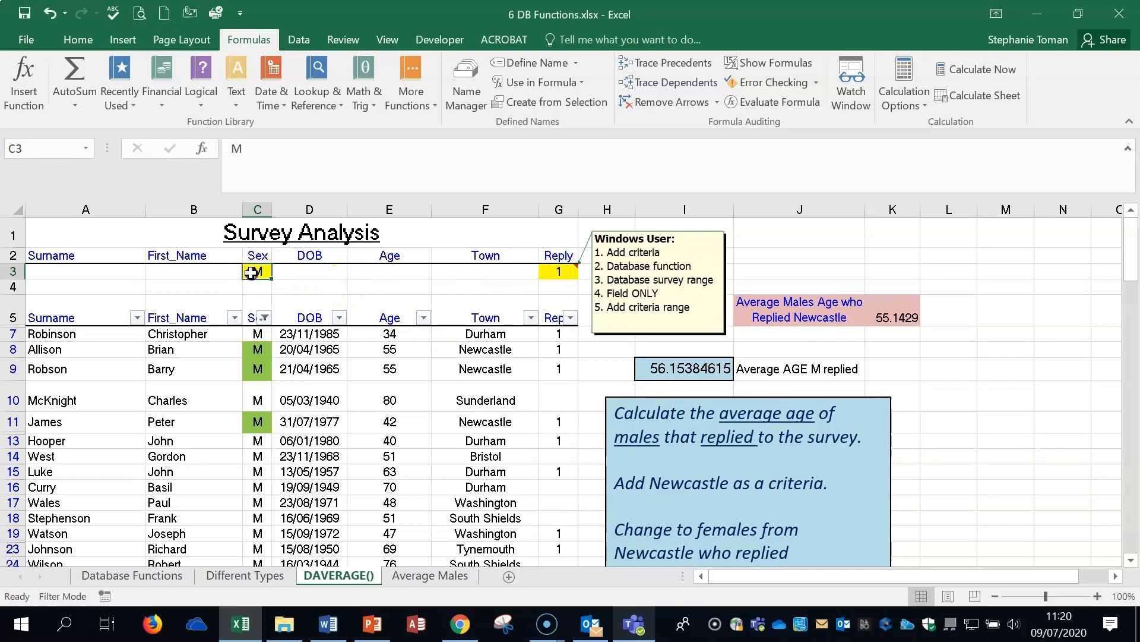
click(554, 271)
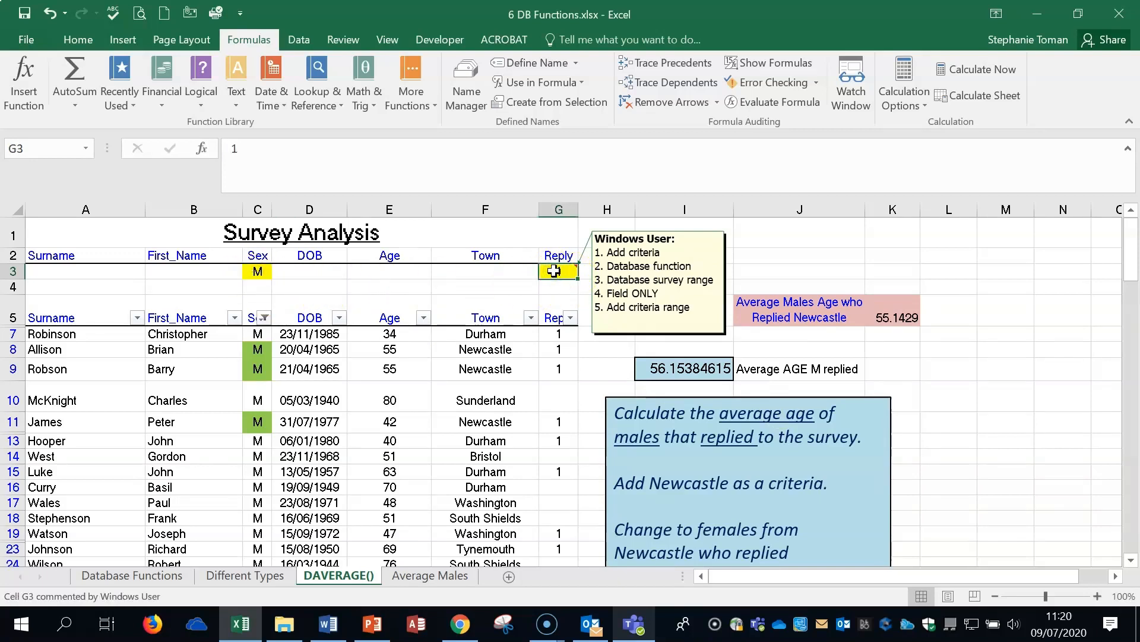
click(677, 369)
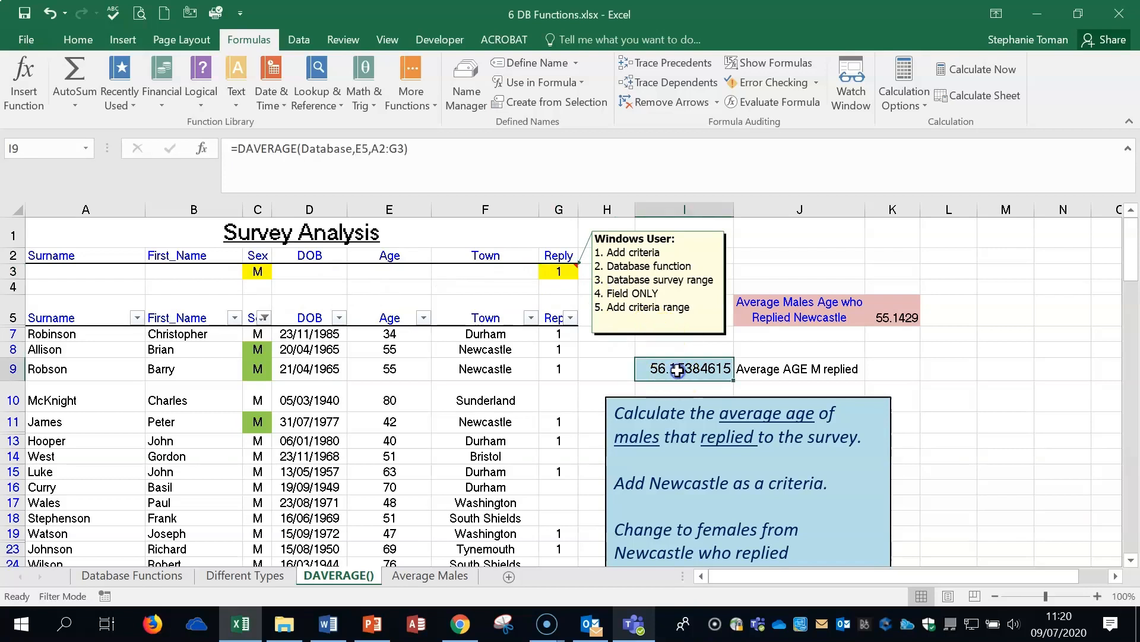
Move the blue instructions text box down to about row 13, leaving space below cell I9.
click(752, 405)
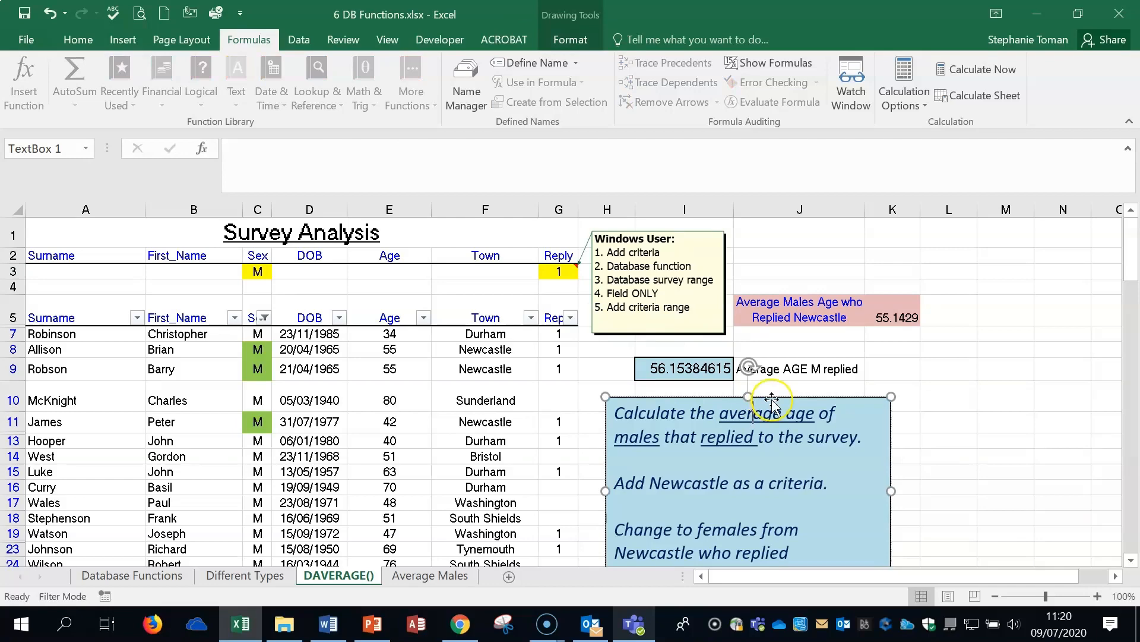
drag(770, 408, 776, 453)
click(990, 422)
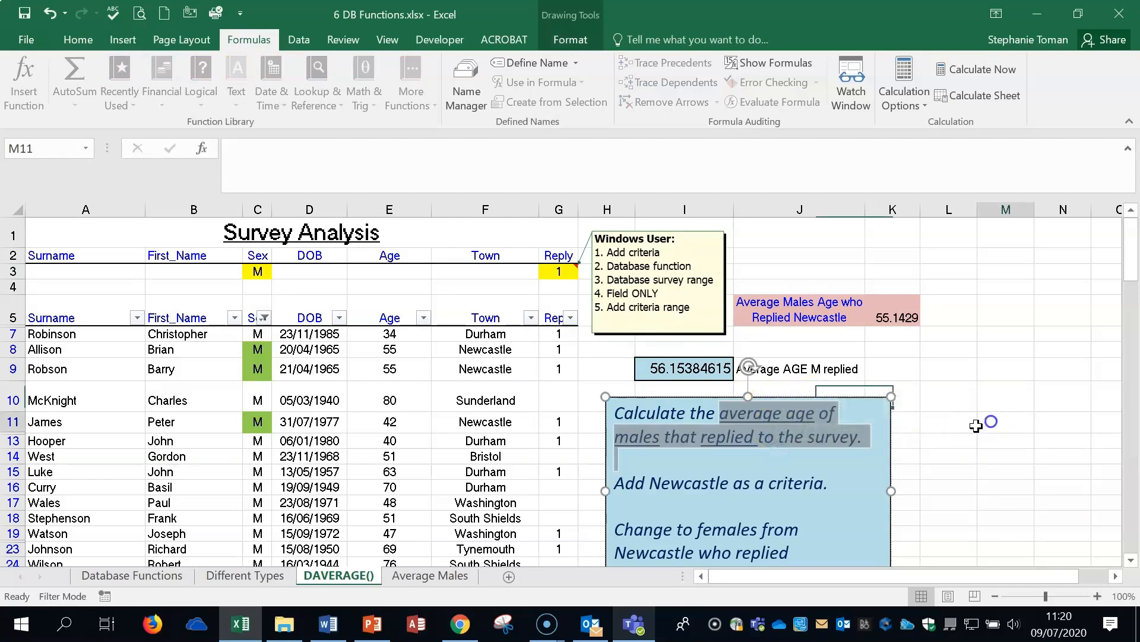
click(865, 396)
drag(865, 397, 856, 449)
Clear cell I9 and begin a new DAVERAGE formula there using the survey Database range and the Age header E5 as field.
click(683, 368)
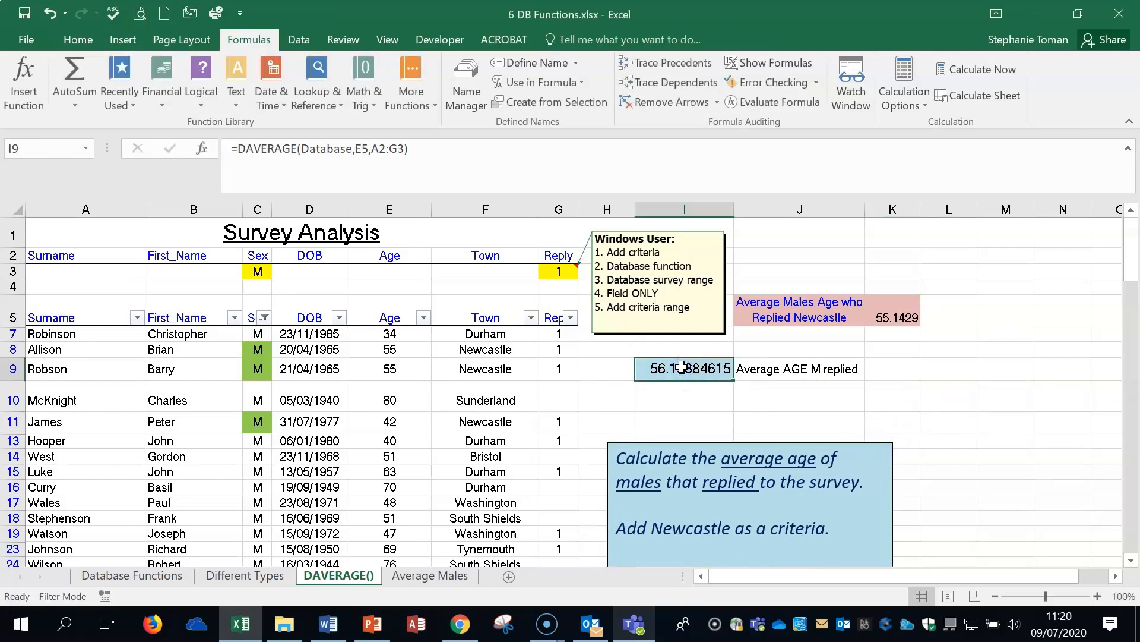
key(Delete)
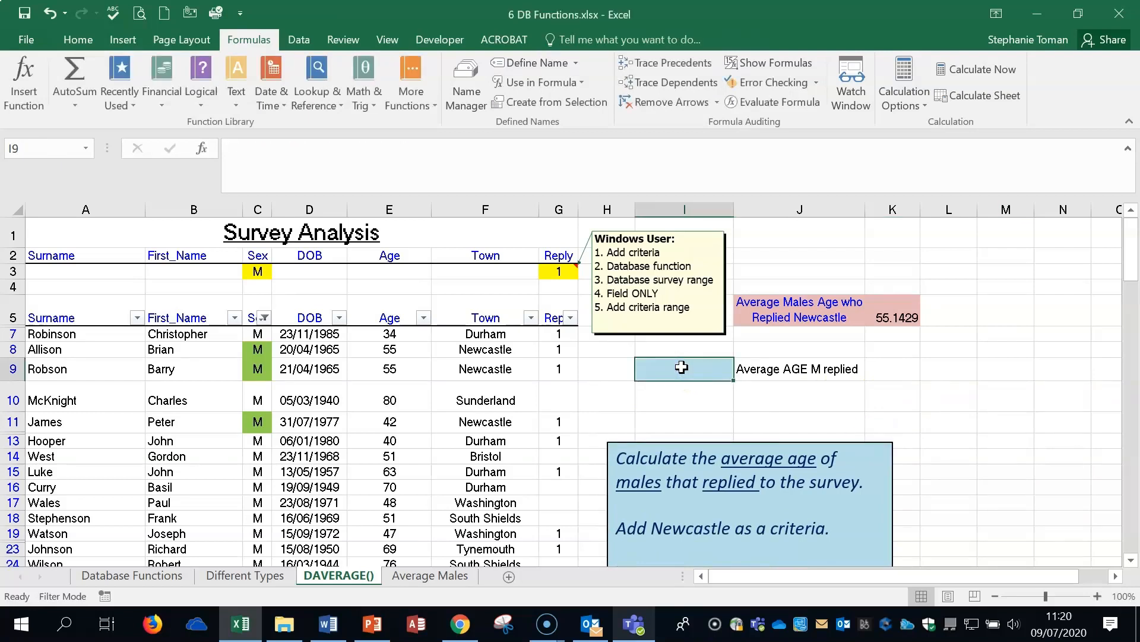
text(=dav)
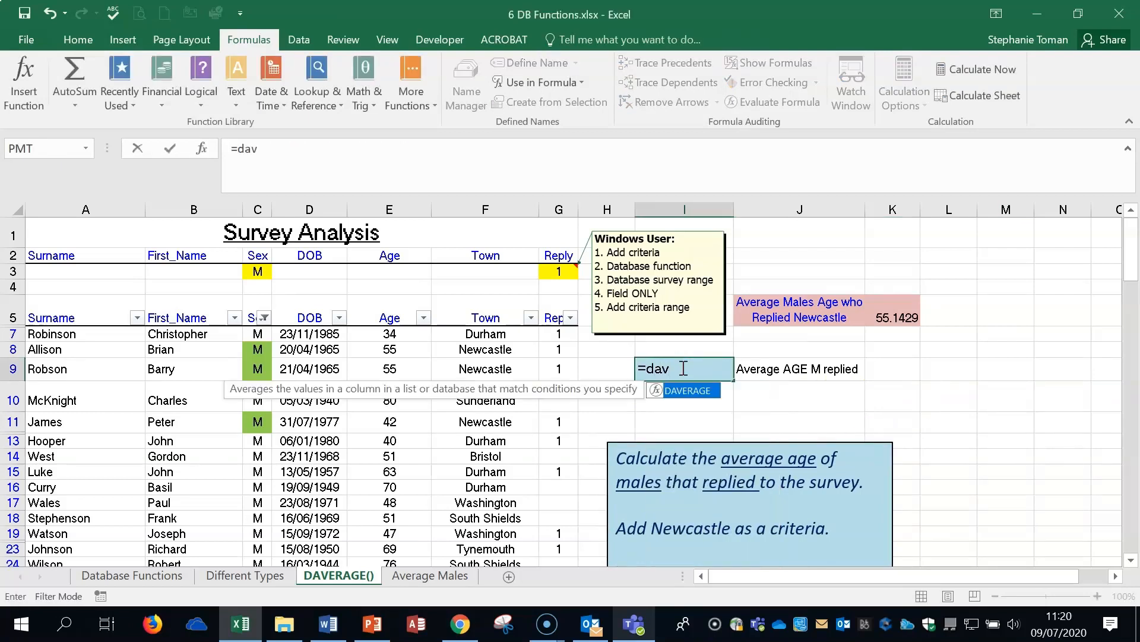
double_click(692, 392)
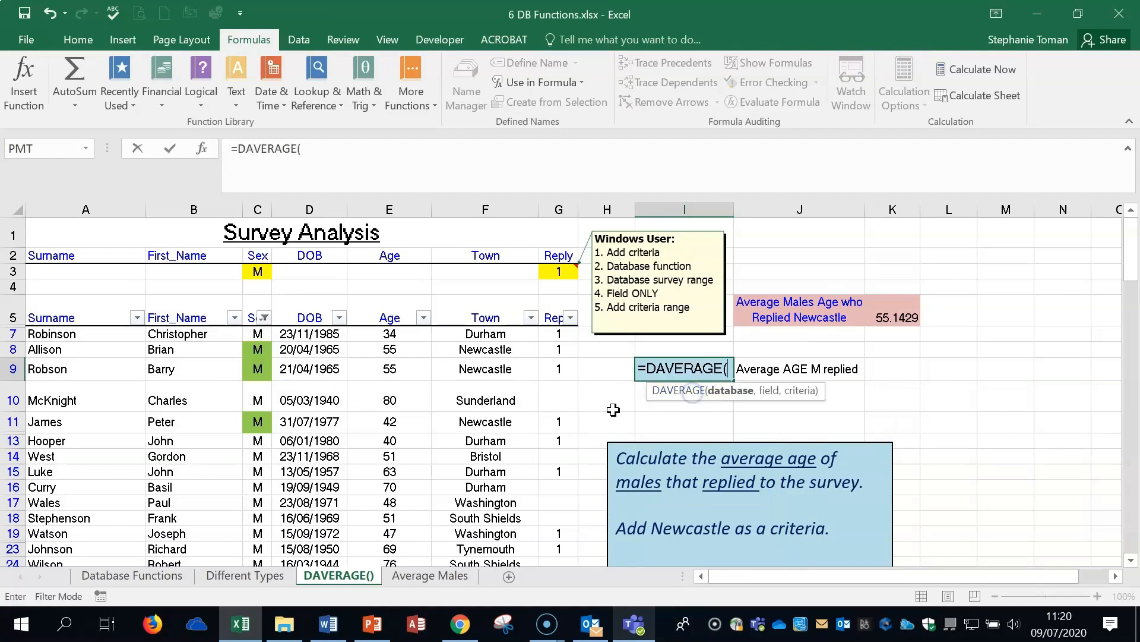
drag(71, 319, 563, 544)
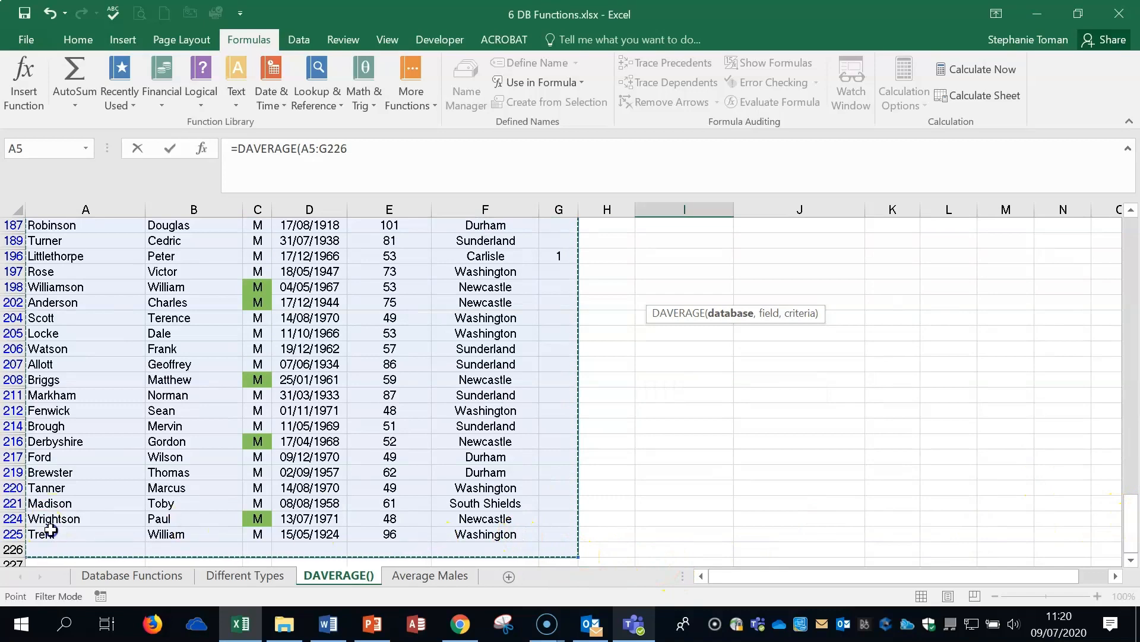
drag(51, 530, 475, 526)
drag(506, 374, 558, 244)
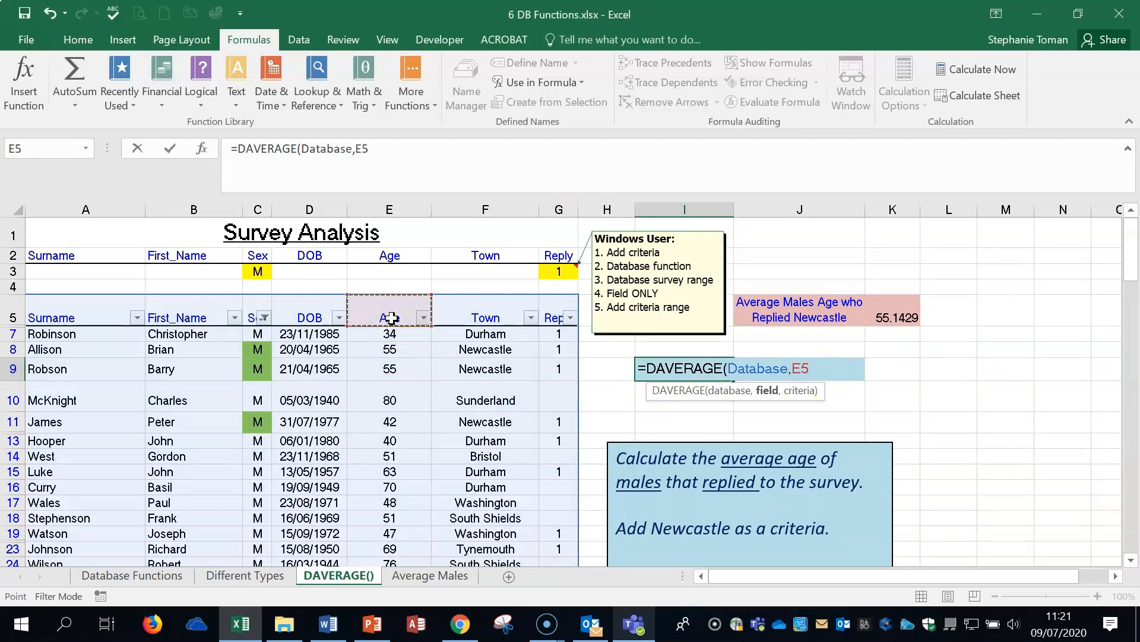
Complete the DAVERAGE formula in I9 with A2:G3 as the criteria range.
drag(43, 250, 571, 280)
drag(571, 280, 575, 271)
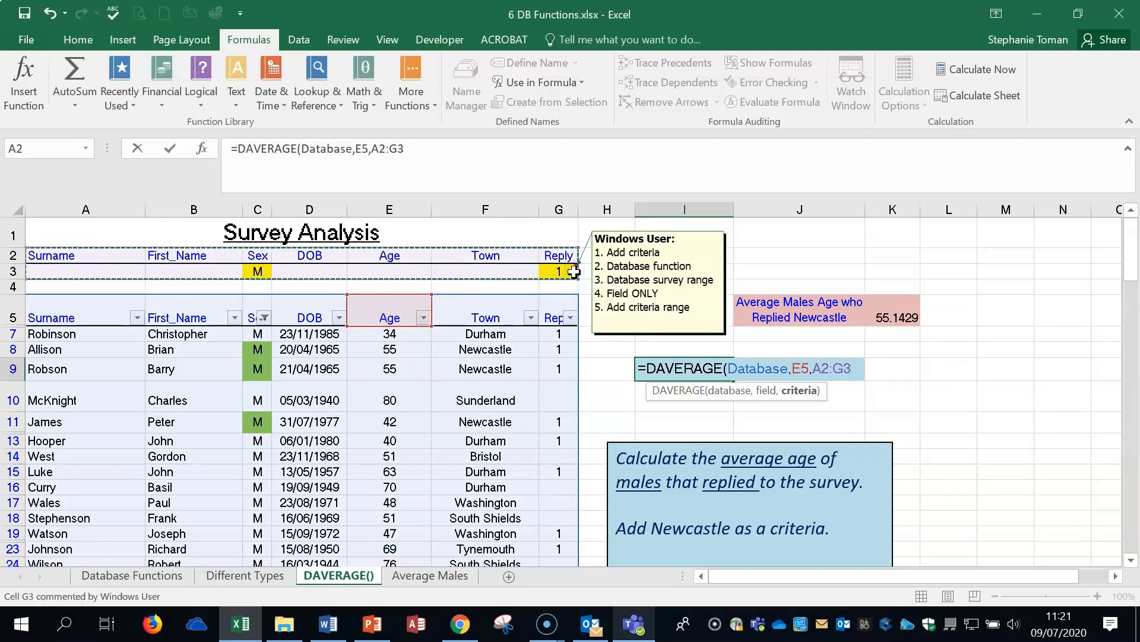
text())
key(Return)
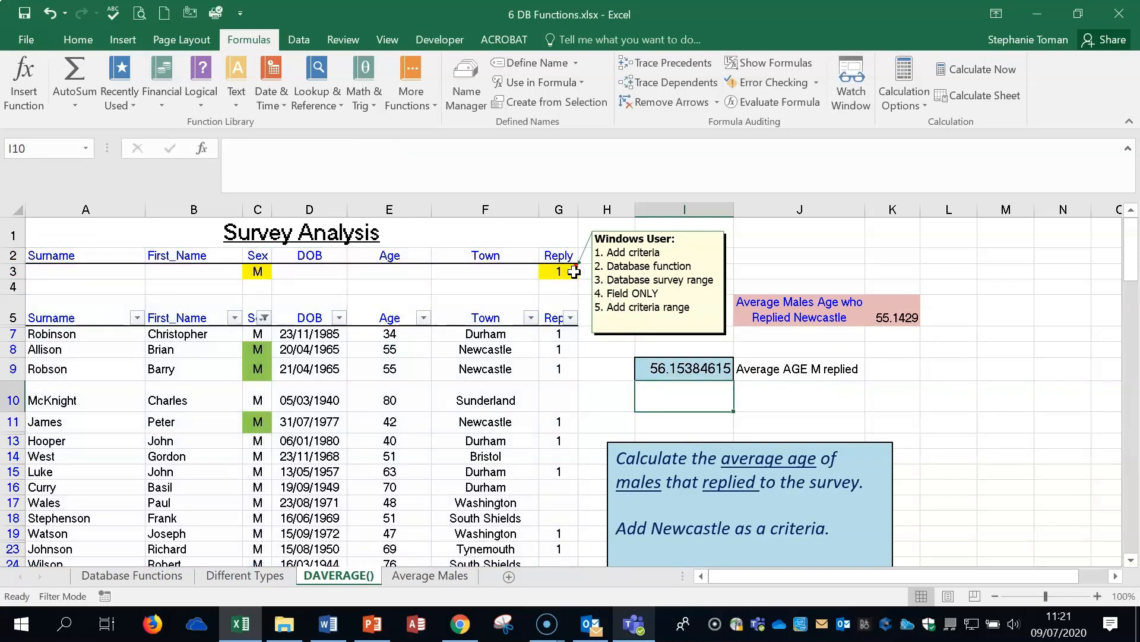
click(719, 368)
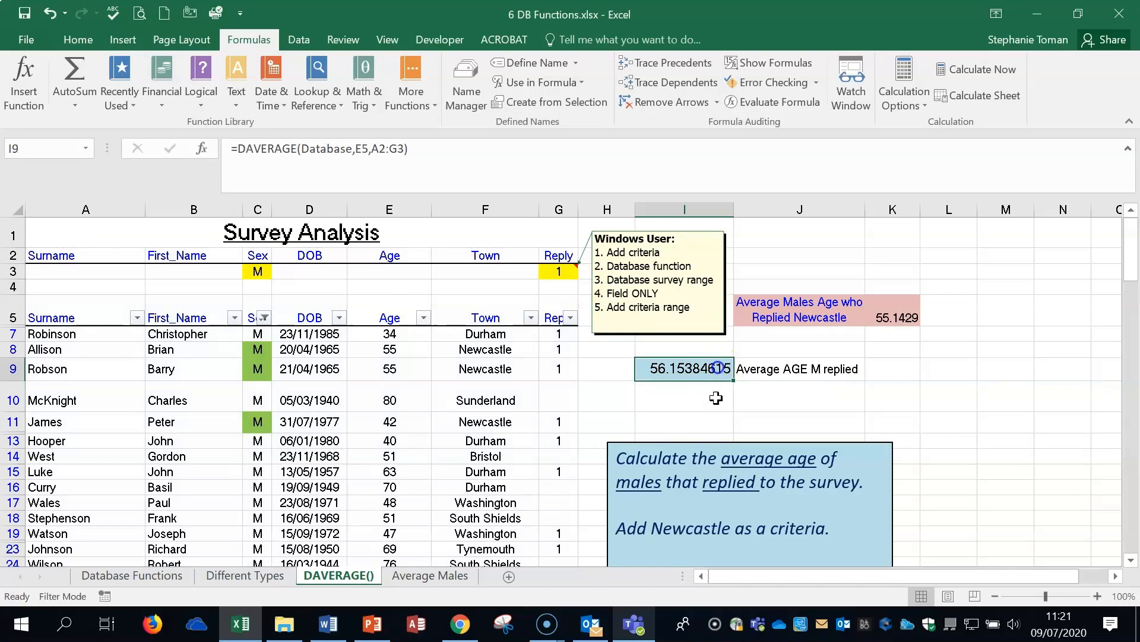
Change the Sex criterion in C3 to F.
click(249, 273)
text(F)
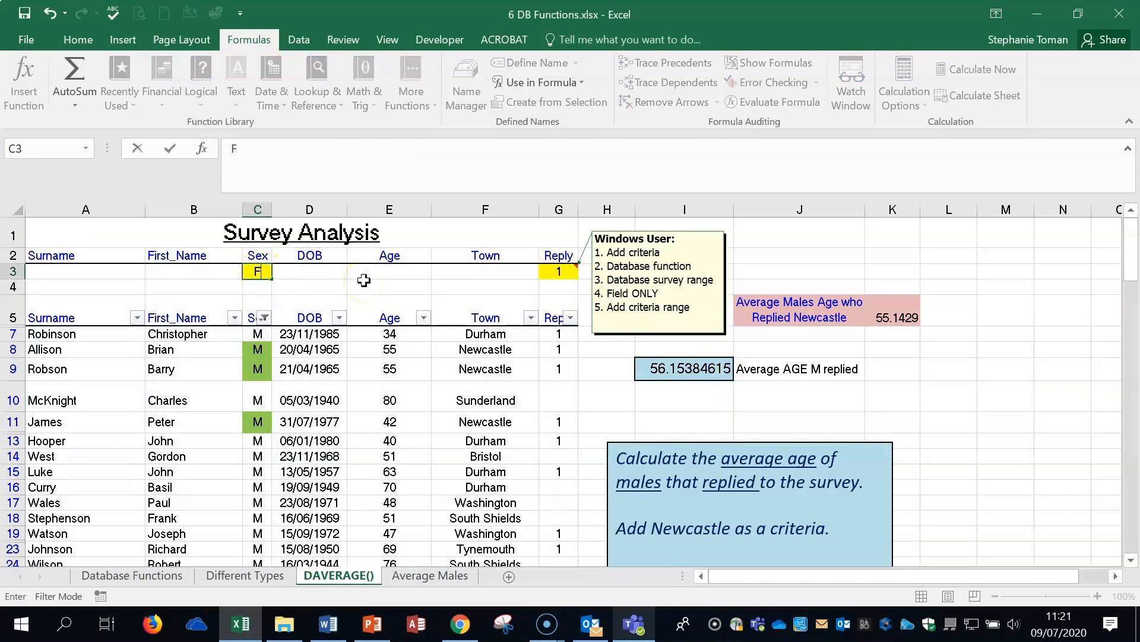
key(Return)
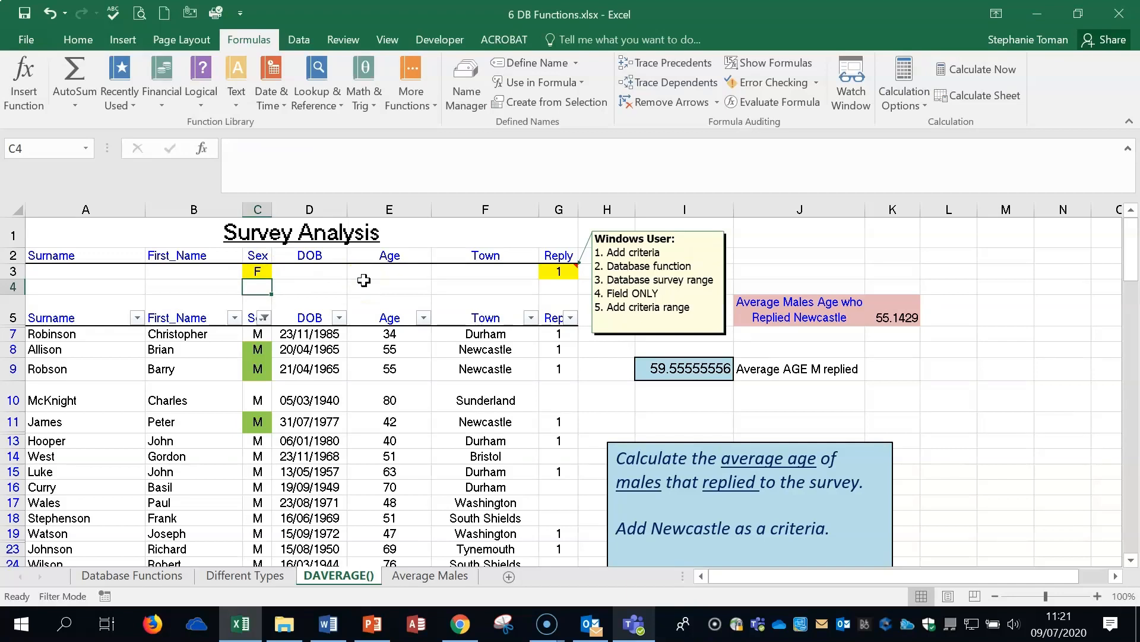
Copy the town Newcastle from F8 into the Town criterion cell F3.
right_click(485, 349)
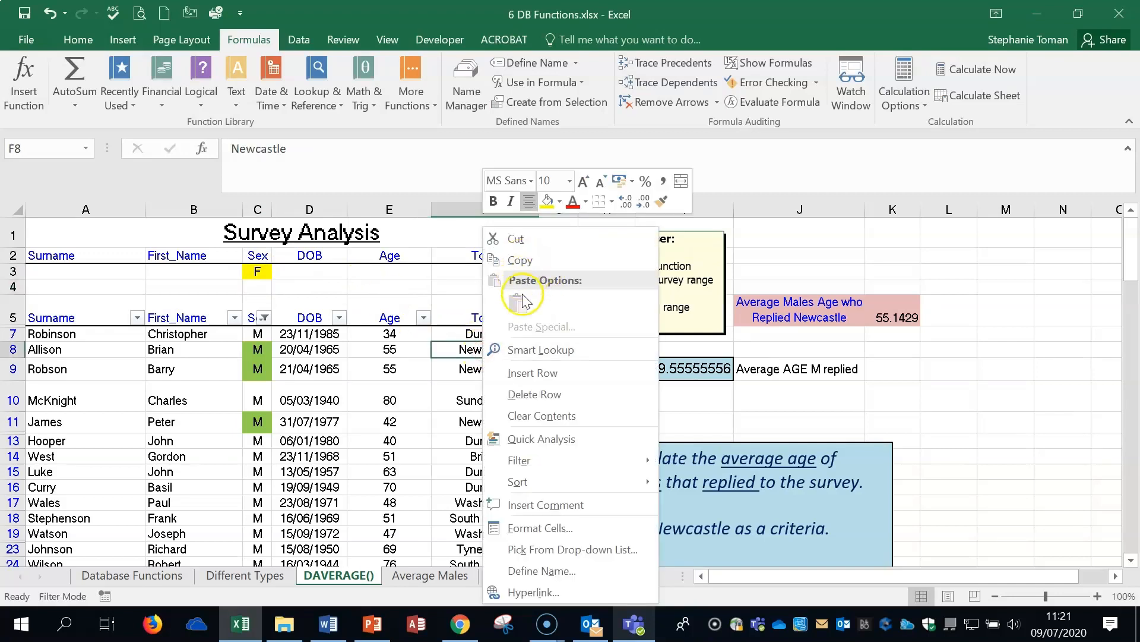
click(518, 260)
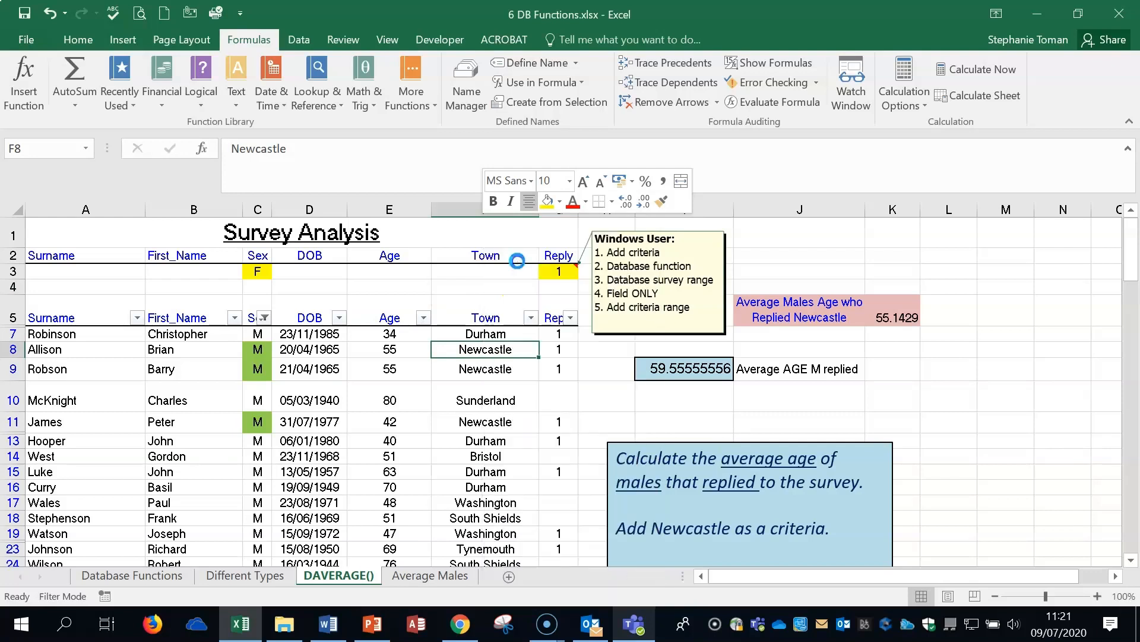
click(472, 271)
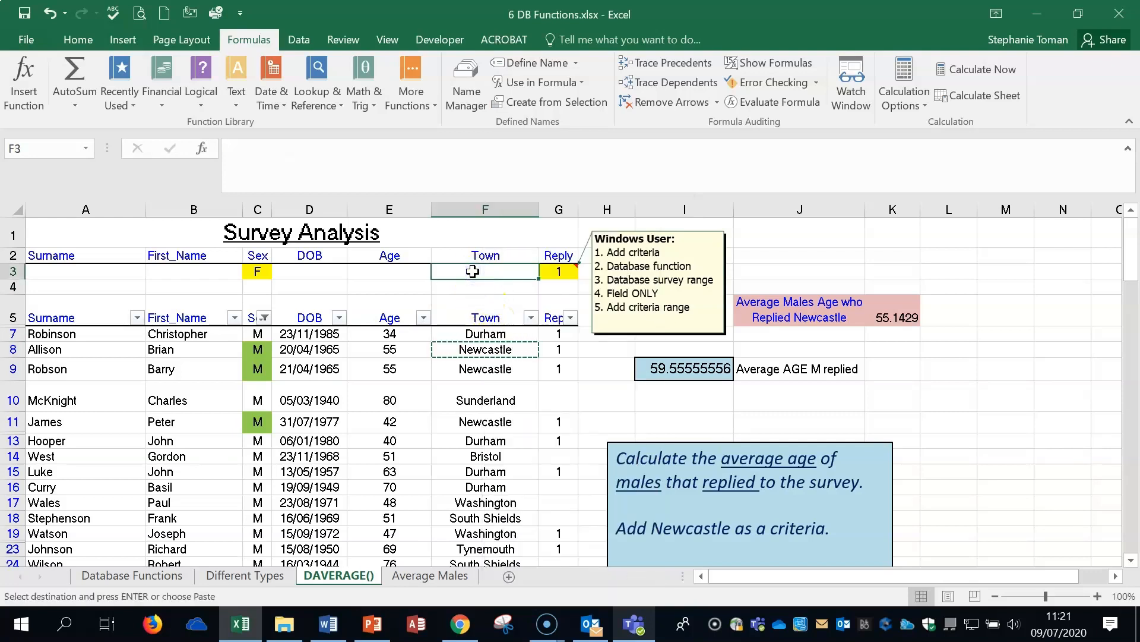
text(Newcastle)
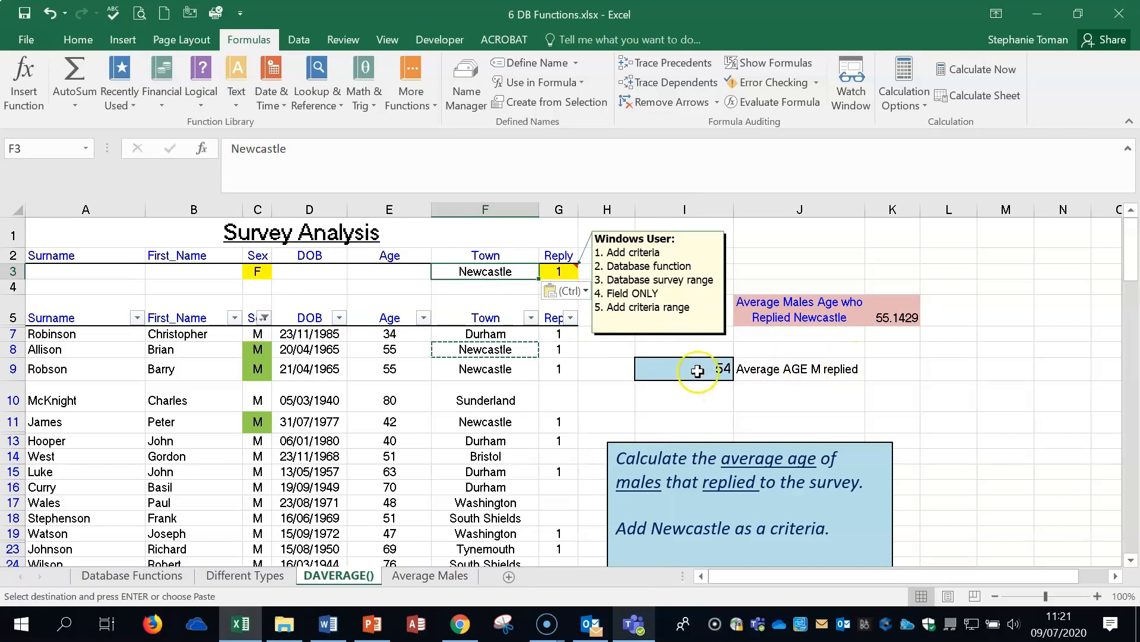
click(698, 370)
click(692, 422)
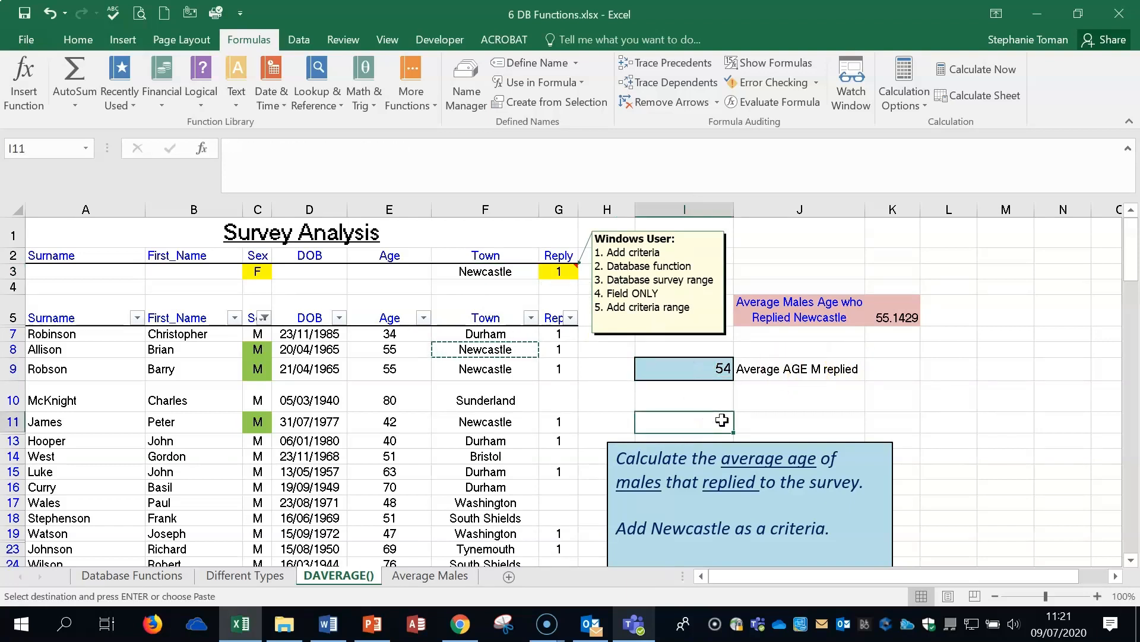
text(=dc)
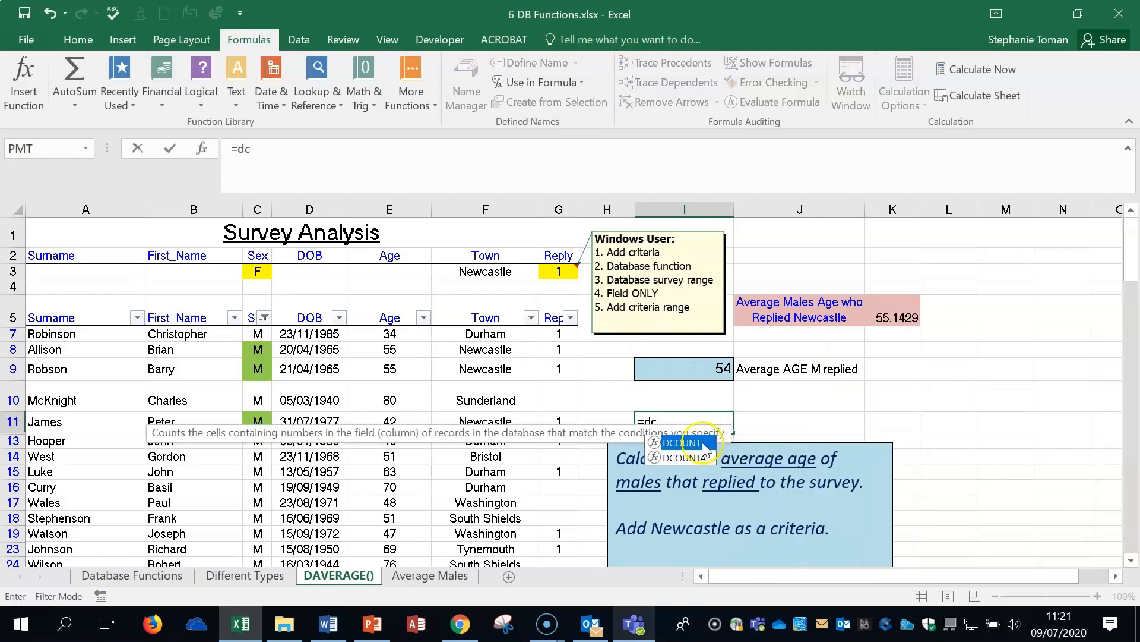
double_click(702, 442)
click(883, 450)
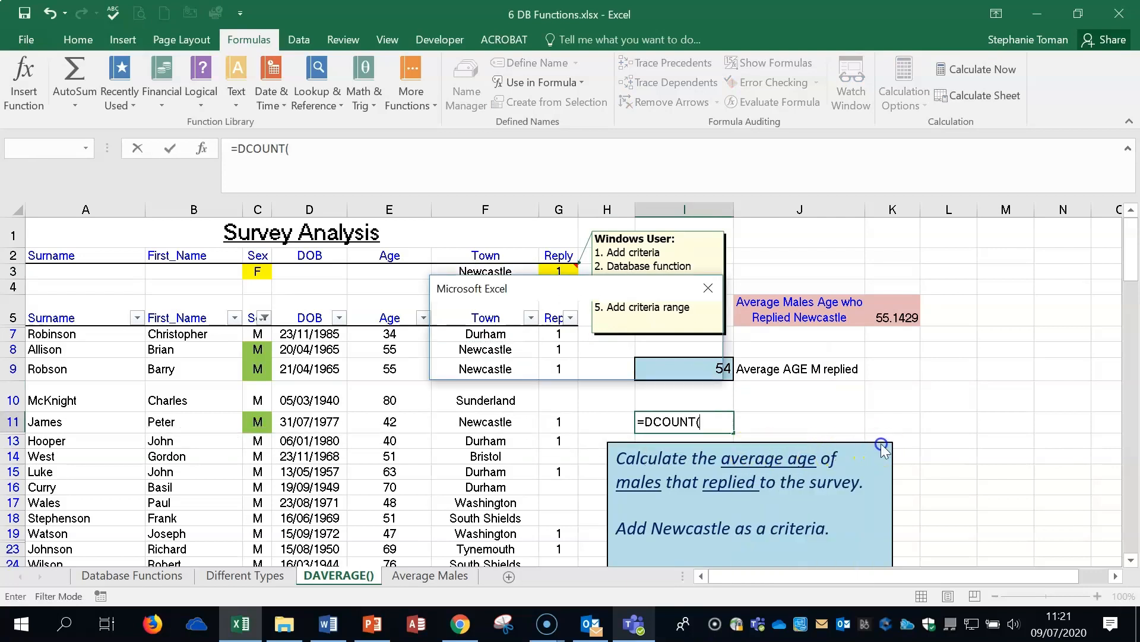
click(709, 288)
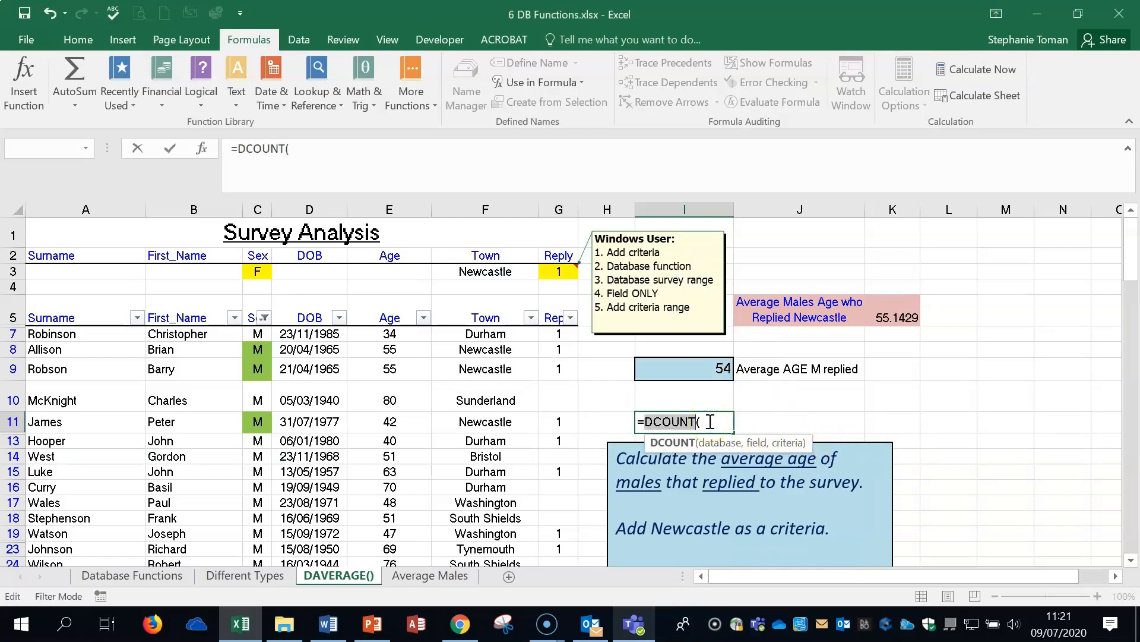
text(daat()
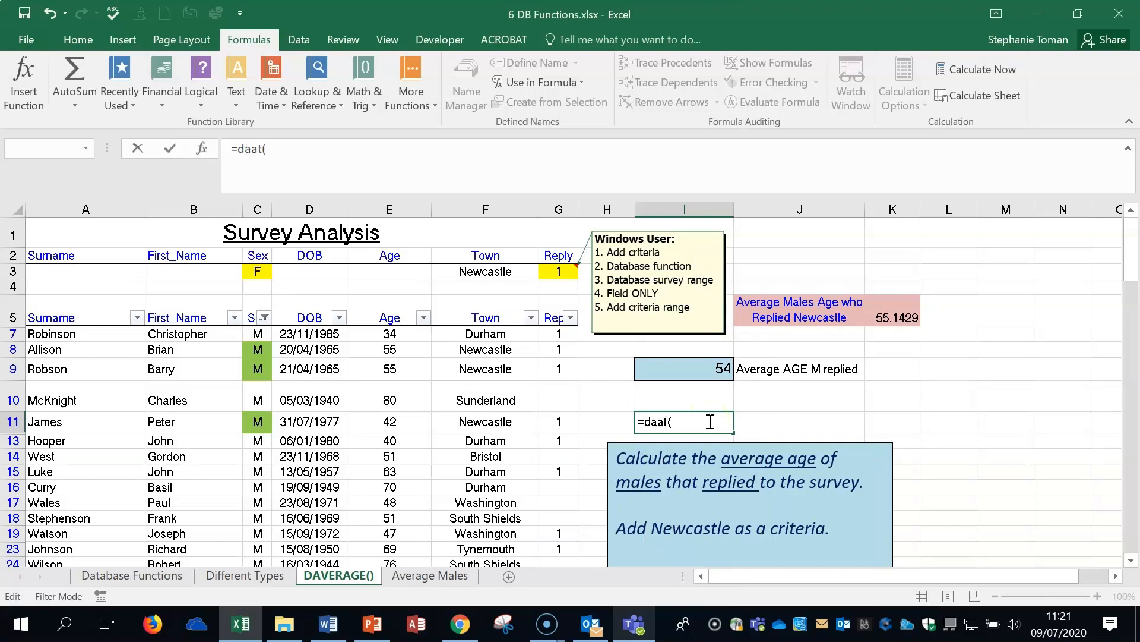
key(BackSpace)
key(BackSpace)
key(BackSpace)
key(BackSpace)
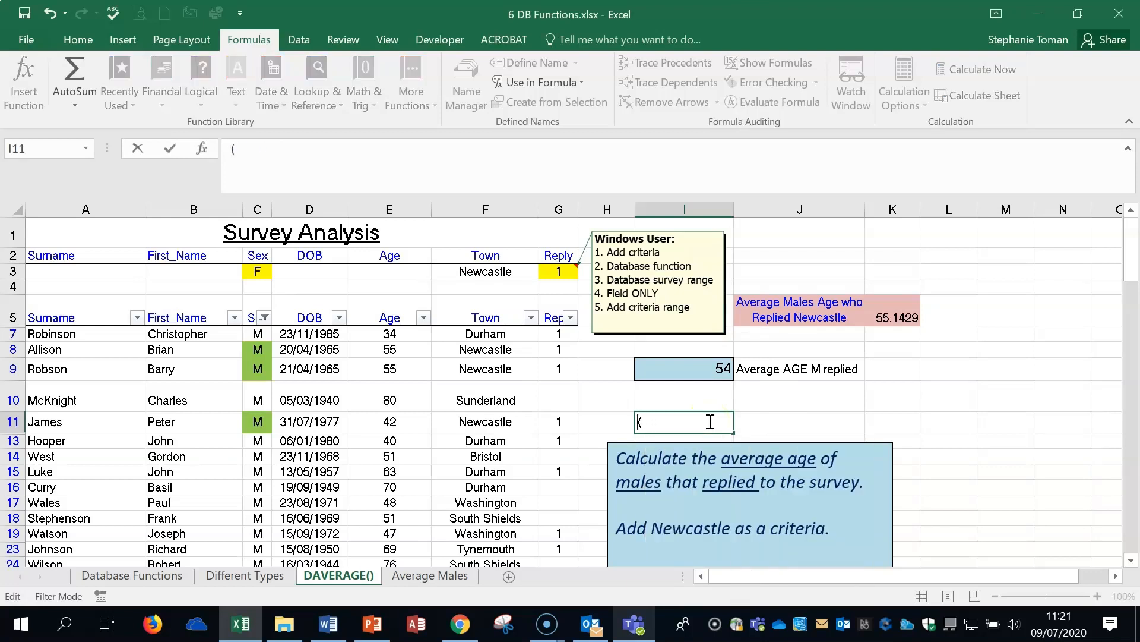
click(799, 420)
Begin a DAVERAGE formula in I11 with the survey list A5:G225 as its database.
click(647, 420)
text(=)
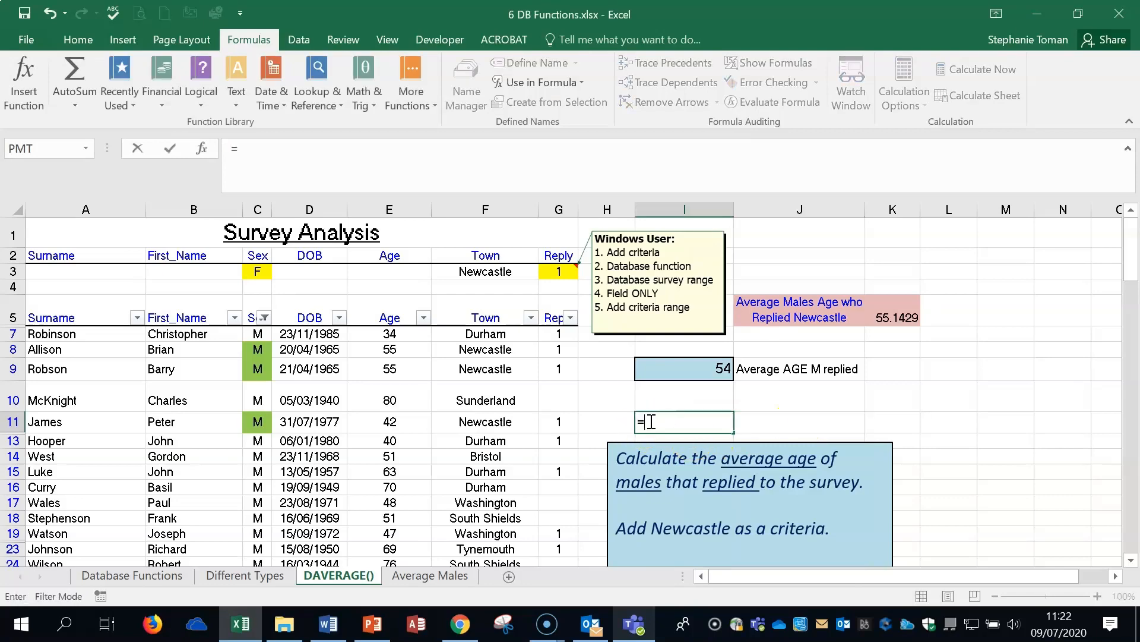
text(dav)
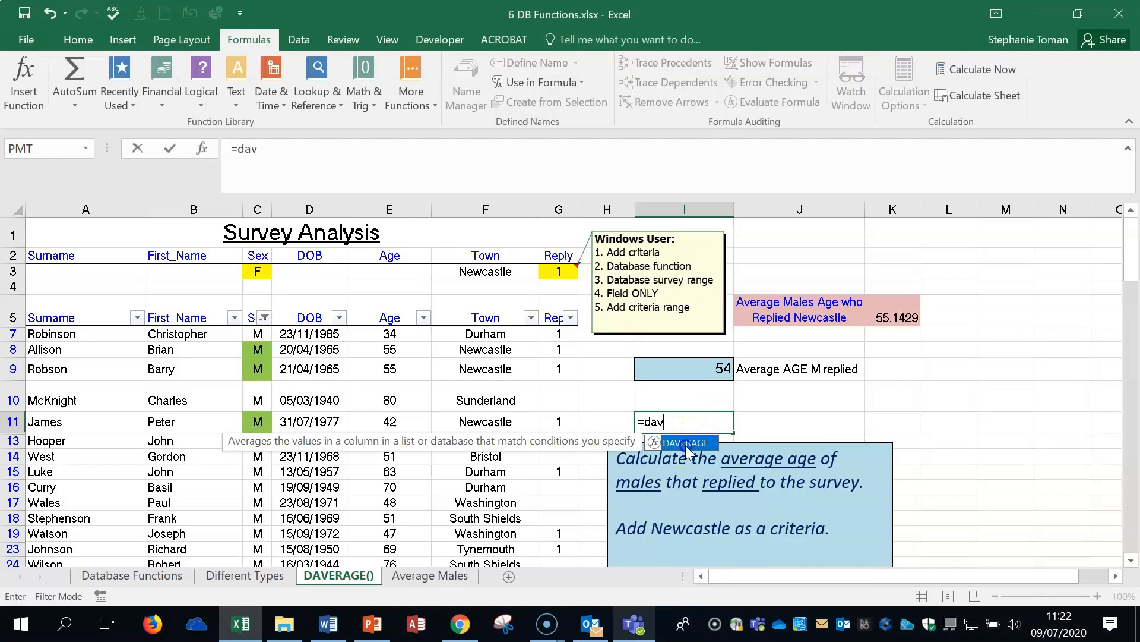
double_click(686, 443)
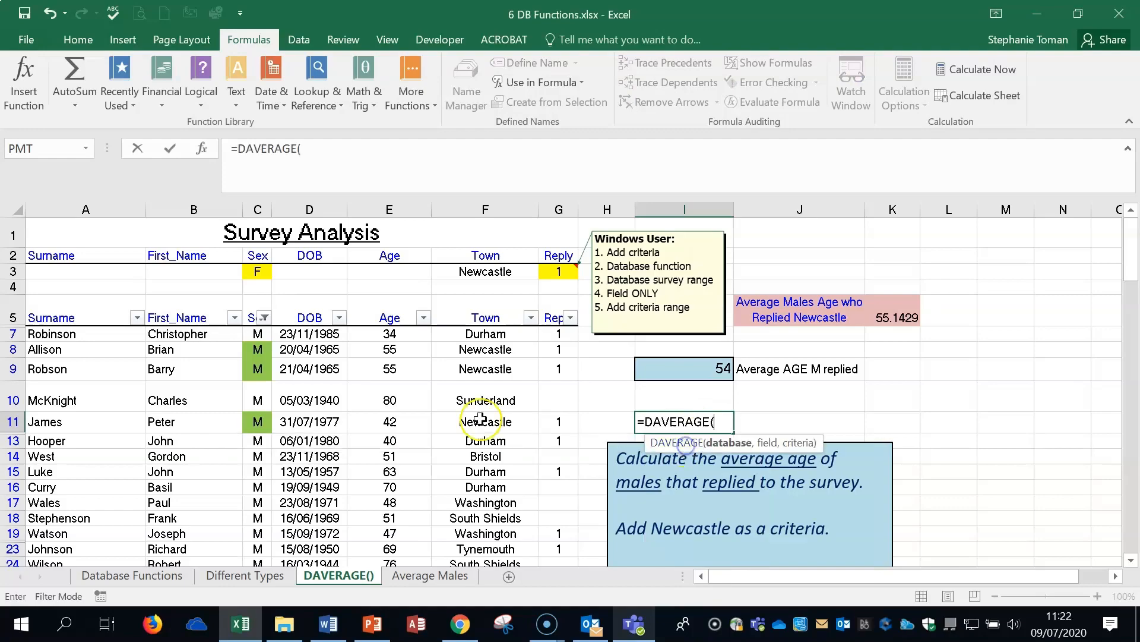
drag(65, 315, 565, 532)
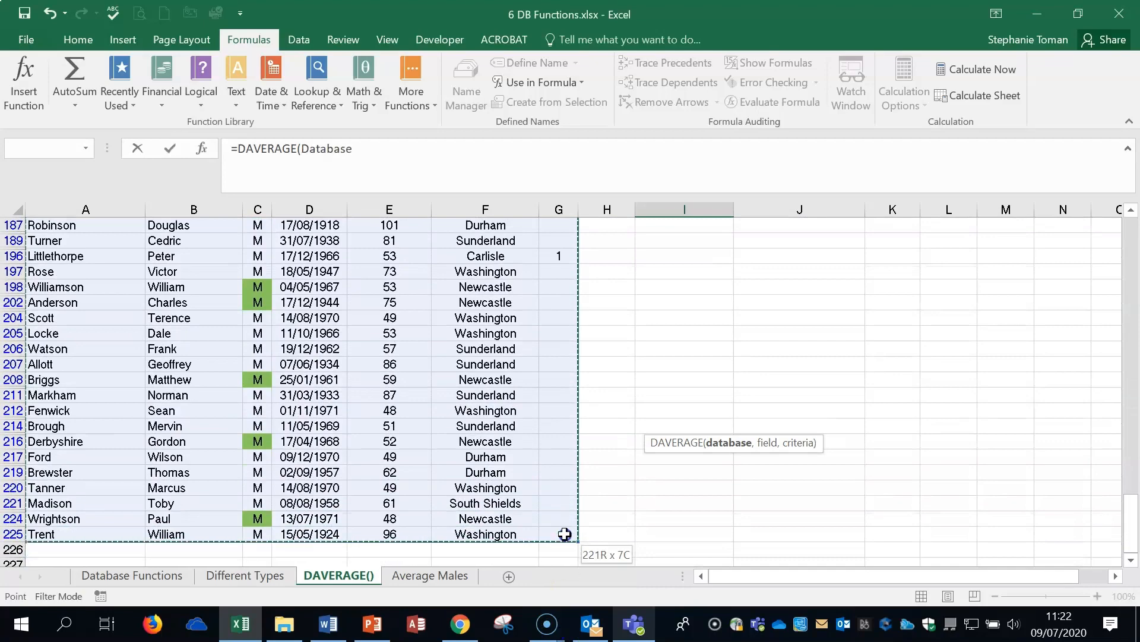
drag(1133, 521, 1131, 246)
Change the function in I11 to DSUM and use the Reply header G5 as its field.
click(675, 423)
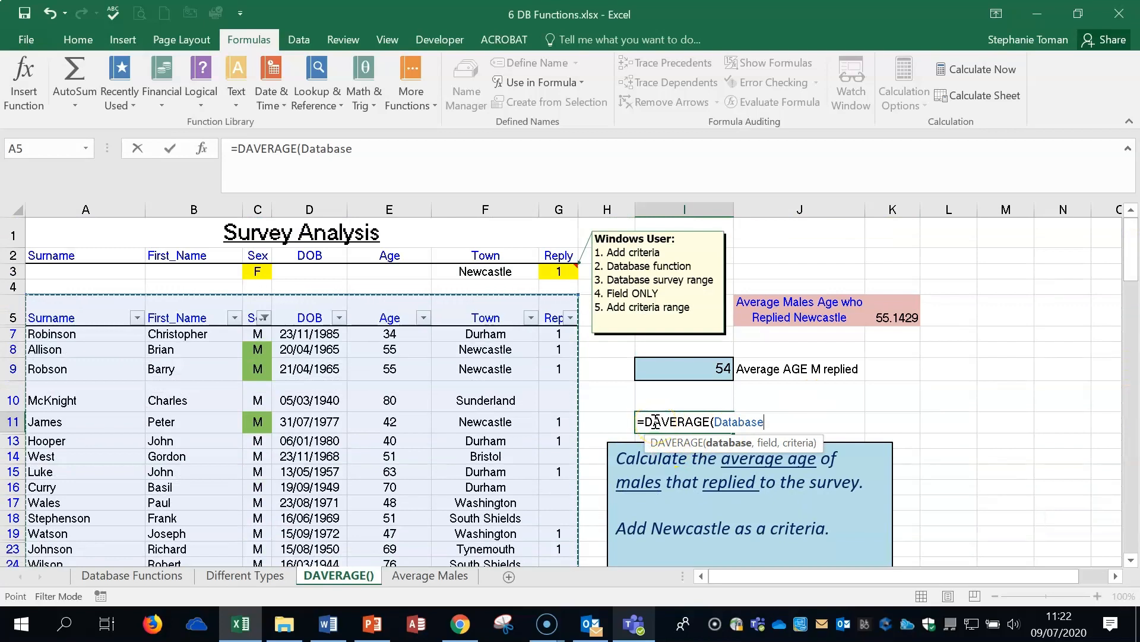
drag(647, 422, 707, 422)
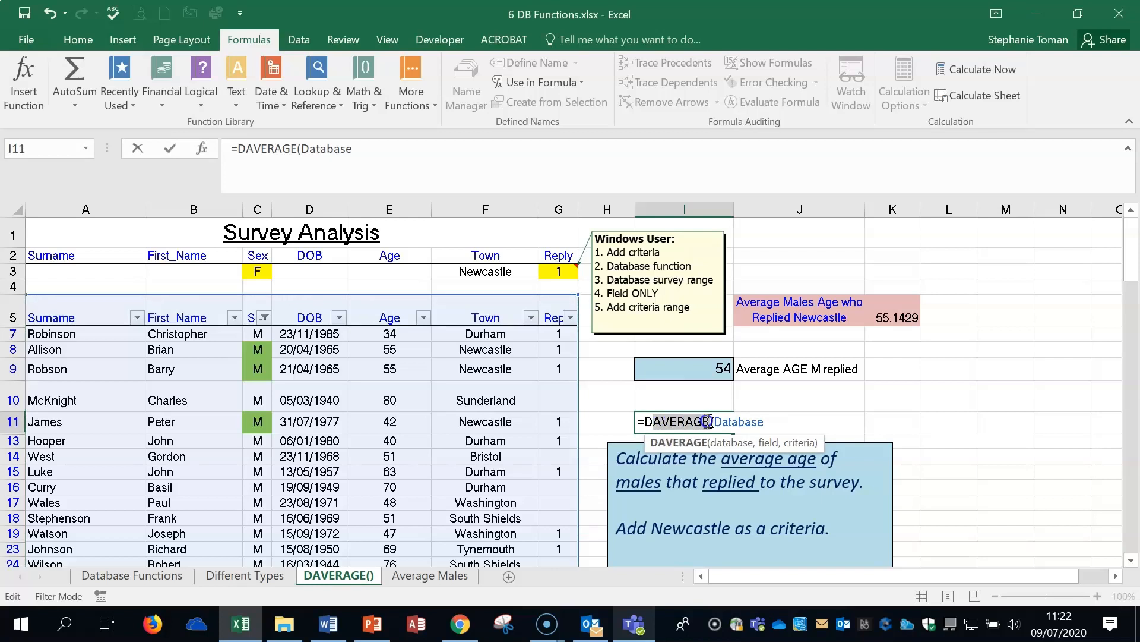
text(Dsum)
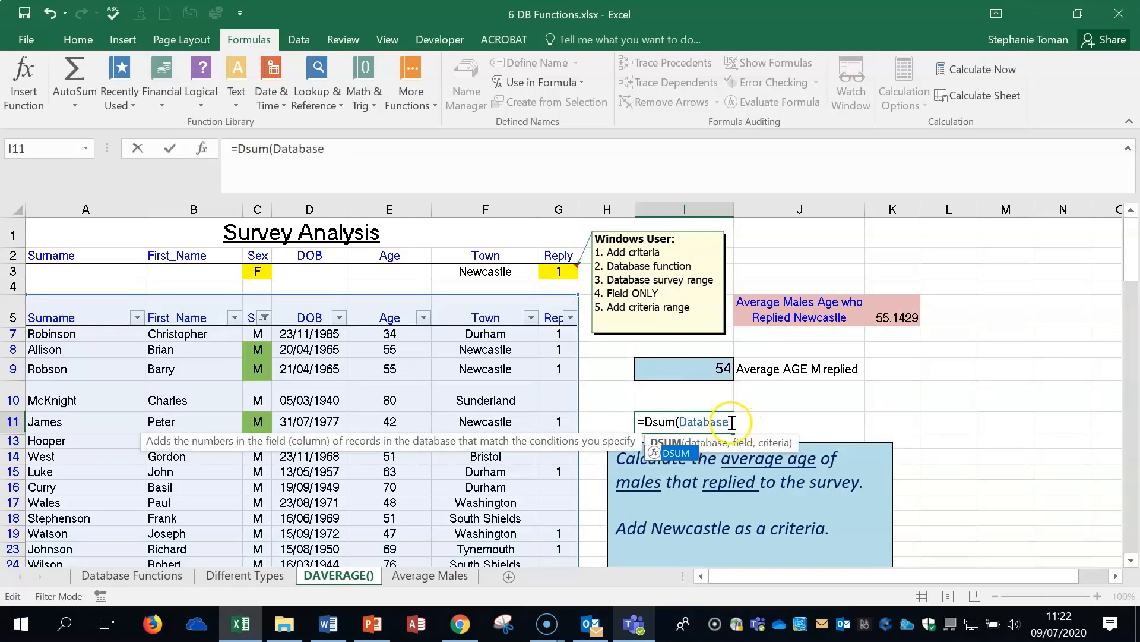
click(730, 421)
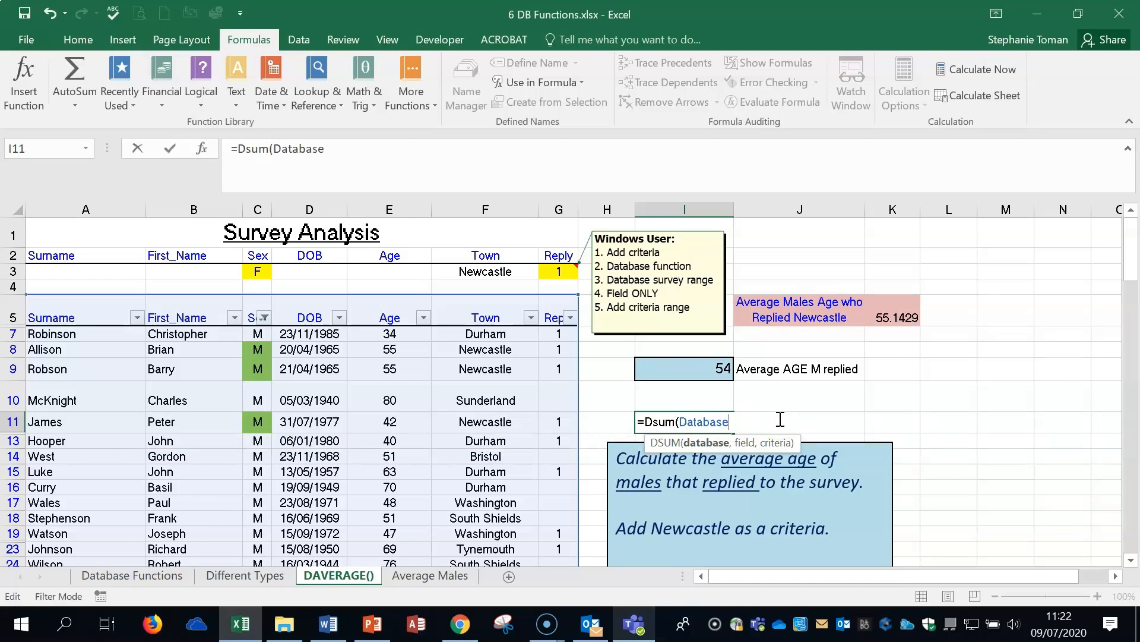
text(,)
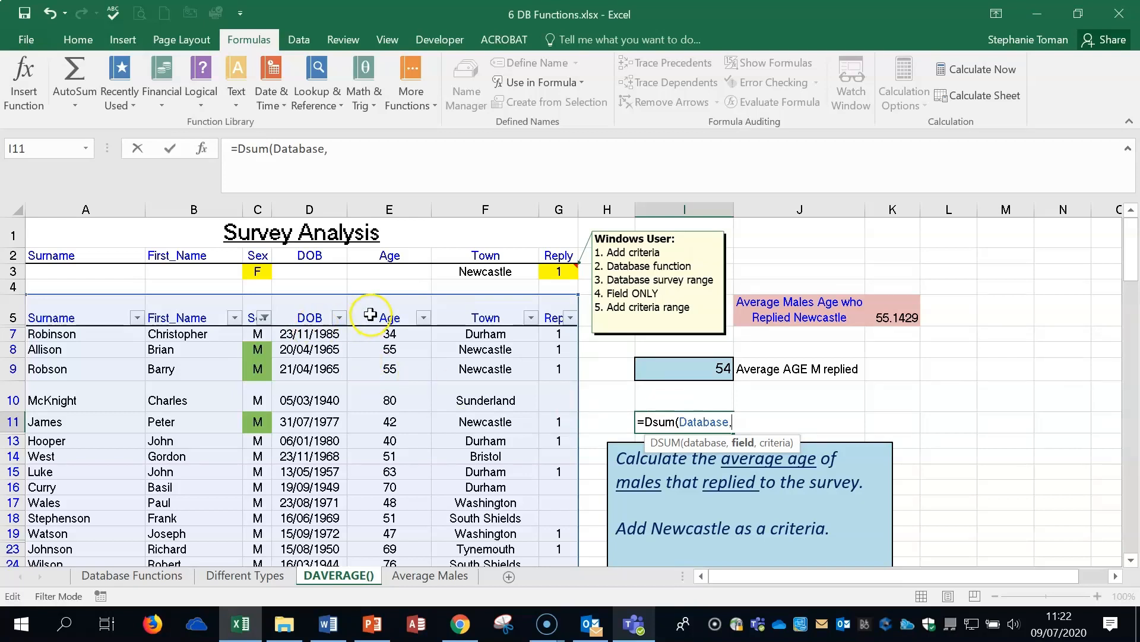
click(556, 307)
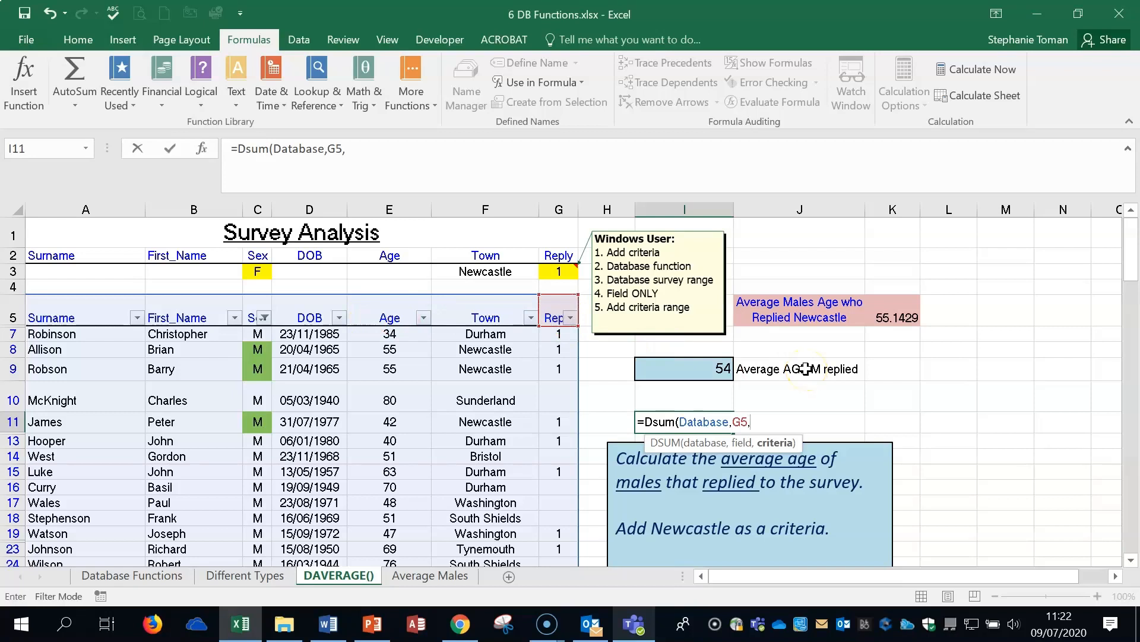
Complete the DSUM formula in I11 with A2:G3 as the criteria range.
click(48, 260)
drag(47, 260, 561, 272)
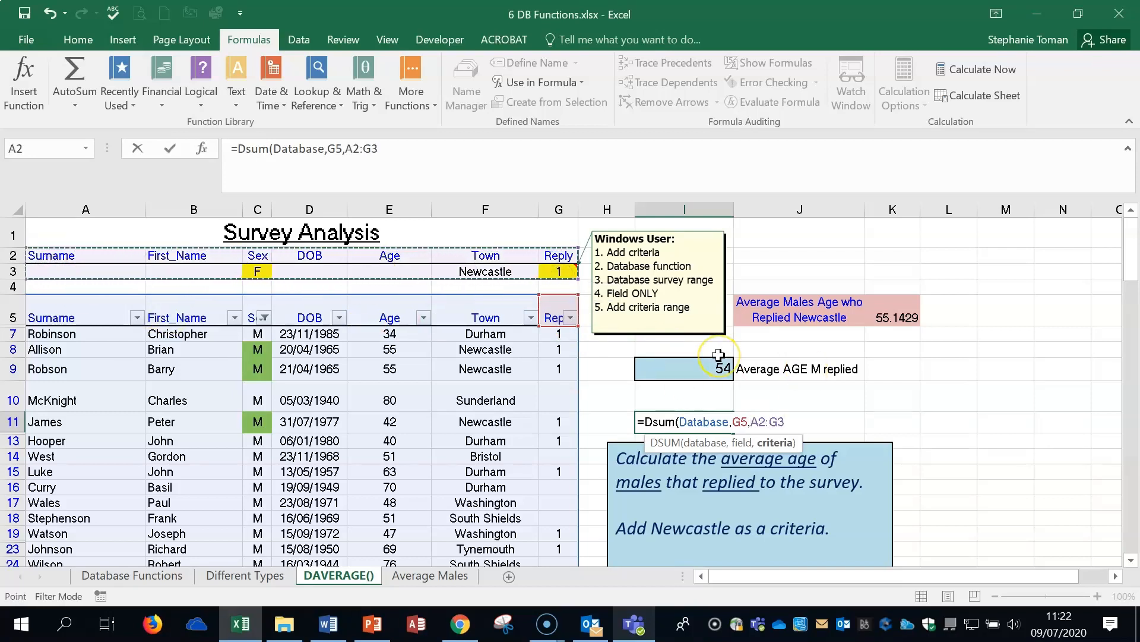
text(,)
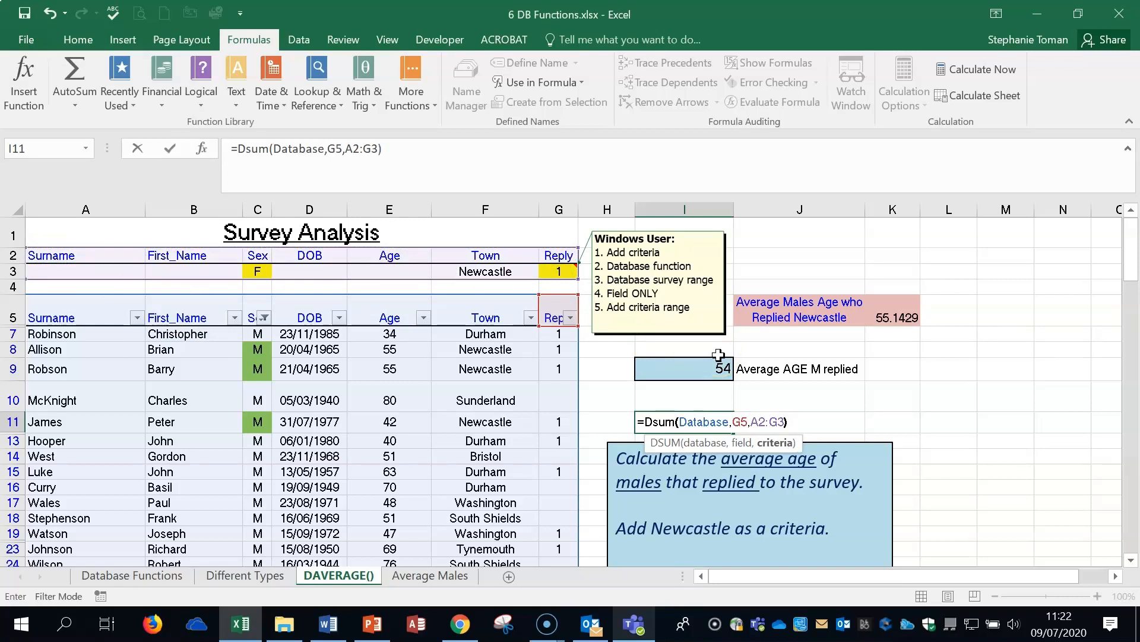
key(Return)
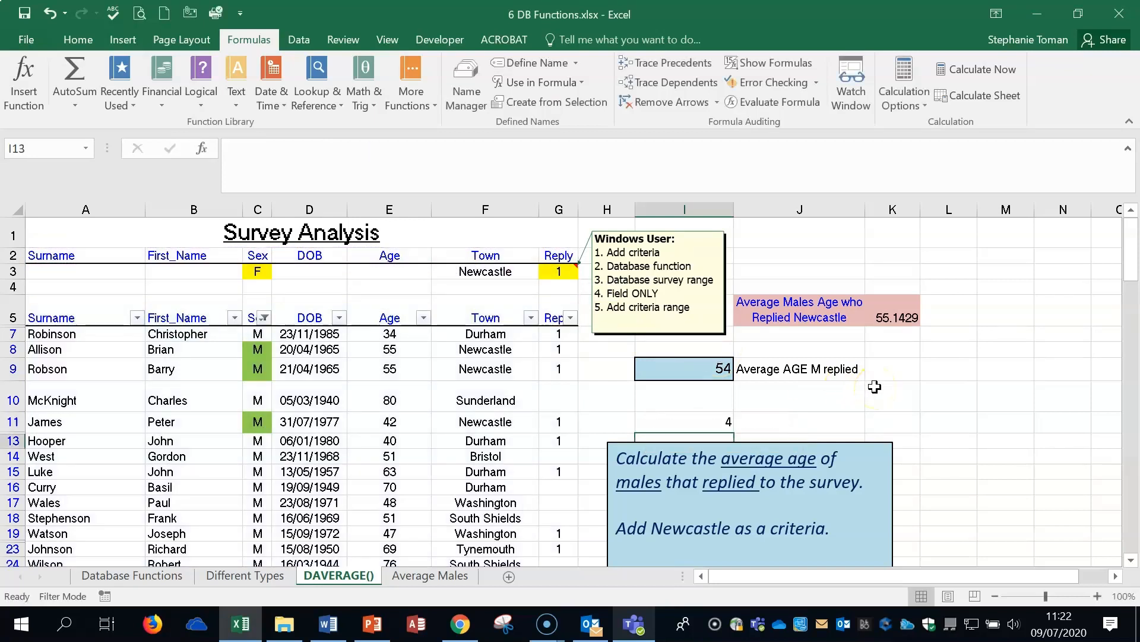
click(710, 421)
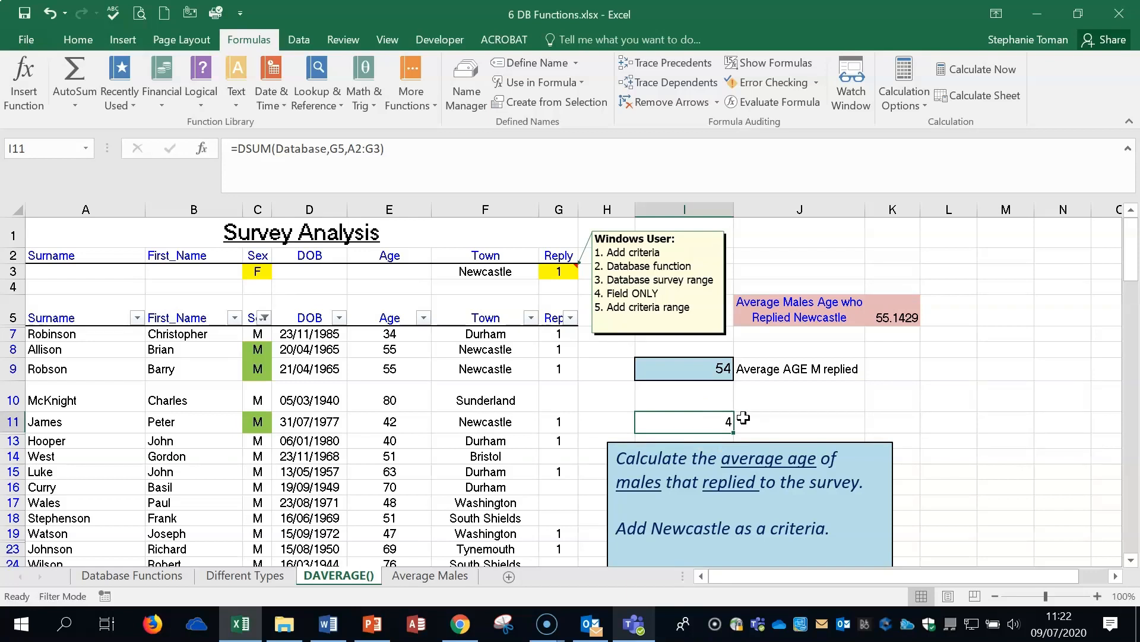
Replace the Town criterion in F3 with Durham copied from F7, and check the recalculated formulas in I9 and I11.
click(509, 272)
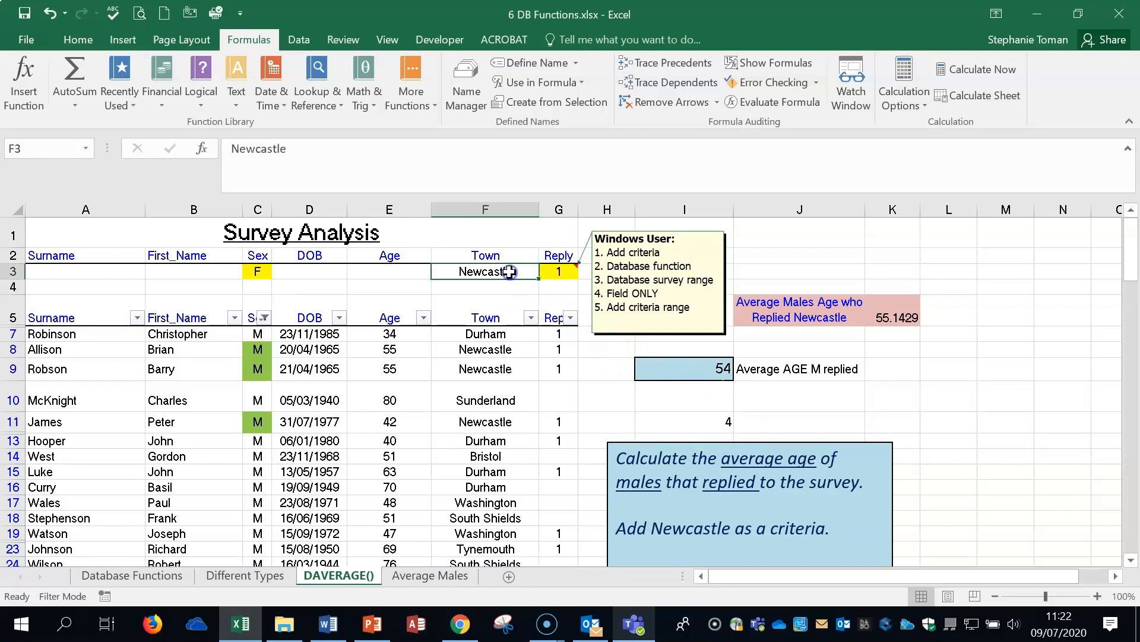
key(Delete)
click(504, 335)
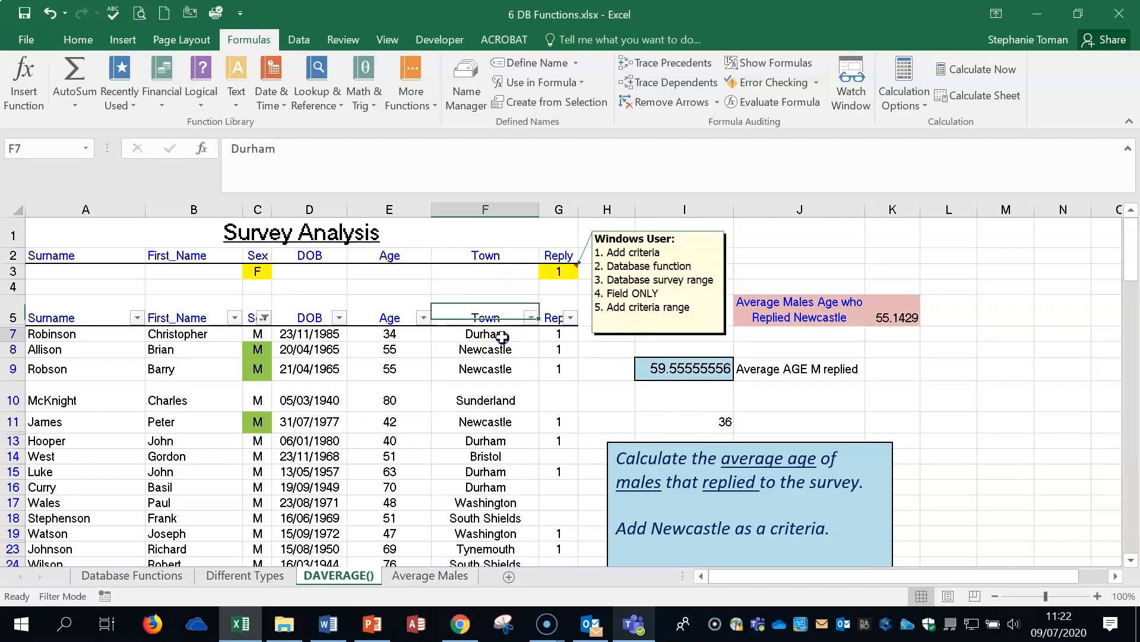
right_click(504, 336)
click(540, 259)
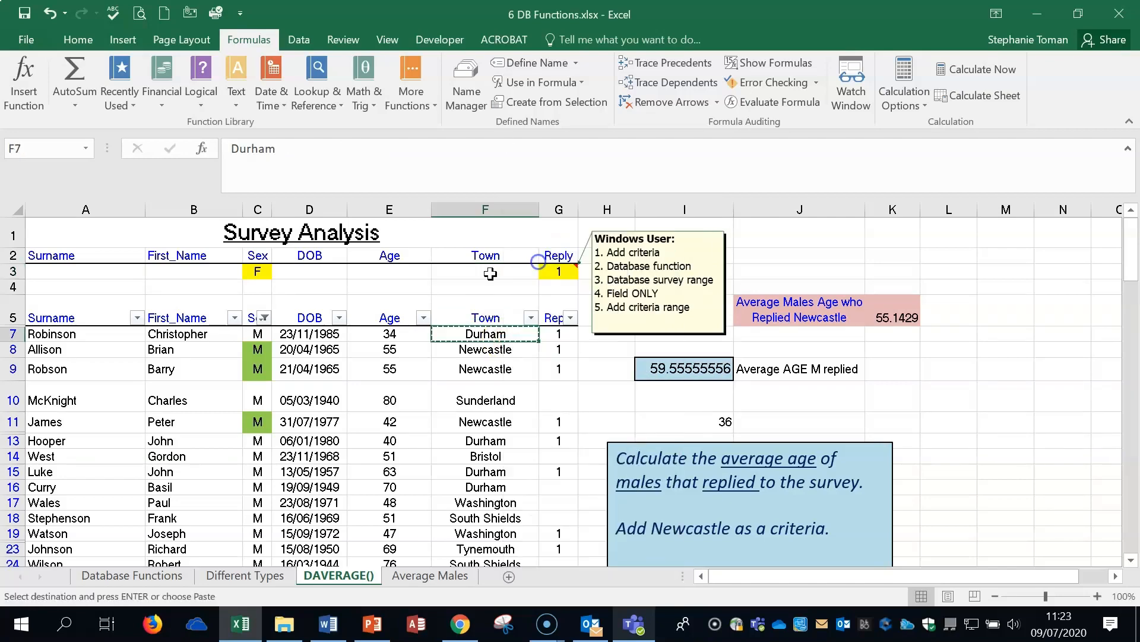
right_click(493, 275)
click(526, 304)
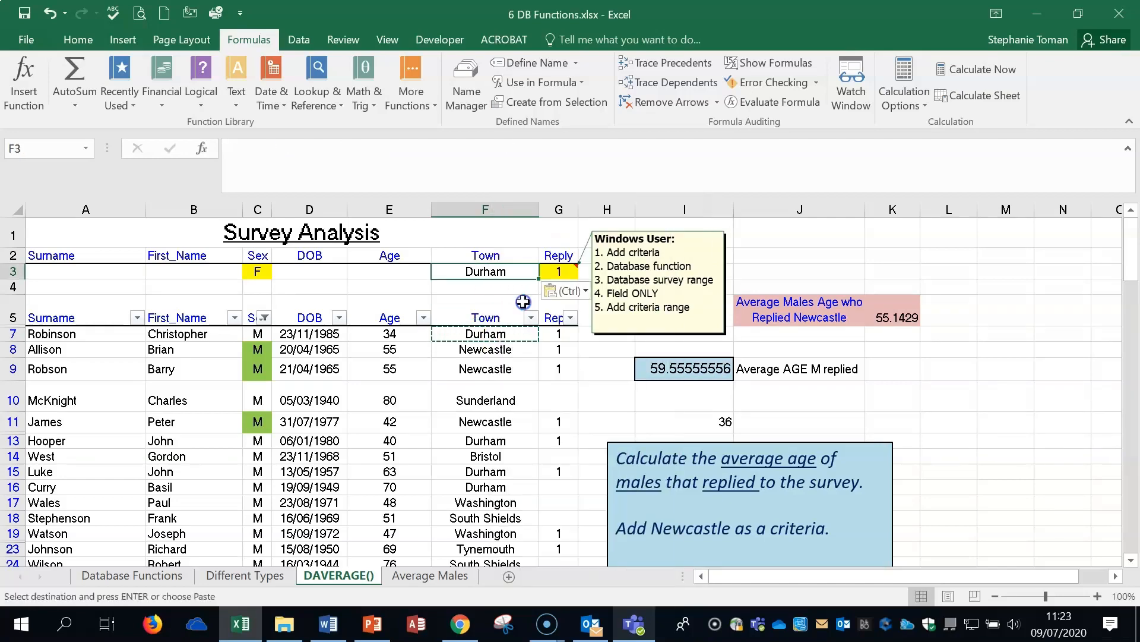
click(914, 404)
click(969, 411)
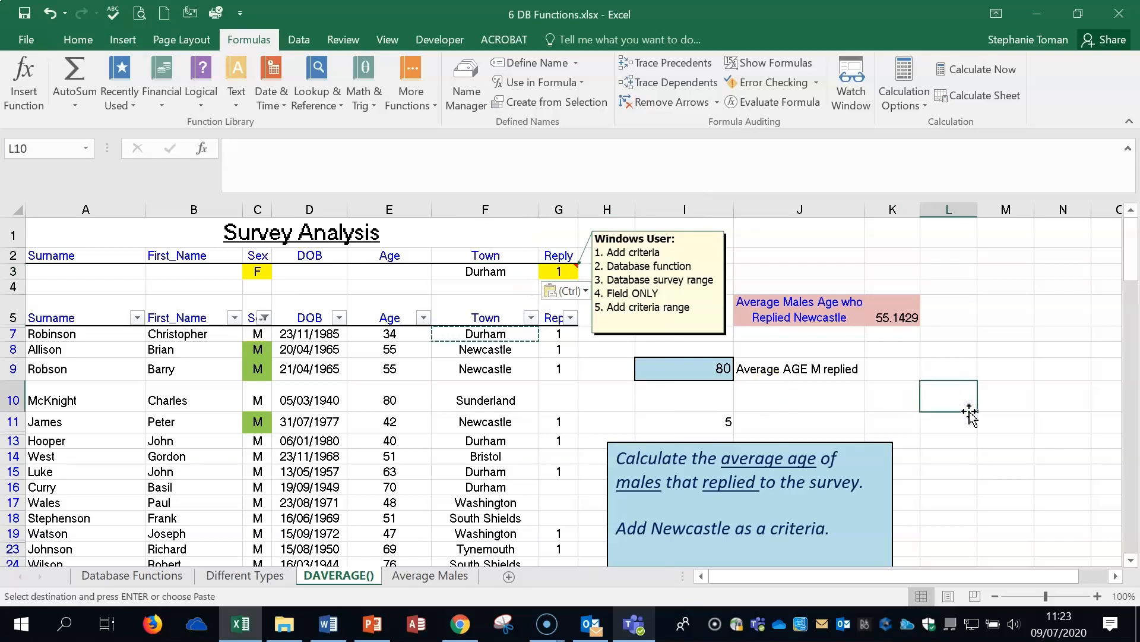
click(722, 368)
click(710, 422)
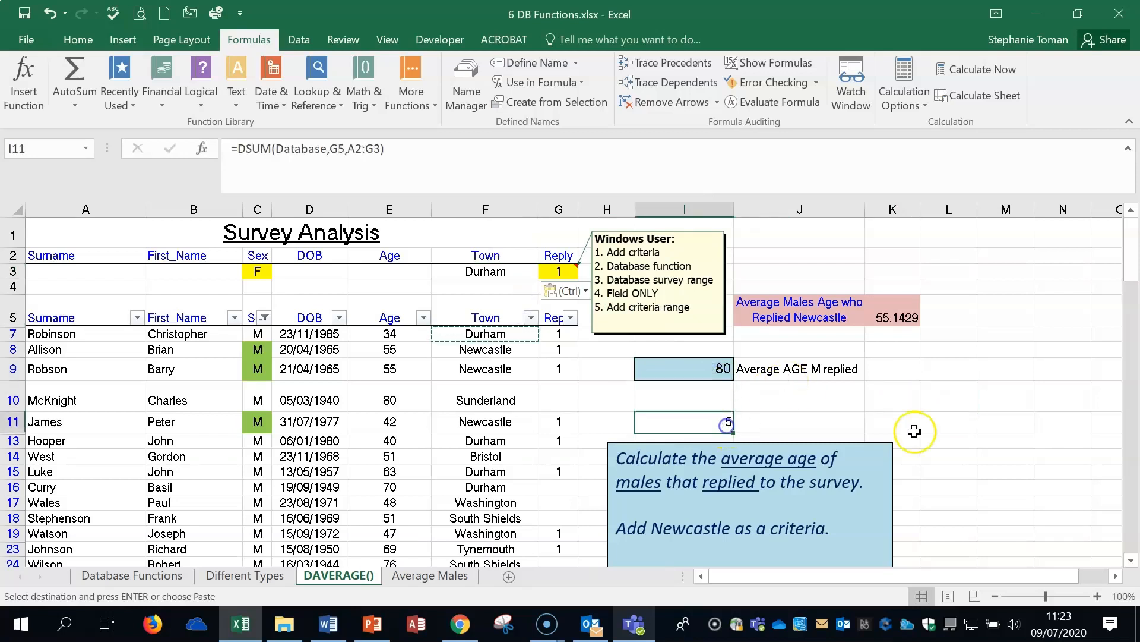
click(911, 423)
Examine the cell references of the AVERAGE check formula in I5 on the Average Males sheet.
click(417, 579)
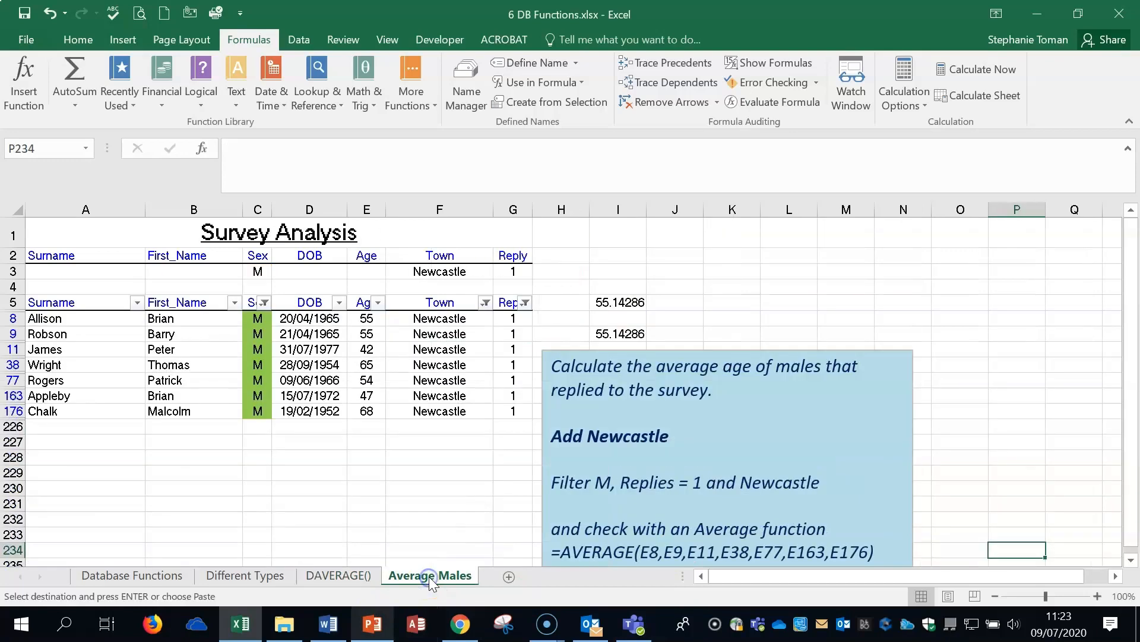
click(977, 361)
click(315, 443)
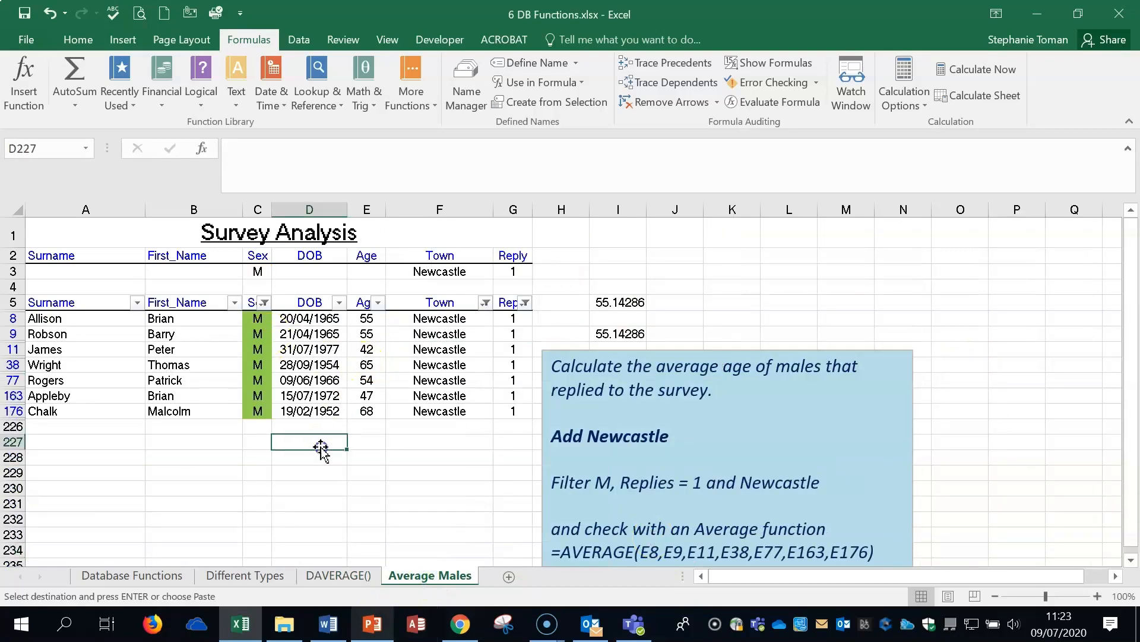
click(630, 302)
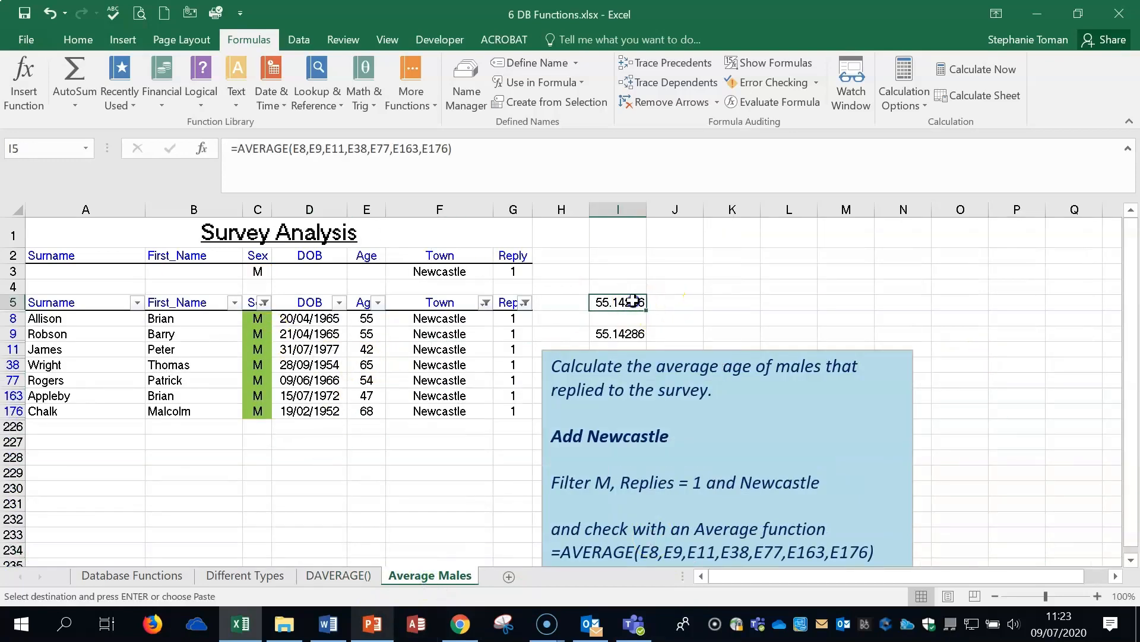
double_click(633, 302)
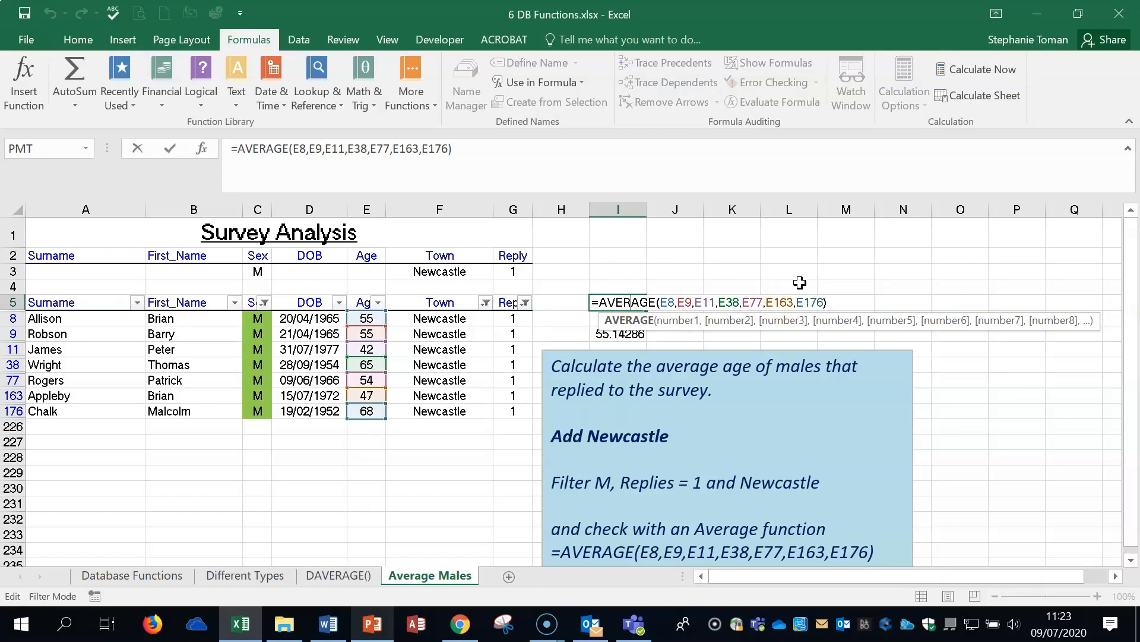
Review the overview of database functions on the Database Functions sheet.
click(332, 575)
click(100, 573)
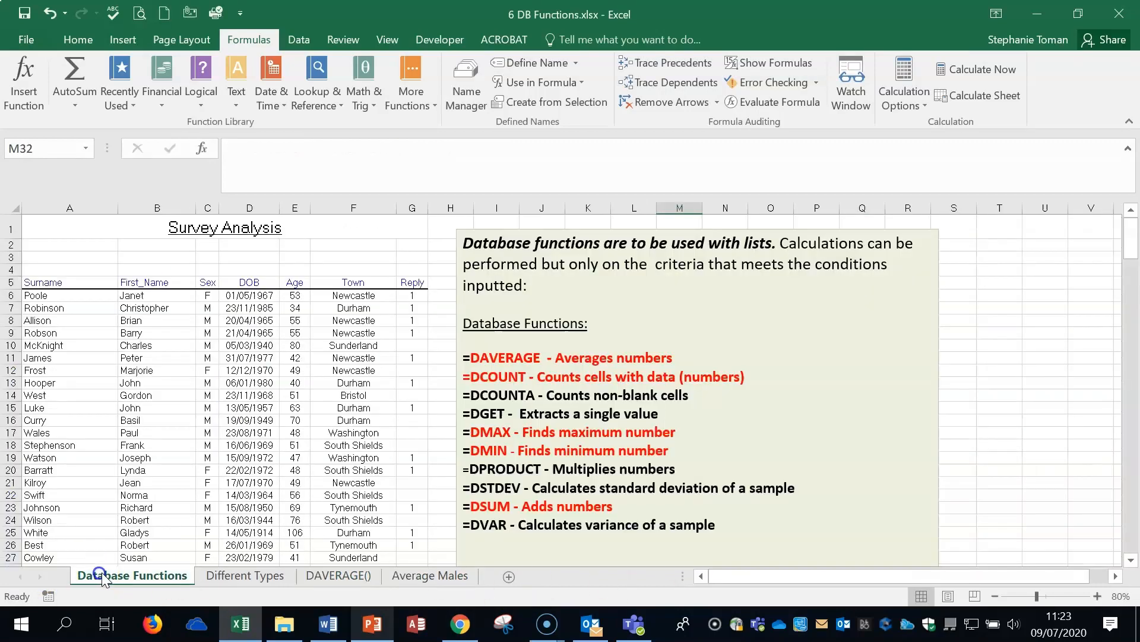
click(1028, 370)
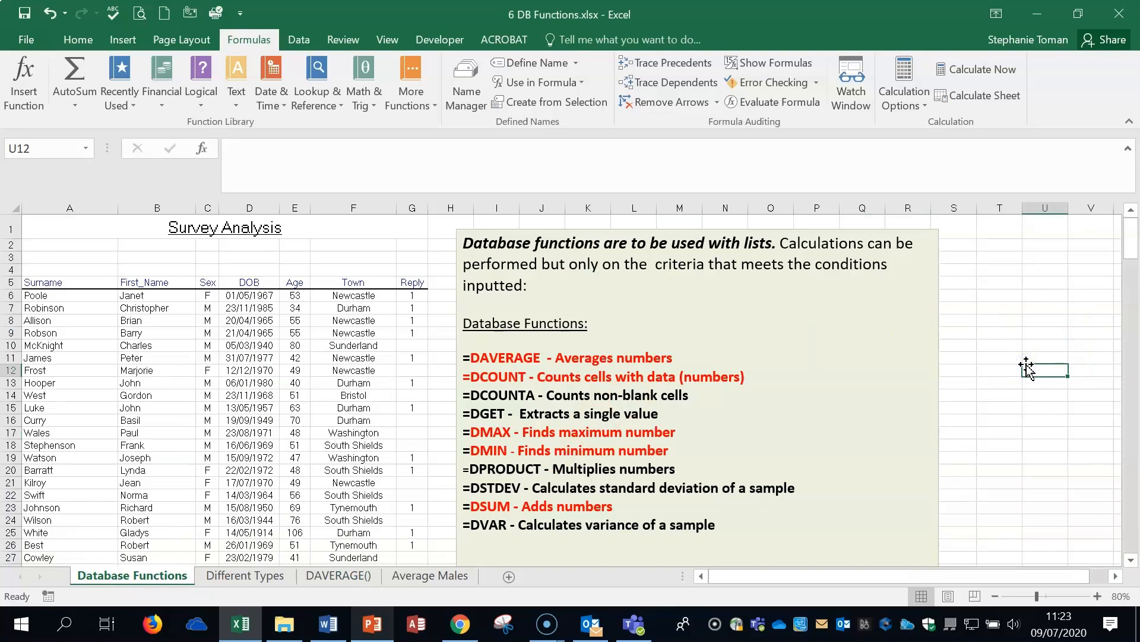
Close 6 DB Functions.xlsx without saving its changes and open 7 Nested Functions.xlsx.
click(1119, 13)
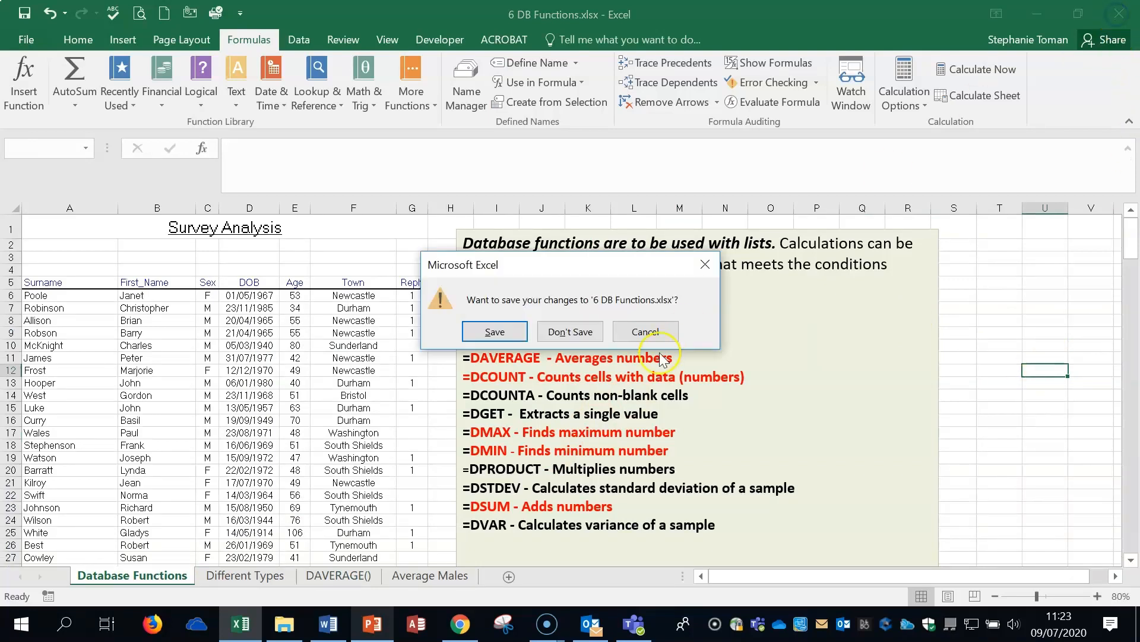
click(570, 331)
double_click(512, 411)
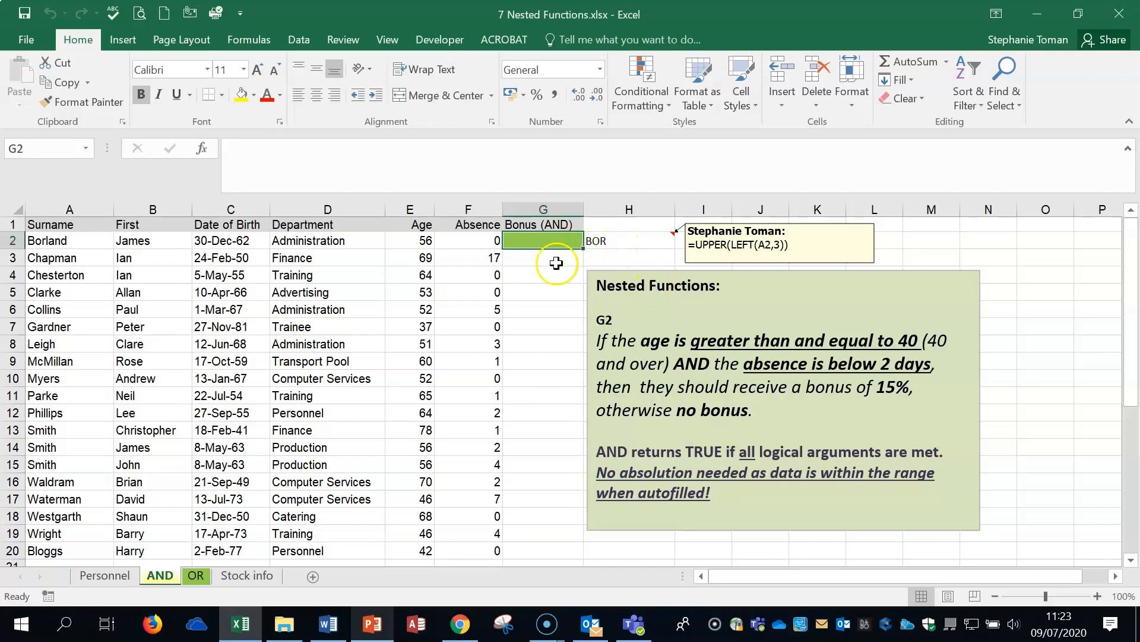
Examine the Age, Absence and Bonus cells in row 2 and the nested UPPER and LEFT formula in H2.
click(416, 241)
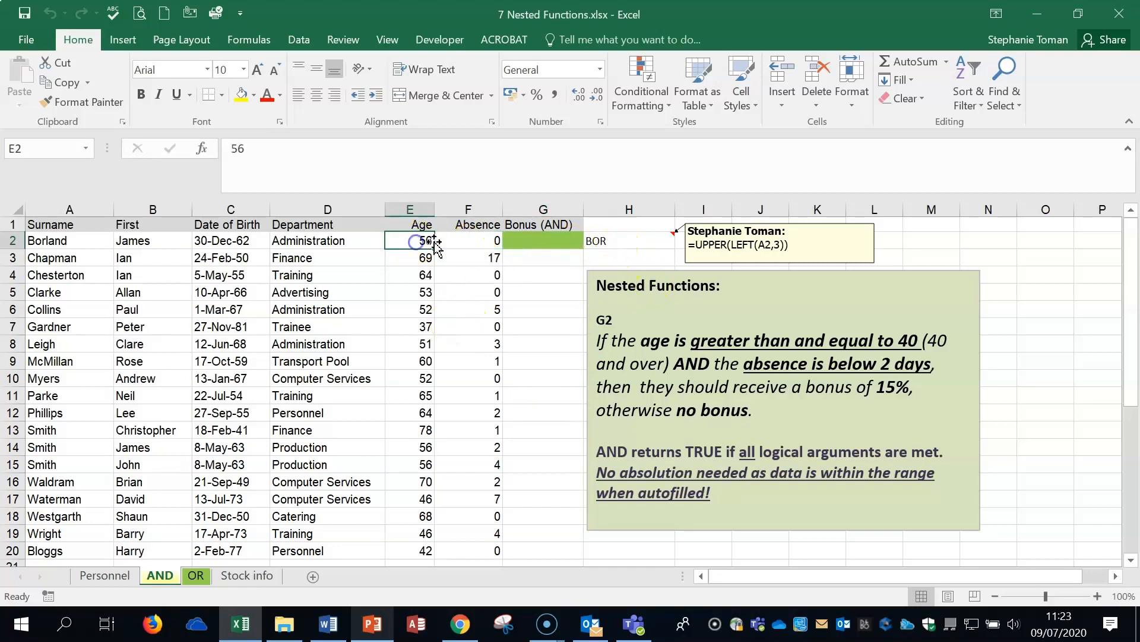
click(469, 241)
click(534, 241)
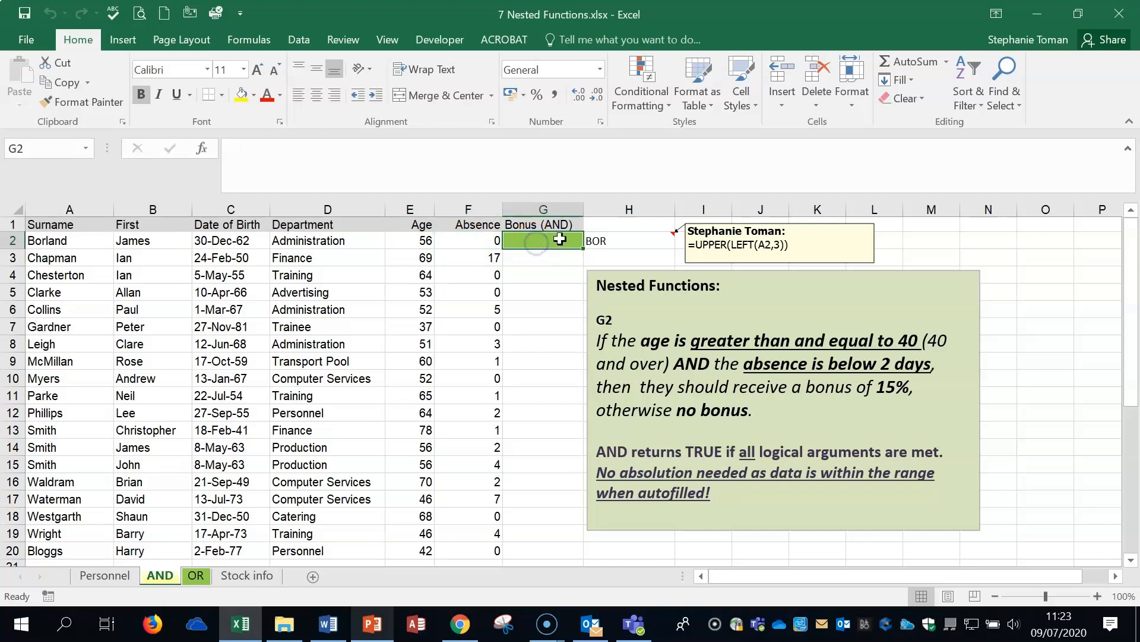
click(634, 240)
double_click(636, 240)
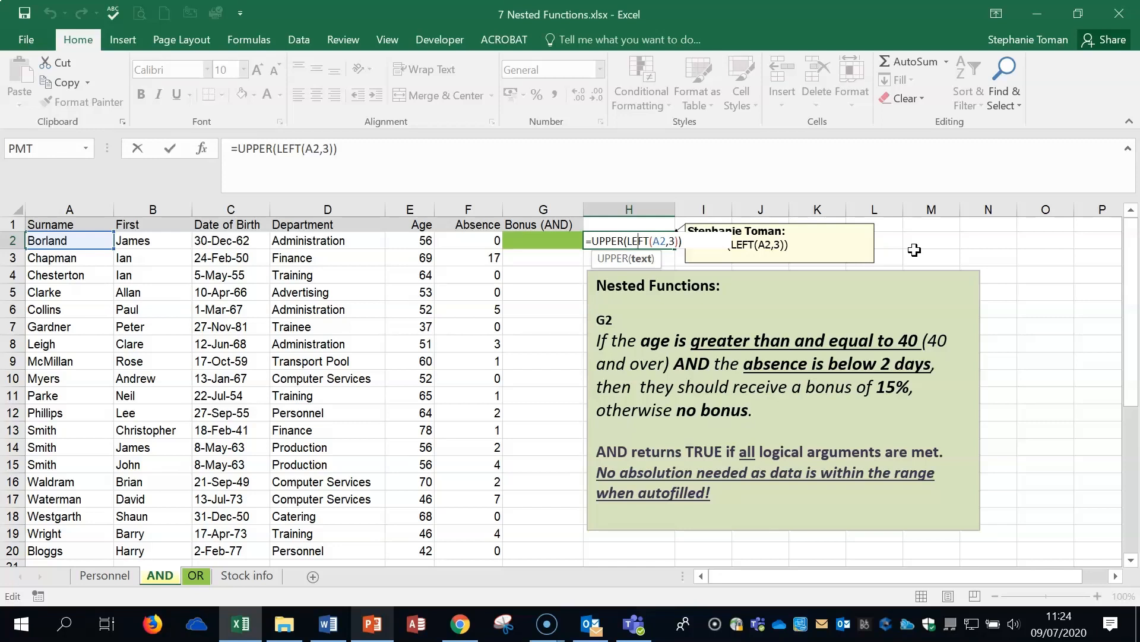
key(ctrl+Return)
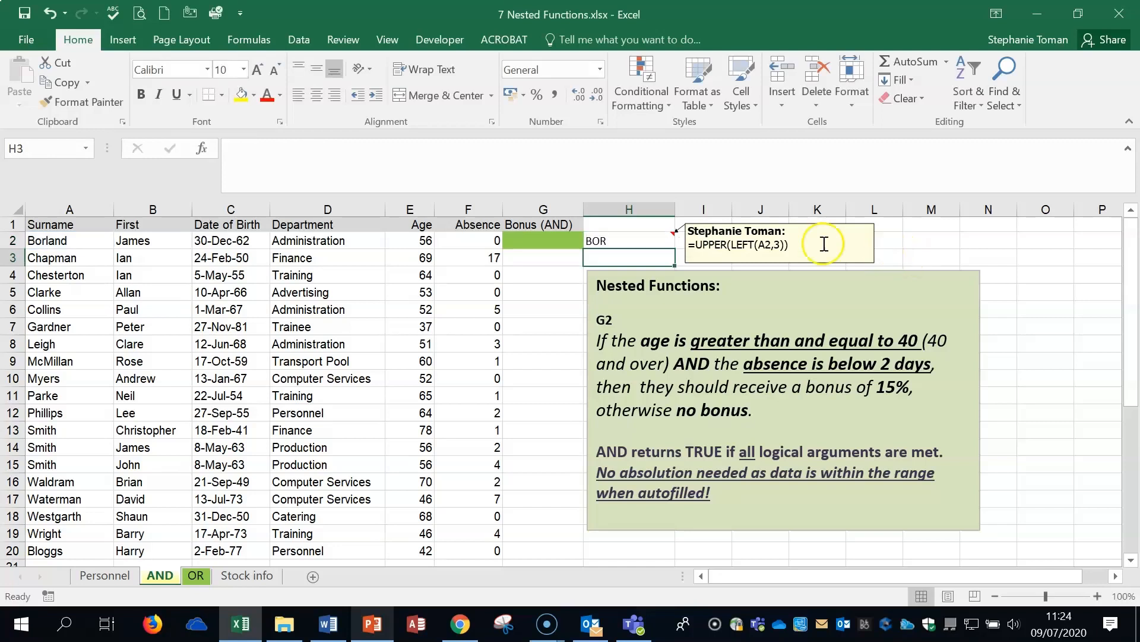
click(48, 241)
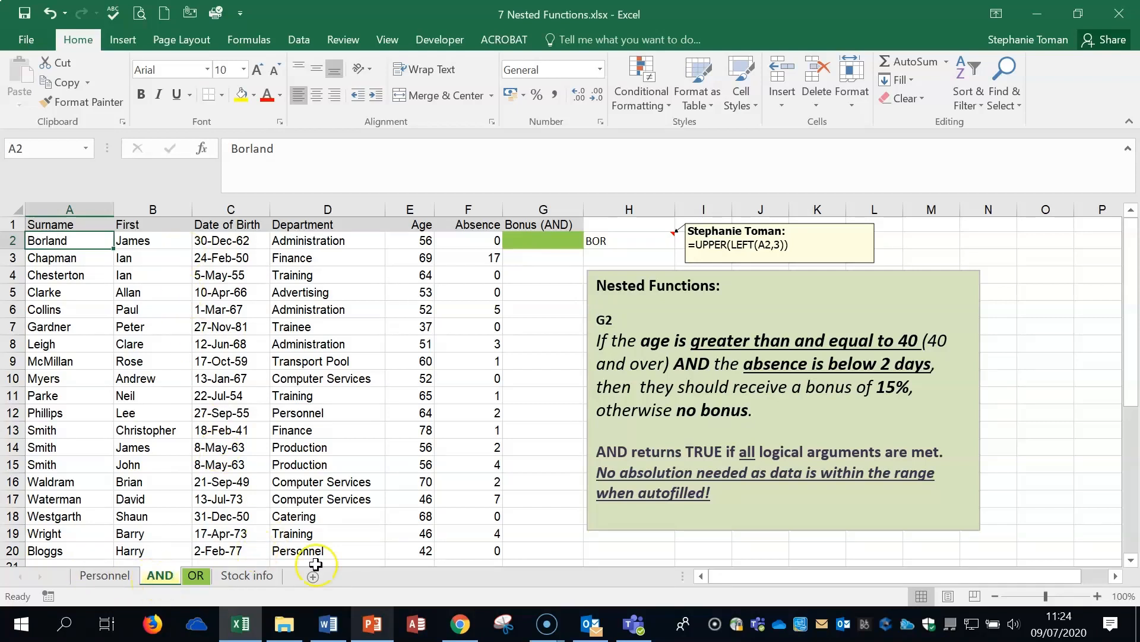
Start an IF formula in Bonus cell G2 using its function arguments, and open a nested AND function in the logical test.
click(537, 241)
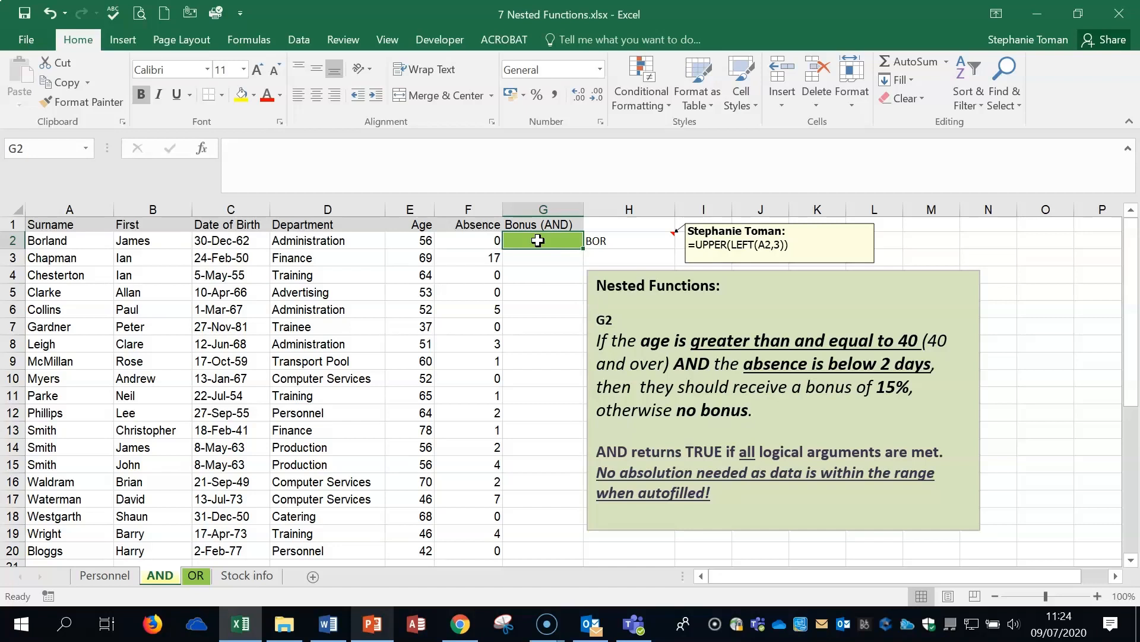
text(=if)
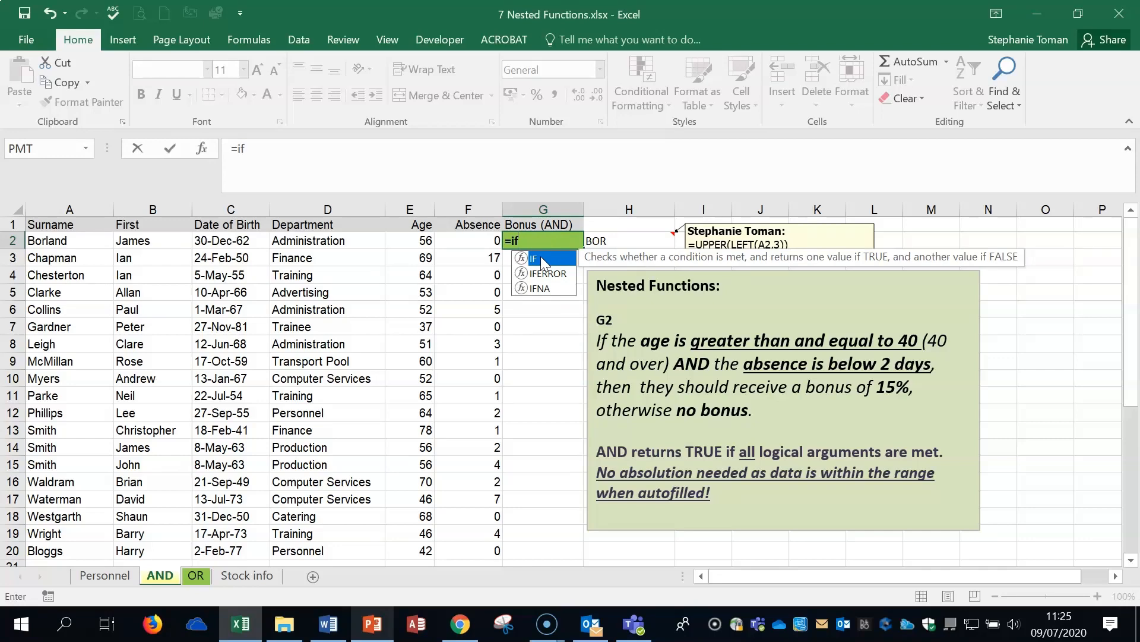
double_click(543, 261)
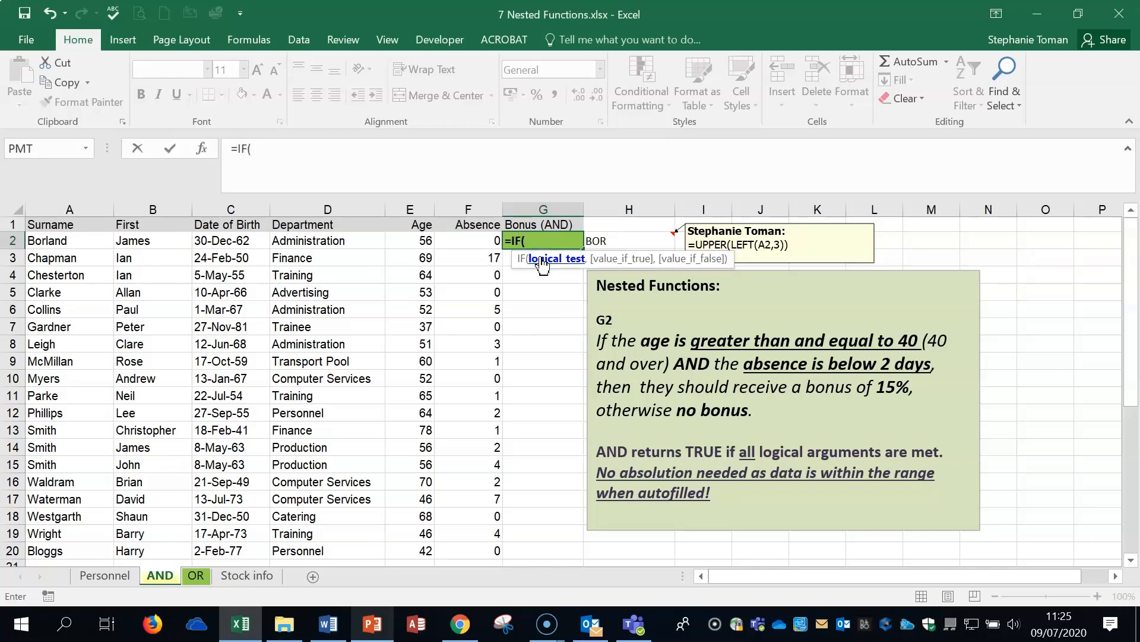
click(202, 148)
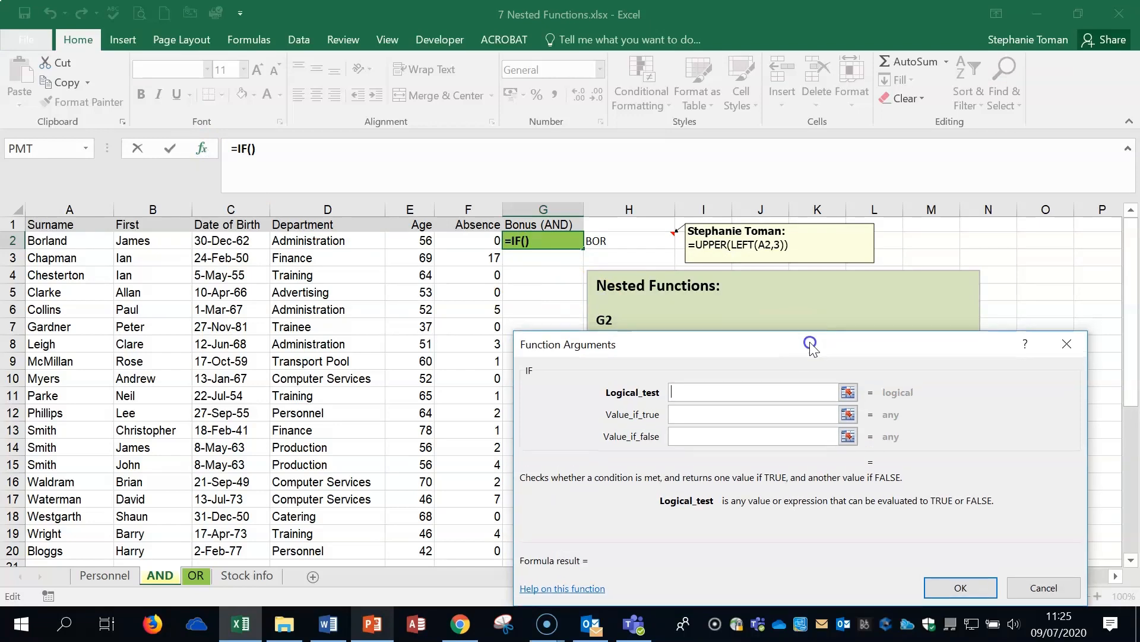
drag(810, 339, 883, 49)
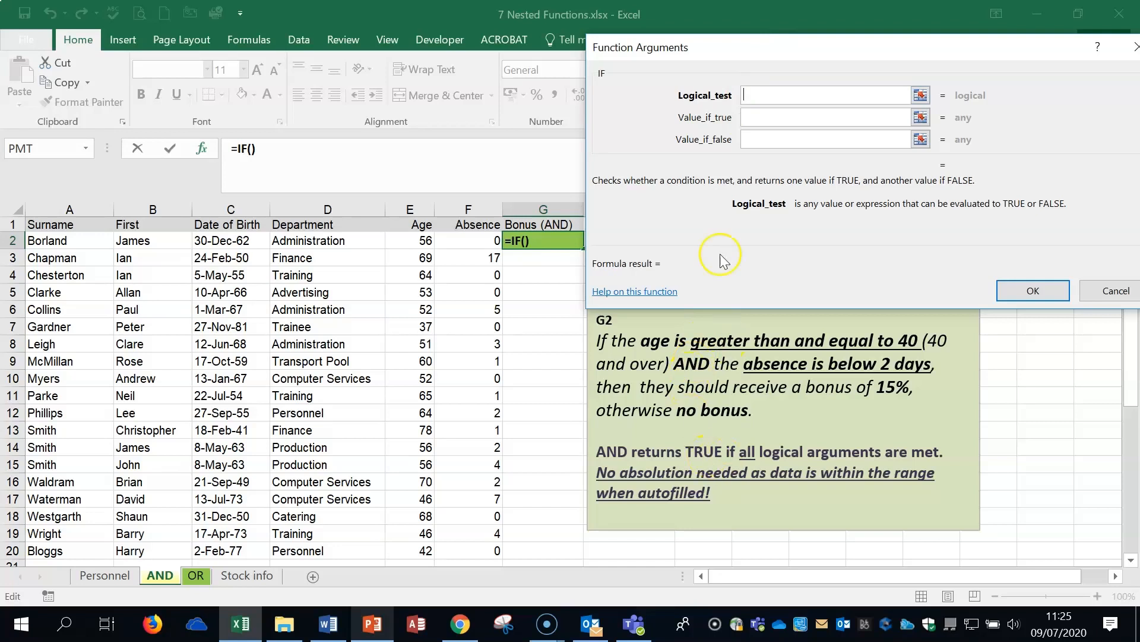
text(A)
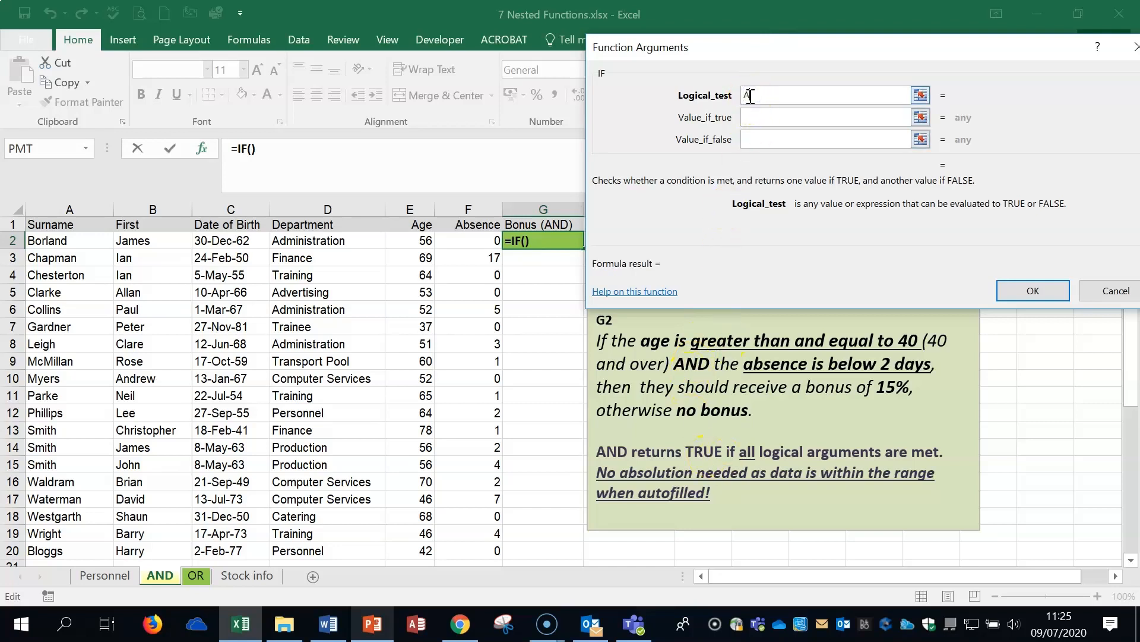
text(ND()
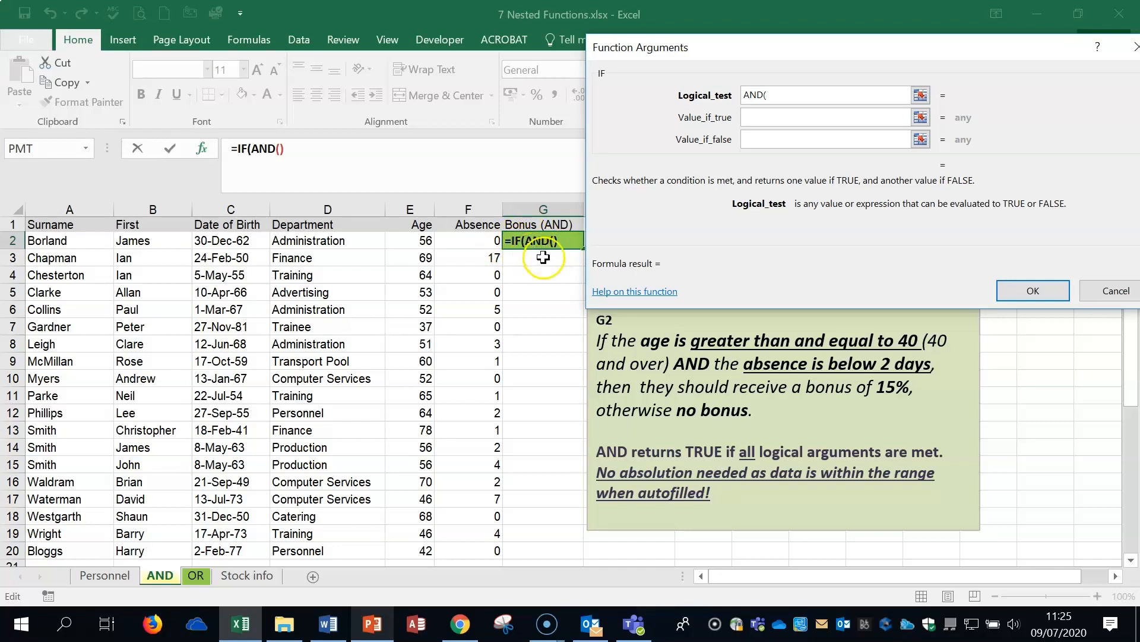
Complete the AND logical test with the conditions E2>=40 for age and F2<2 for absence.
click(773, 95)
click(421, 240)
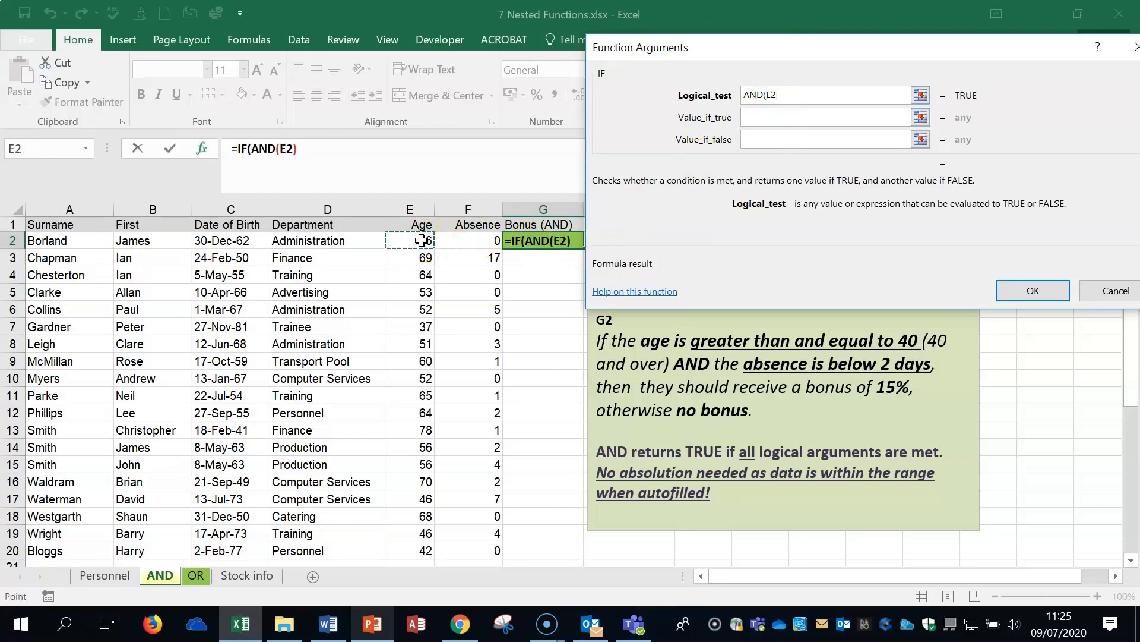
click(791, 95)
text(>=4)
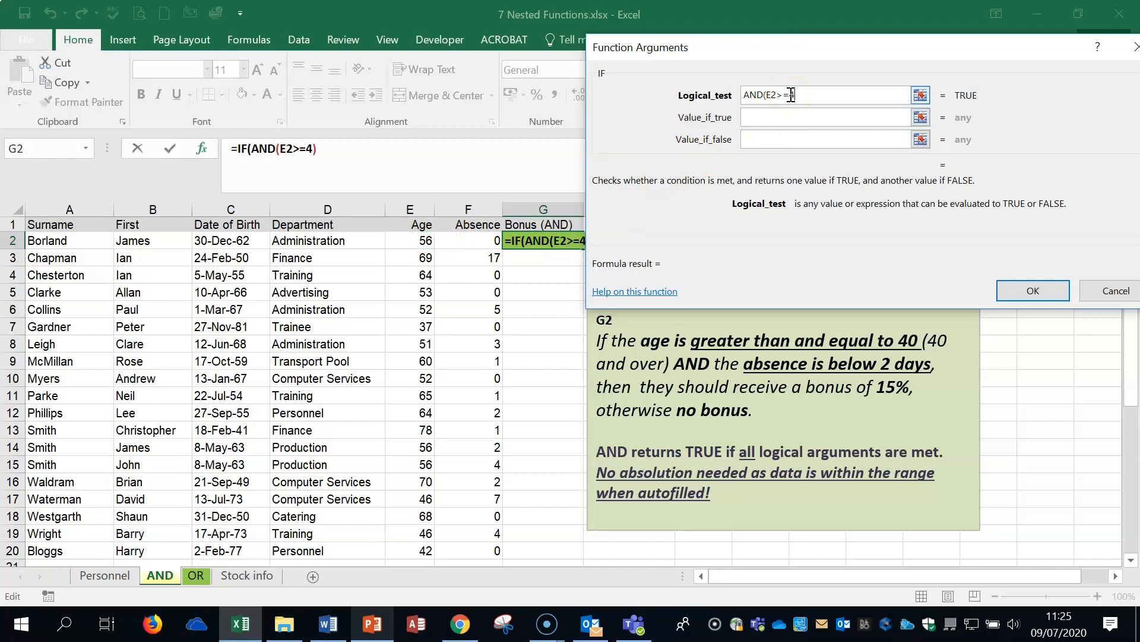
text(0,)
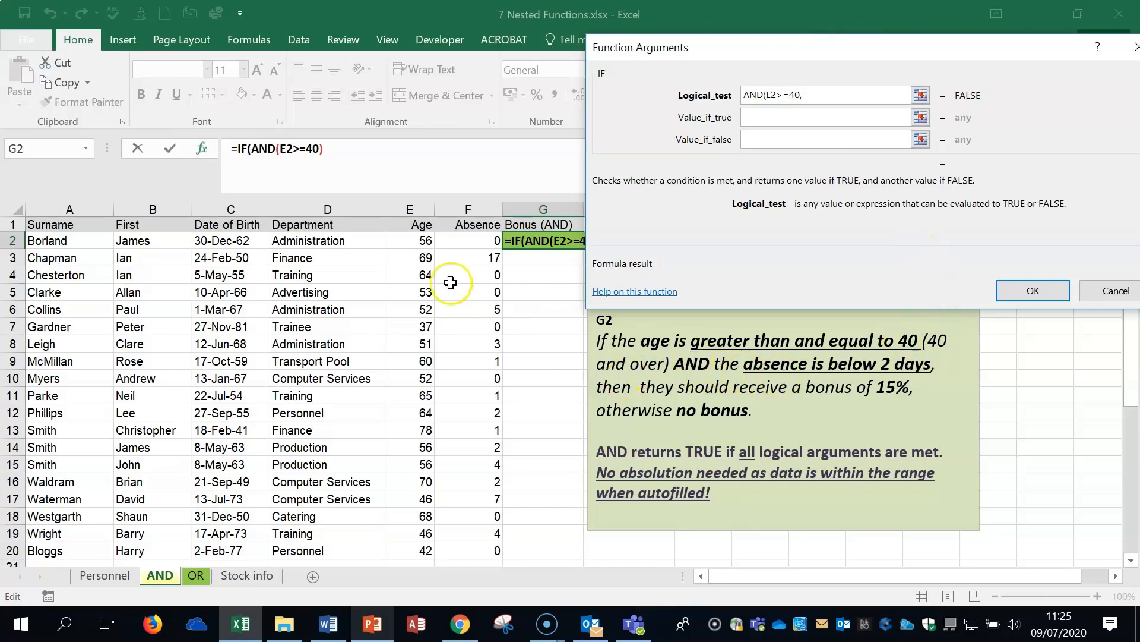
click(475, 239)
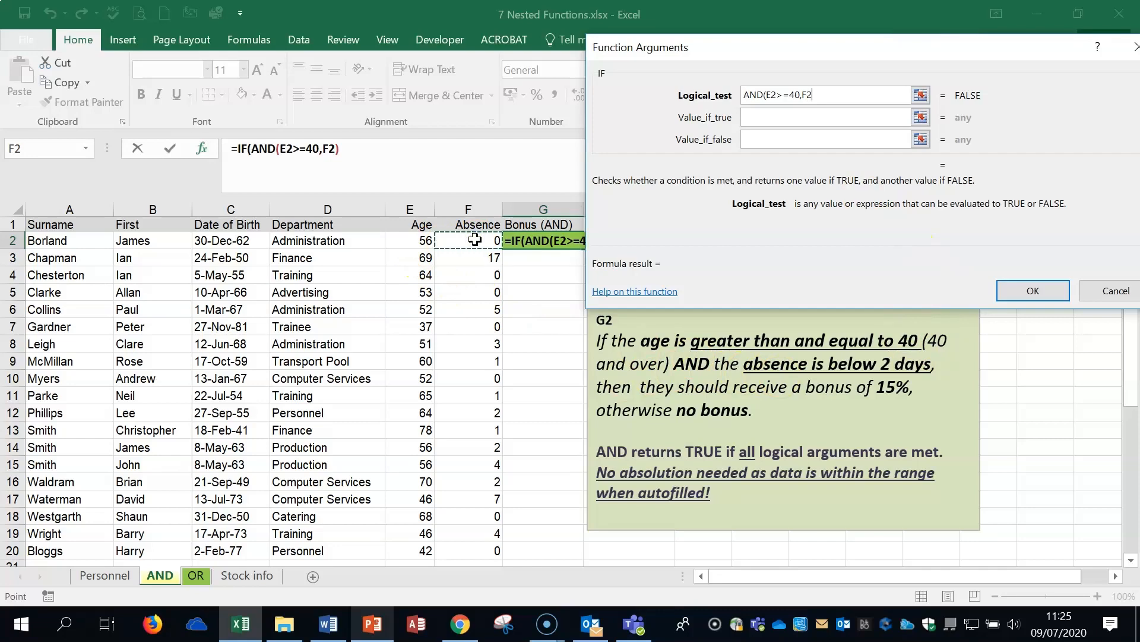
text(<)
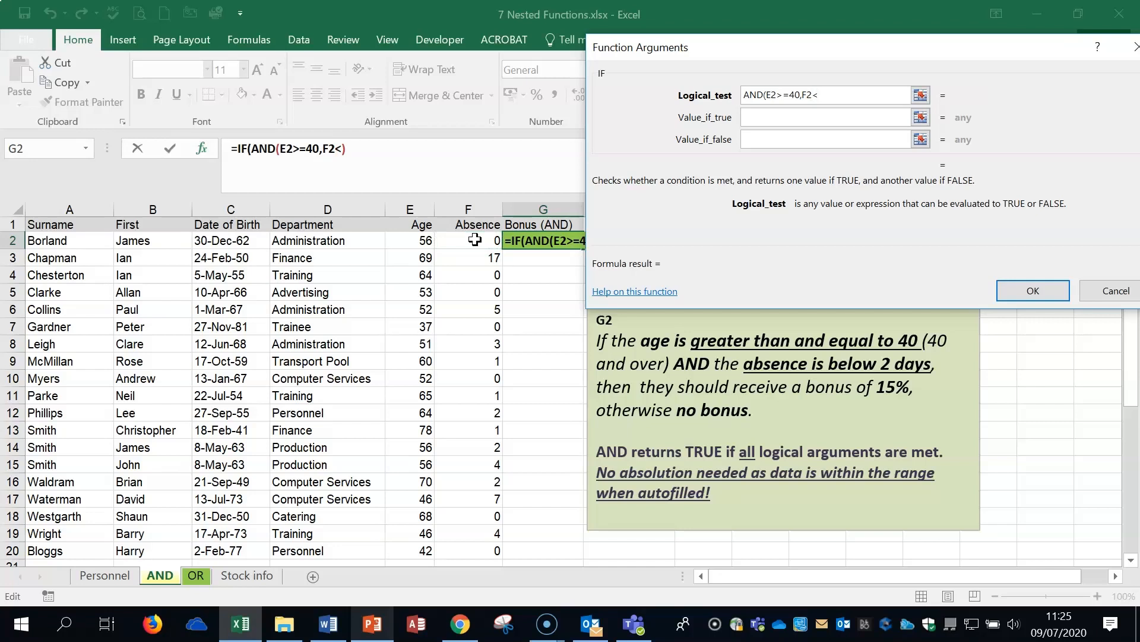
text(2))
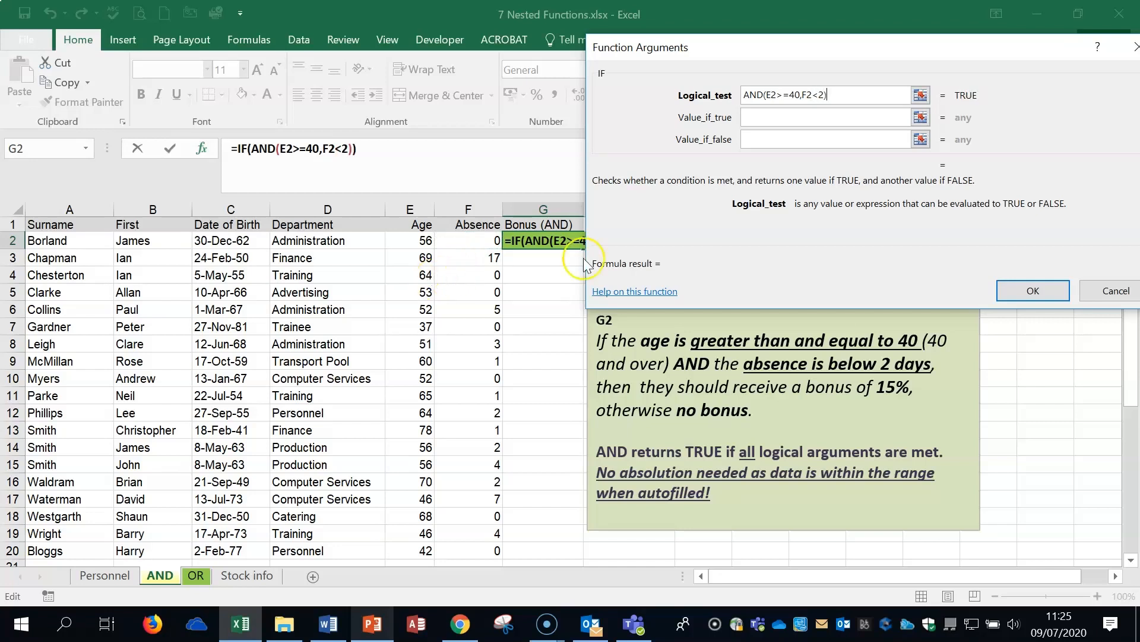
Set the IF function's value if true to 15 and its value if false to 0.
click(753, 115)
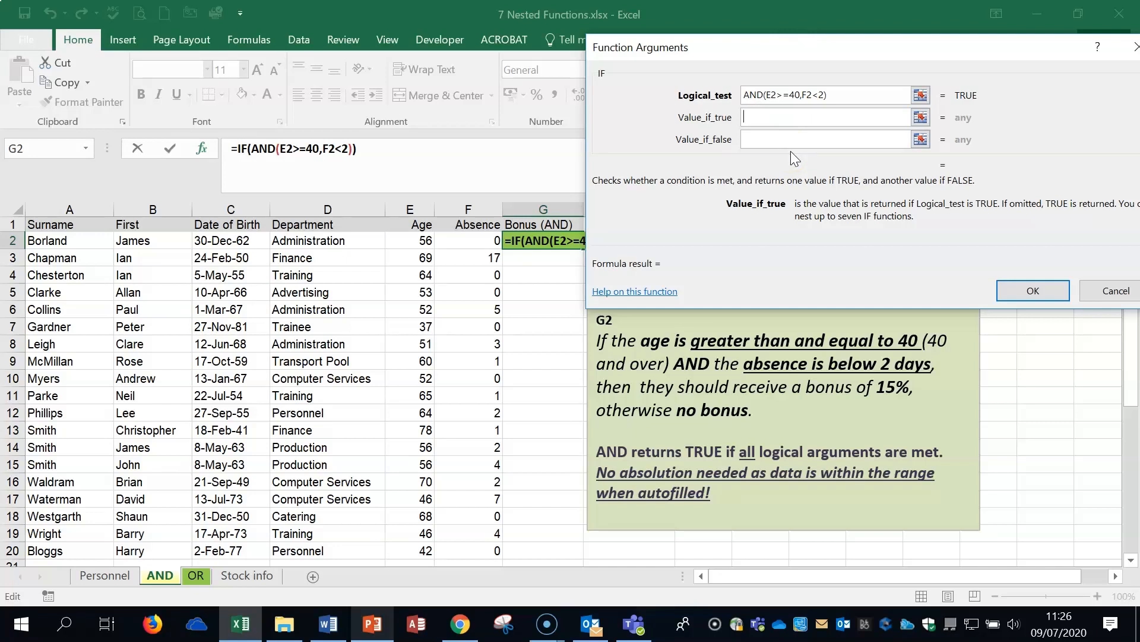
text(15)
click(761, 138)
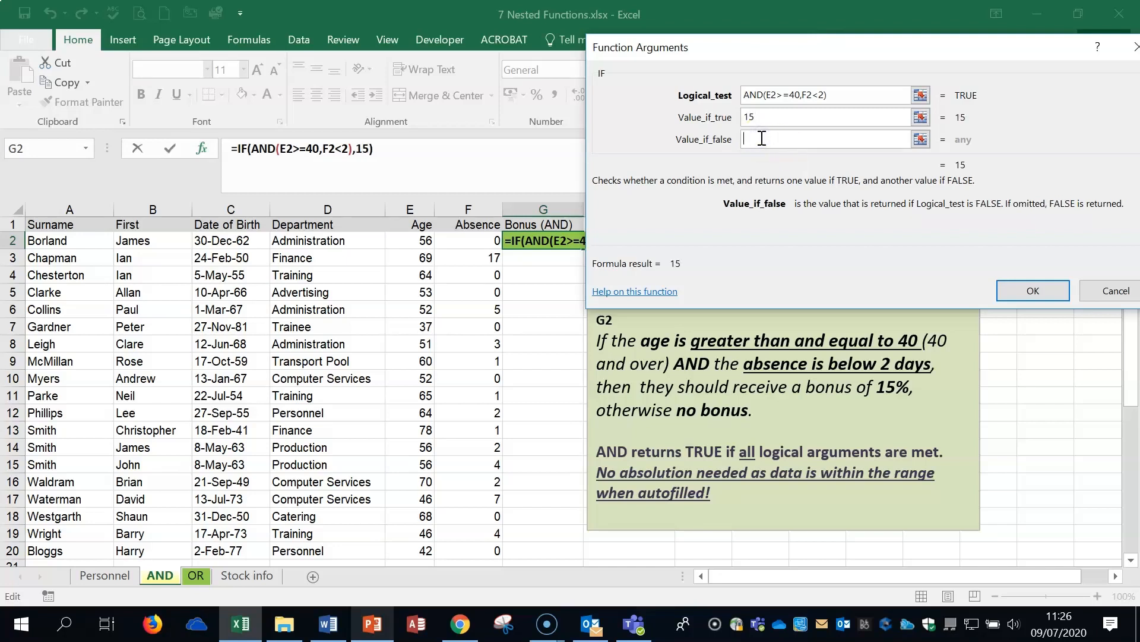
text(0)
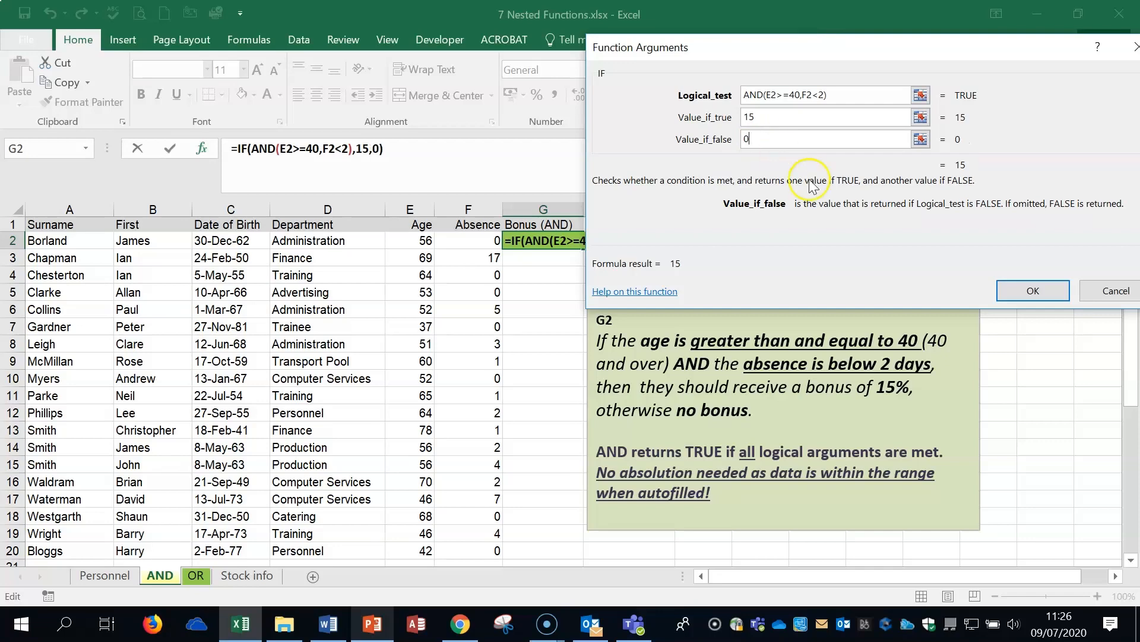
Confirm the IF and AND formula in G2, fill it down the Bonus (AND) column to row 20, and check the copy in G3.
click(1032, 289)
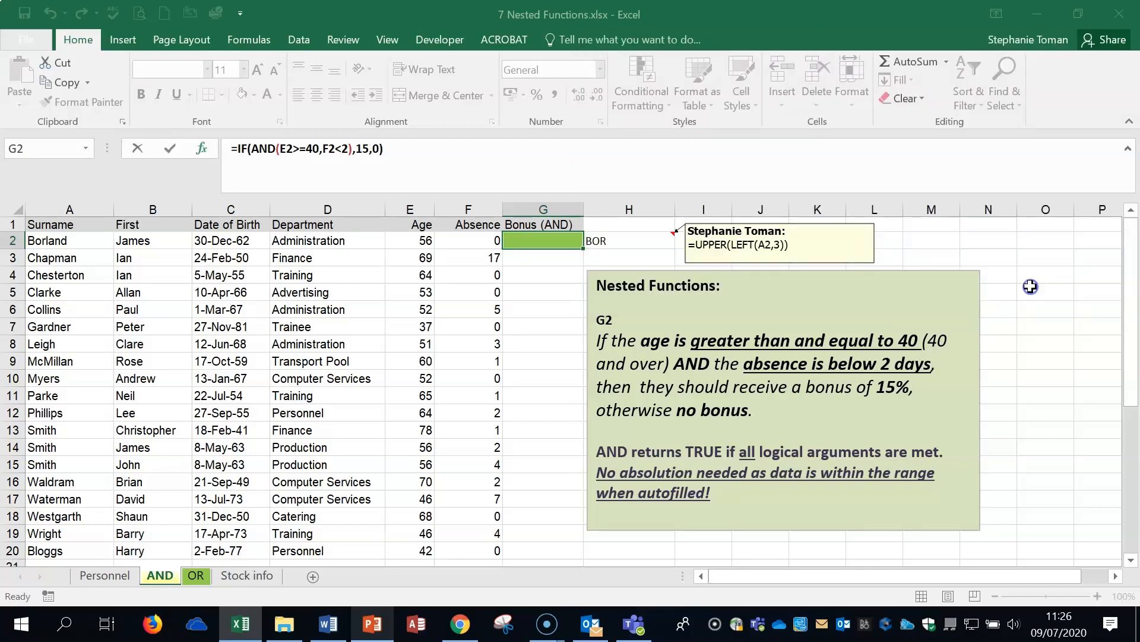
double_click(582, 248)
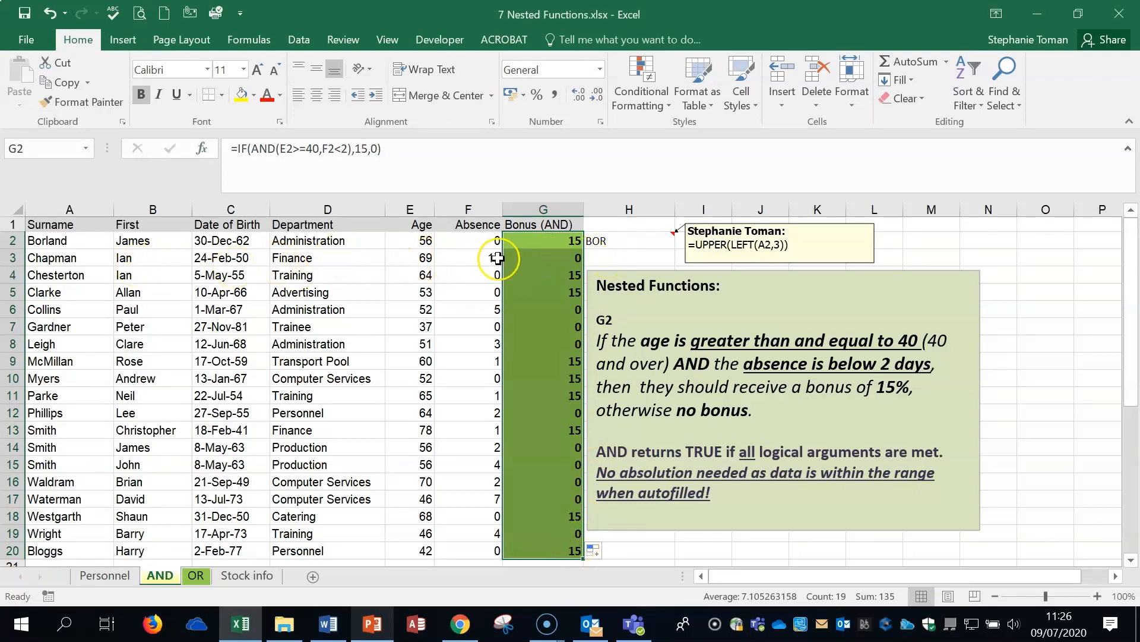
click(564, 258)
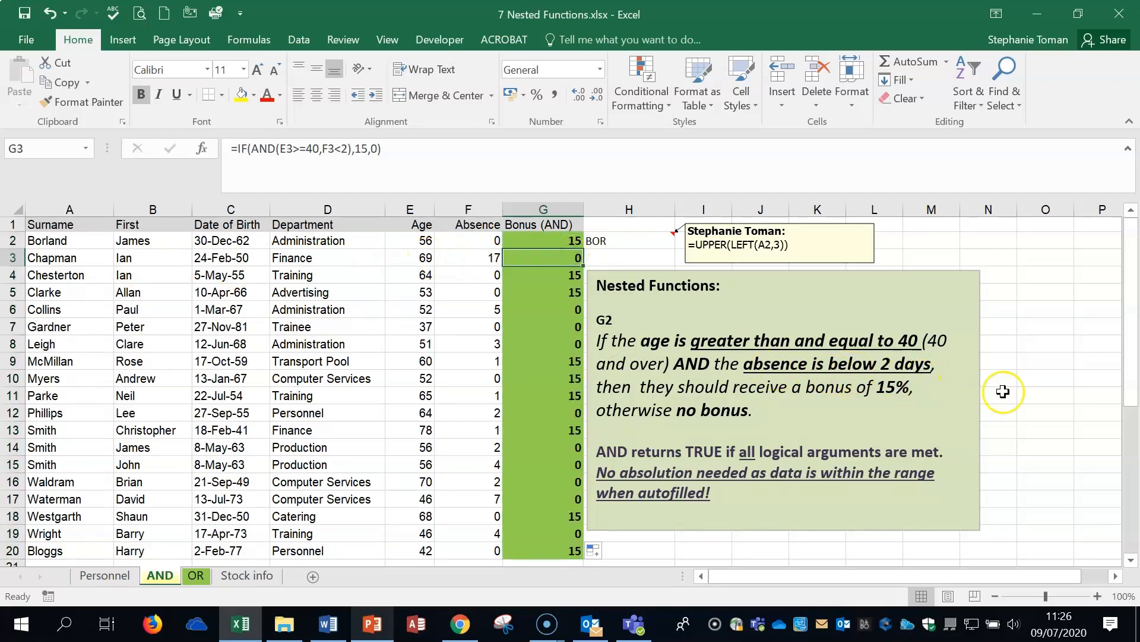
click(1022, 397)
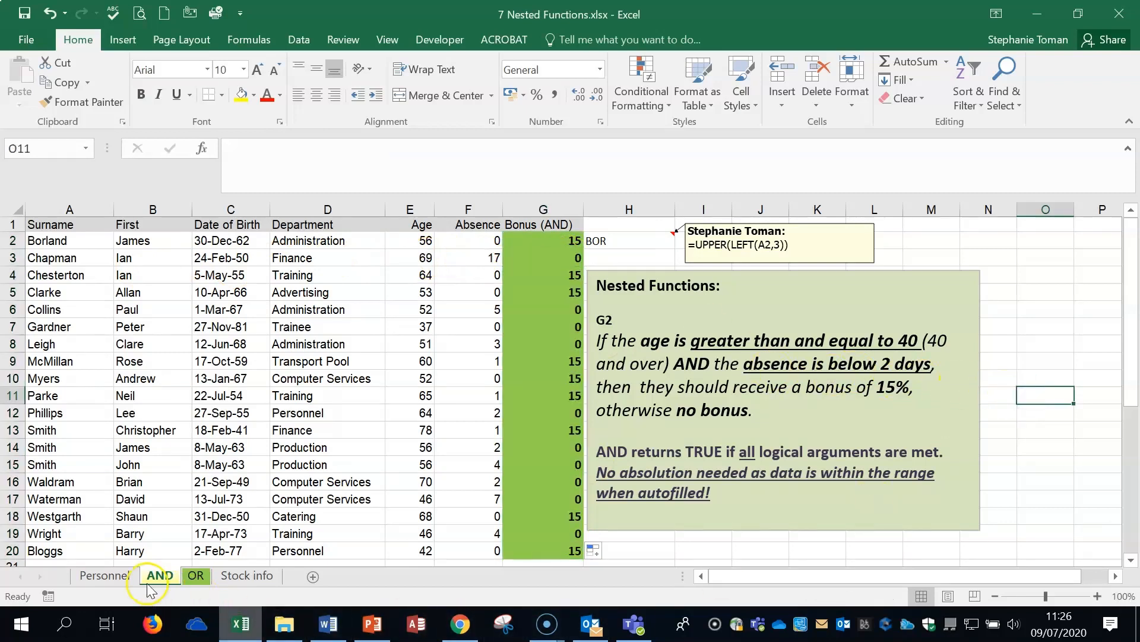
On the OR sheet, examine the existing nested IF and OR formulas in H2 and I2 without changing them.
click(195, 576)
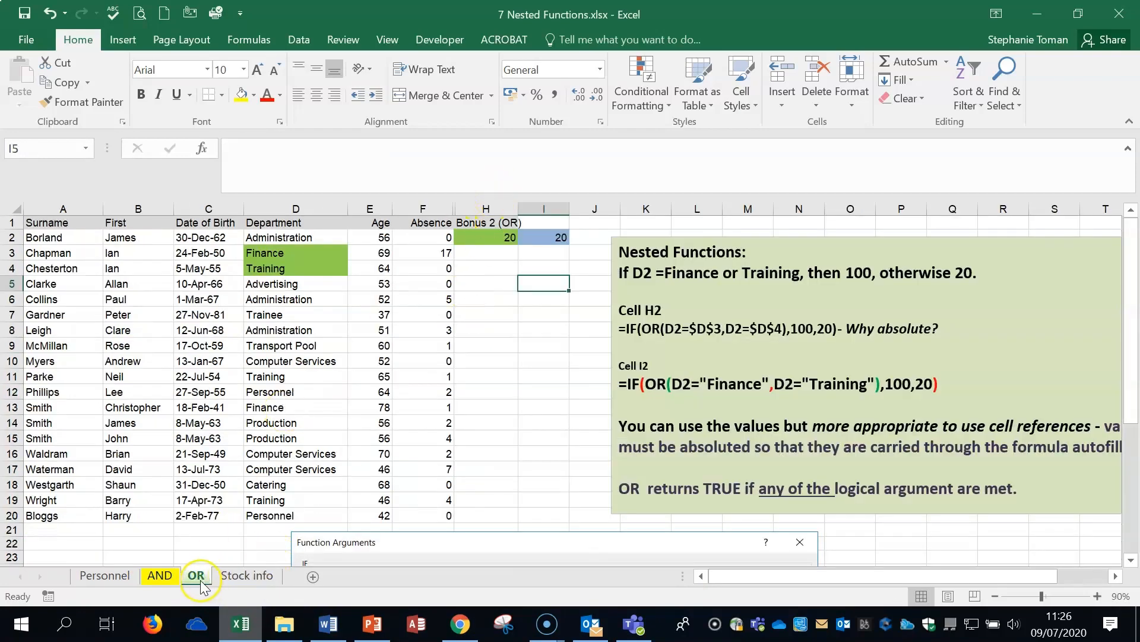
double_click(492, 238)
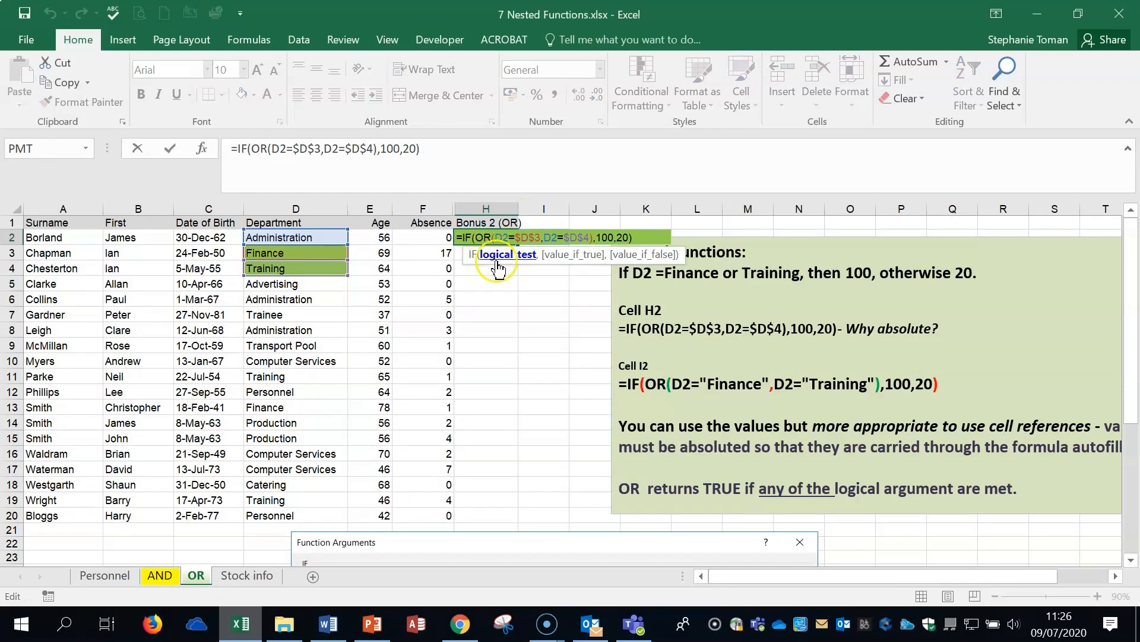
key(Escape)
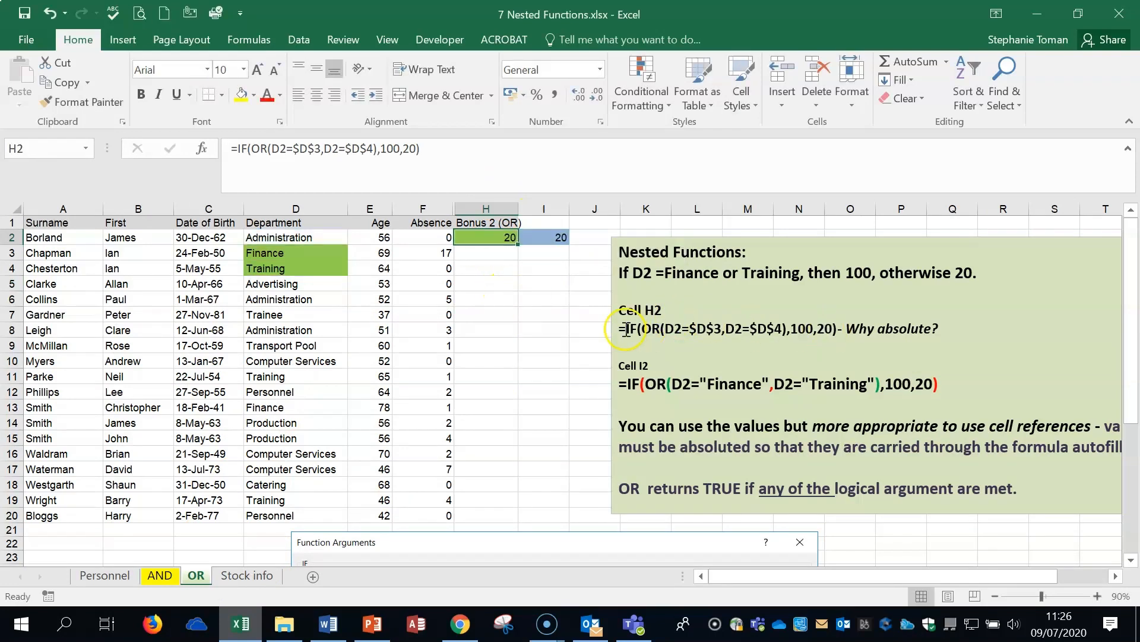
double_click(563, 239)
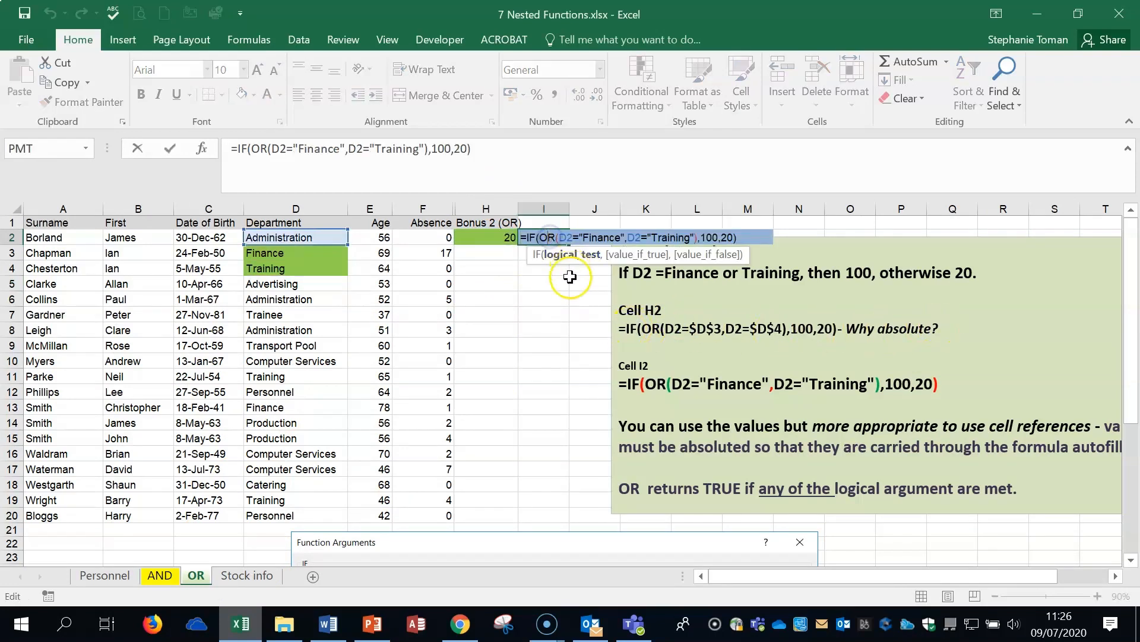
key(Escape)
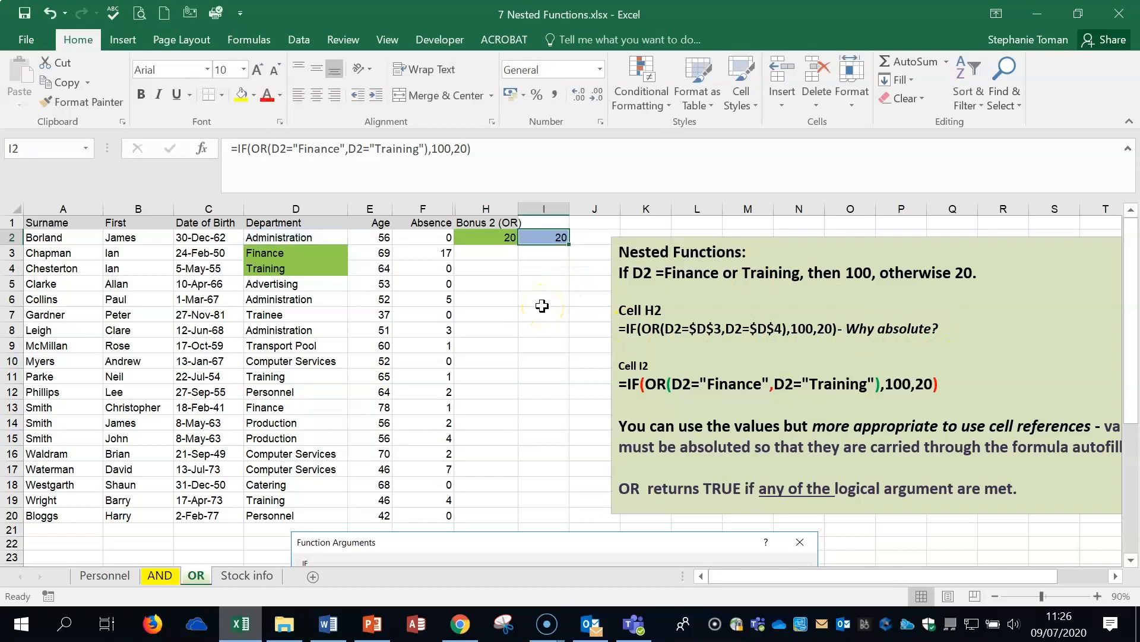
Clear the existing formulas from cells H2 and I2 on the OR sheet.
click(491, 238)
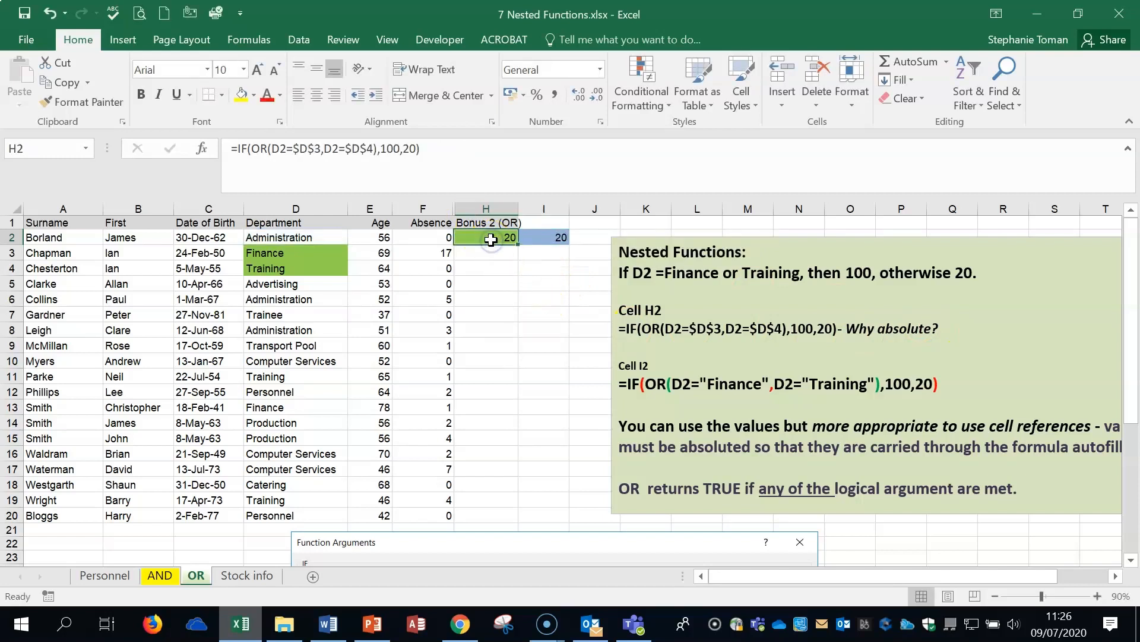
key(Delete)
click(555, 236)
key(Delete)
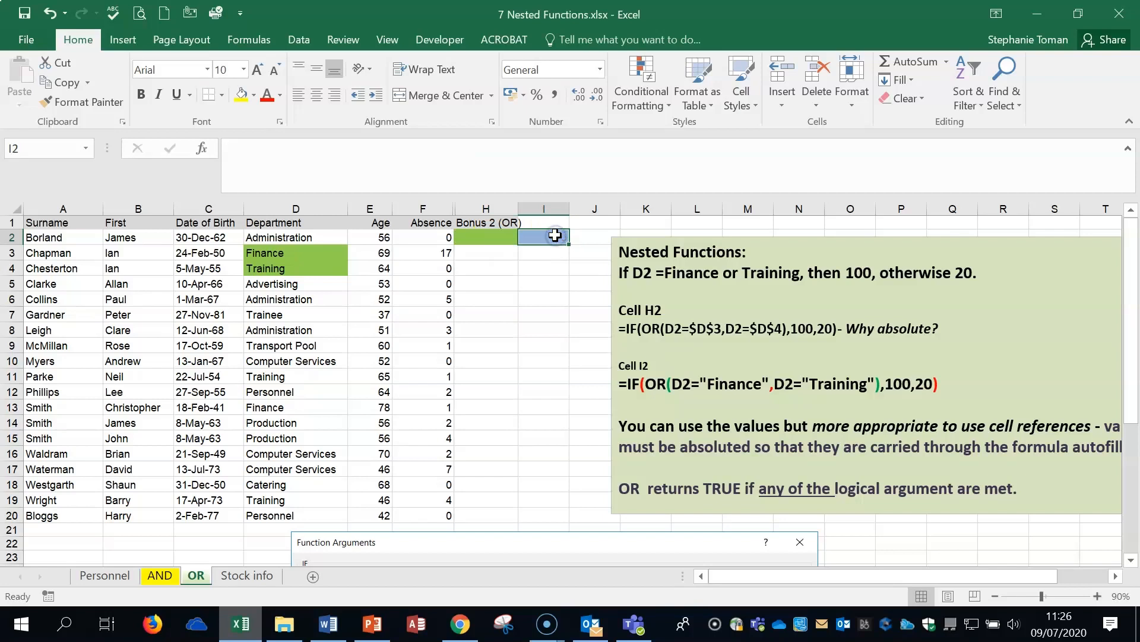
Start an IF formula in Bonus 2 cell H2 using its function arguments, and open a nested OR function in the logical test.
drag(555, 235, 500, 237)
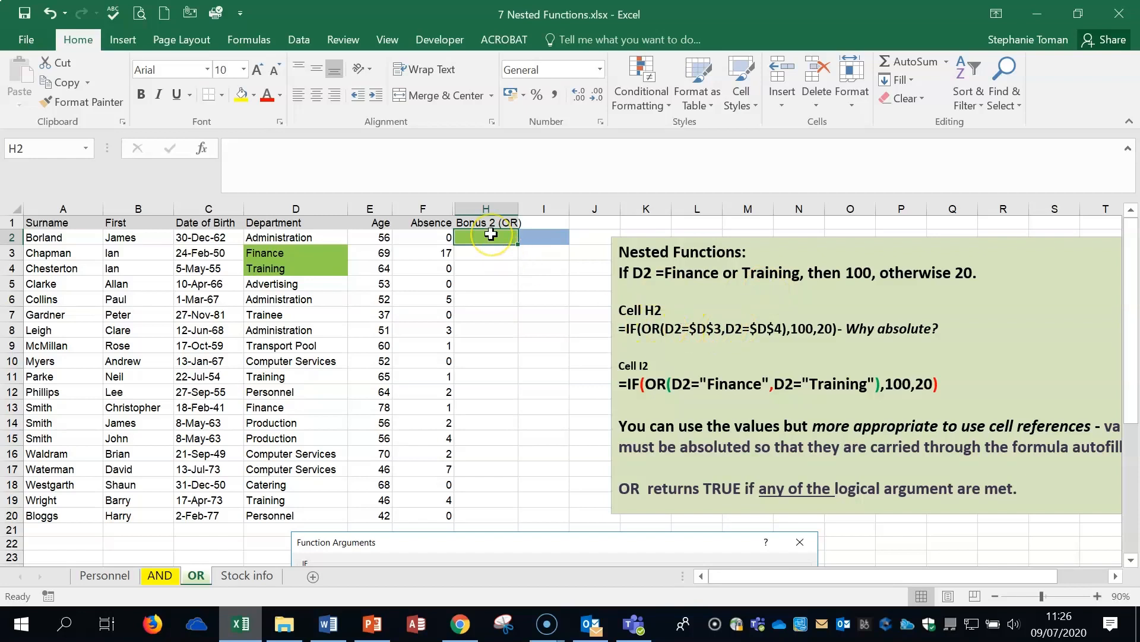
text(=if)
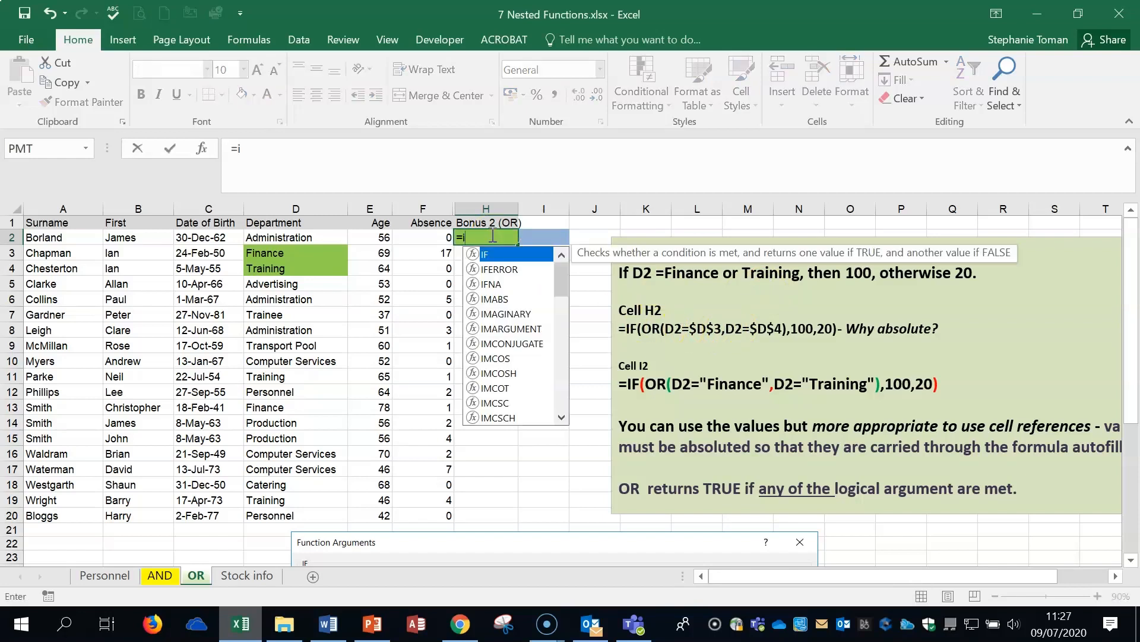
double_click(502, 254)
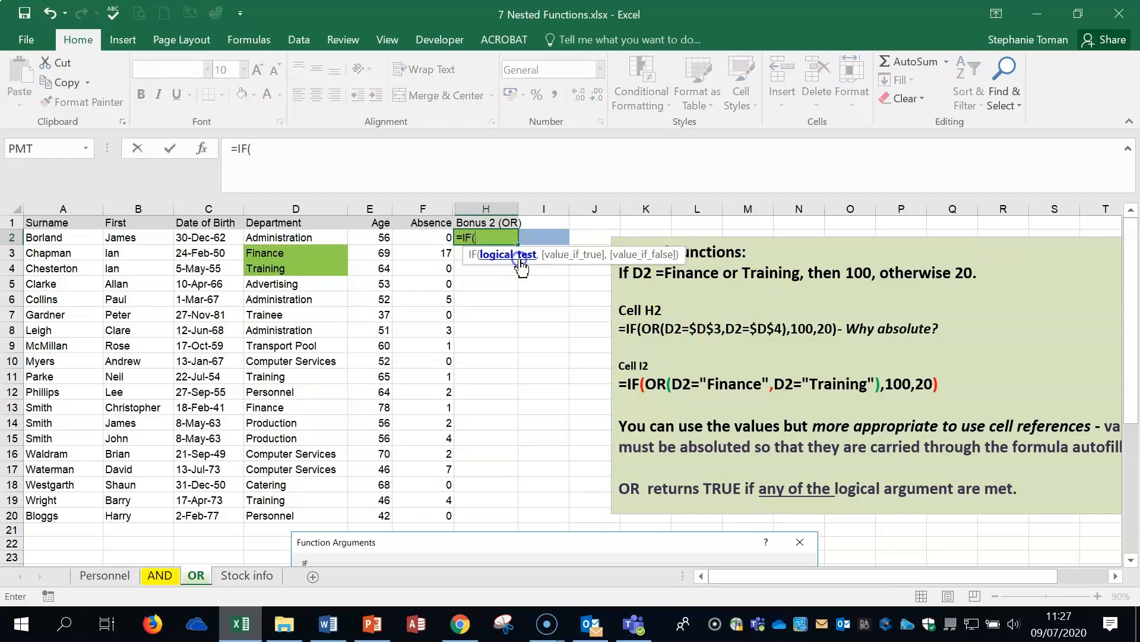
click(214, 161)
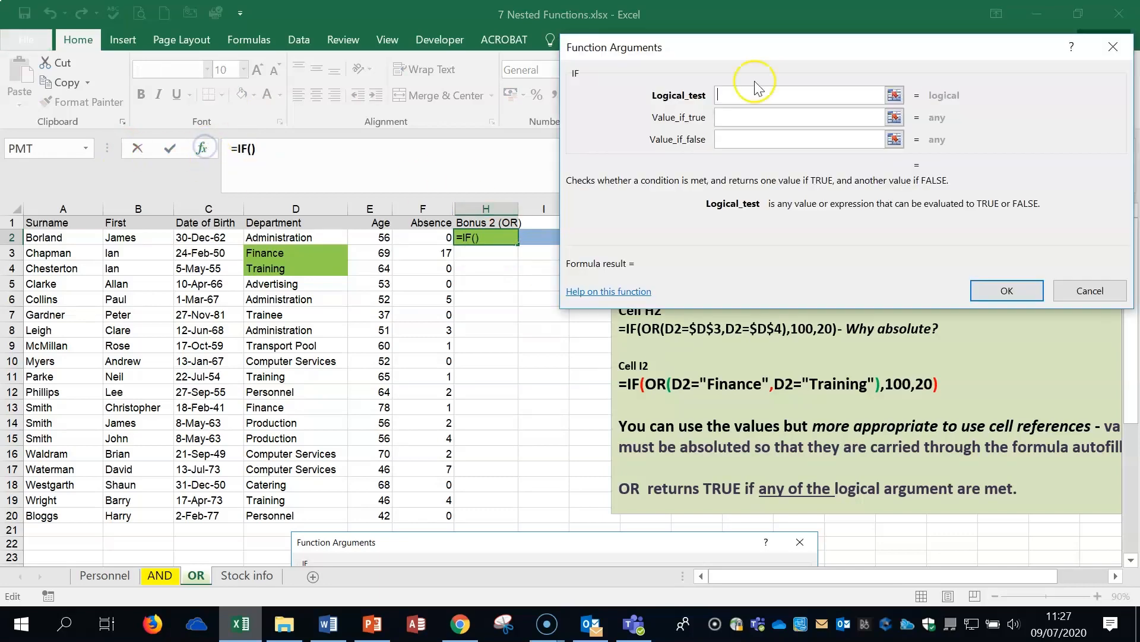
drag(769, 51, 685, 361)
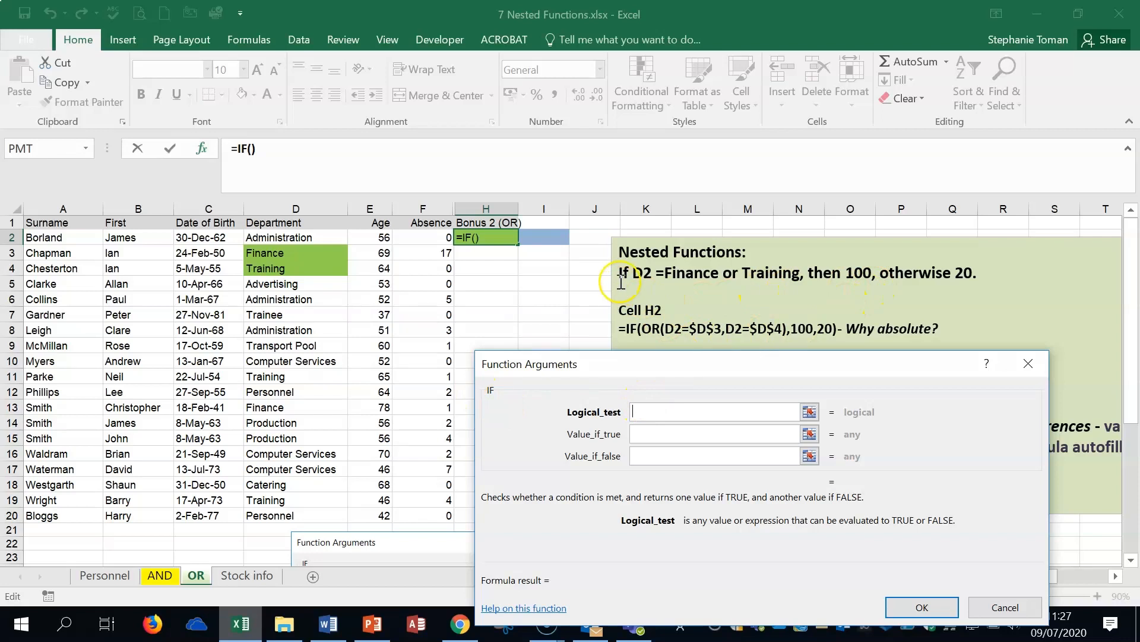
text(OR()
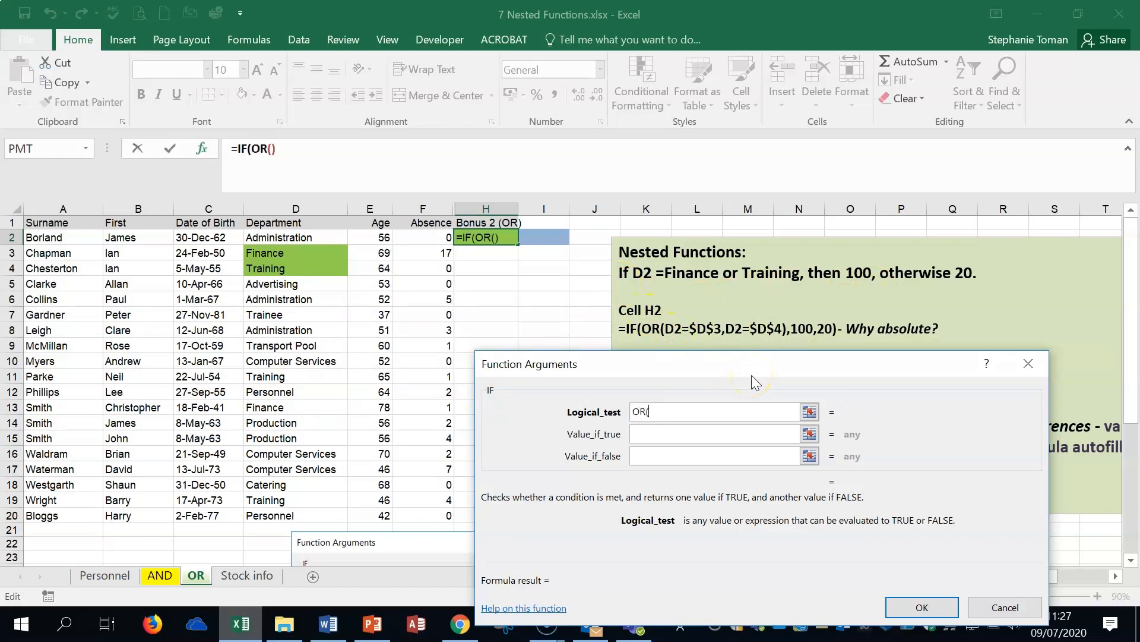
Enter the first OR condition as D2=$D$3, comparing the department with the absolute Finance cell.
click(287, 238)
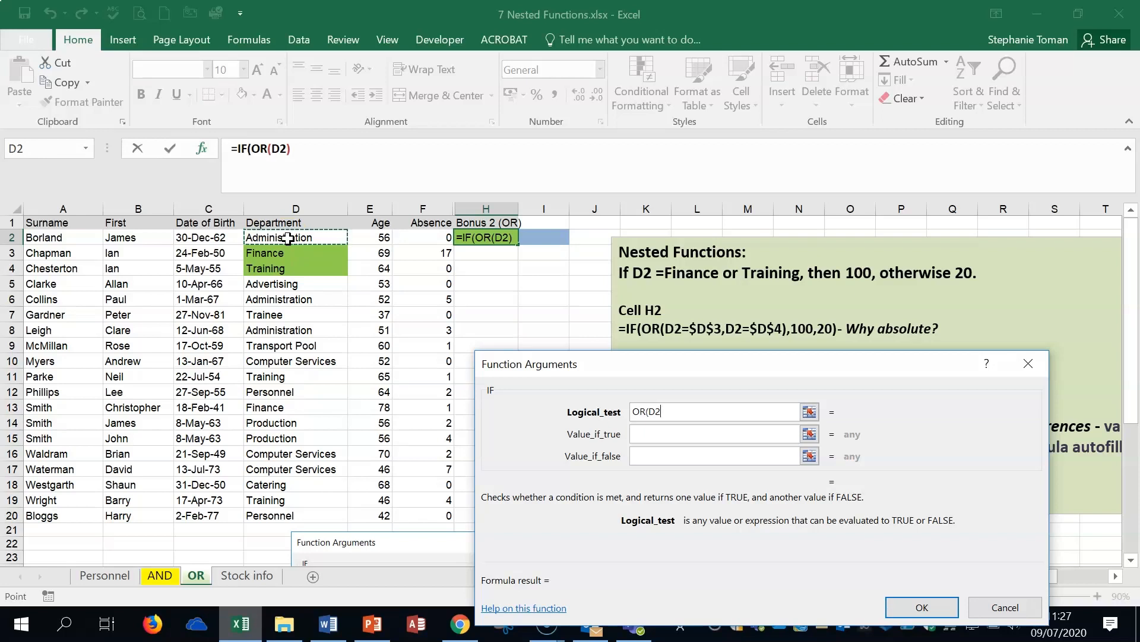
text(=)
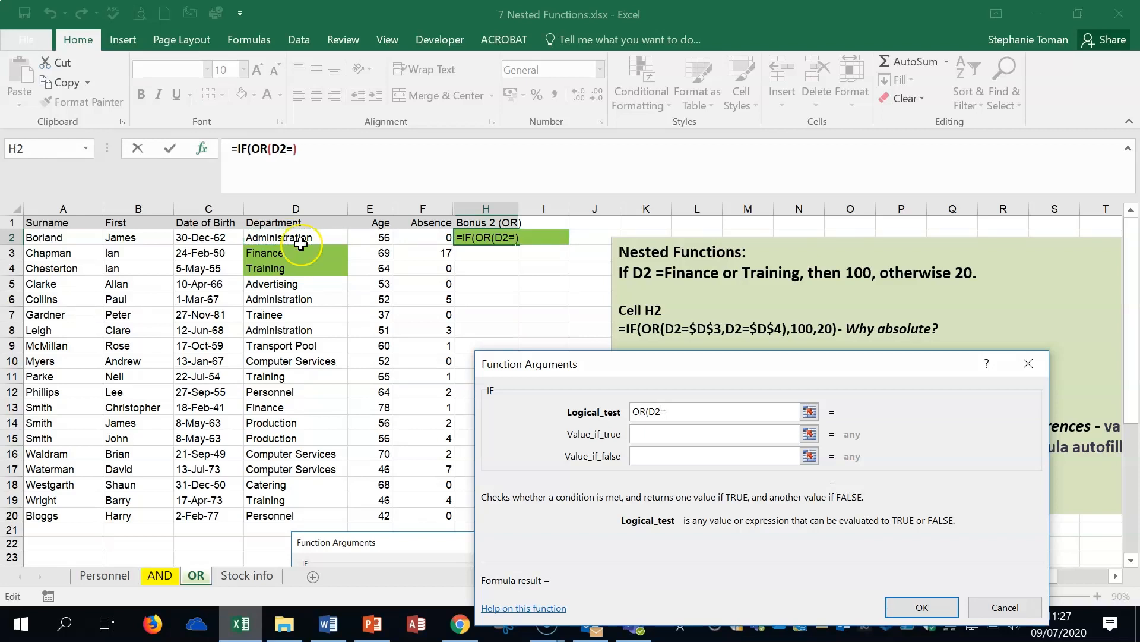
click(284, 254)
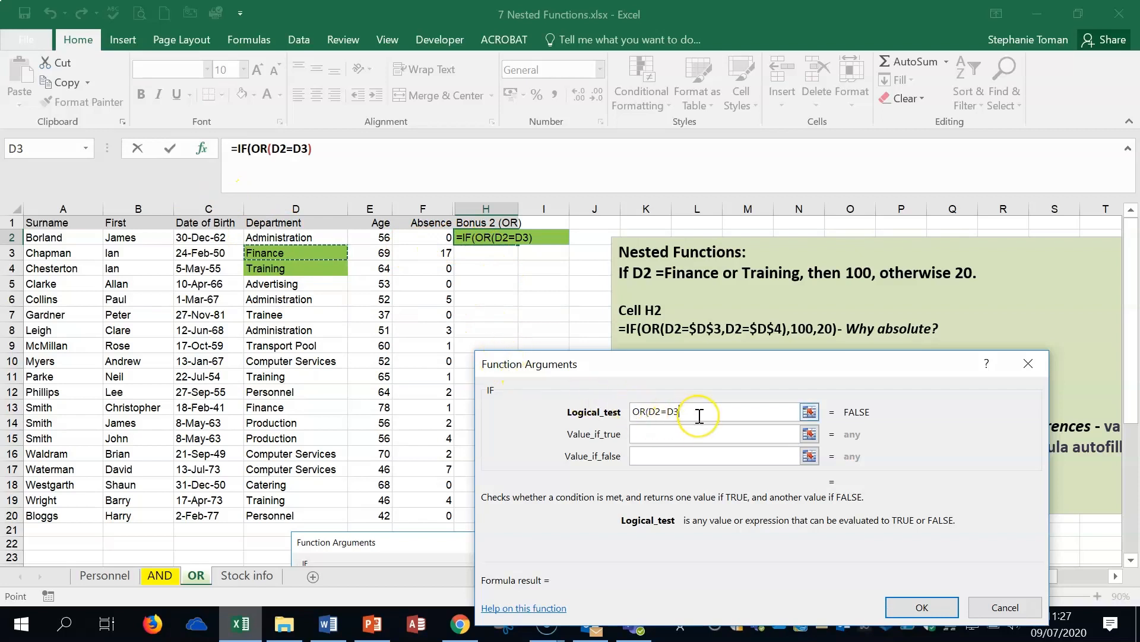
key(F4)
text(,)
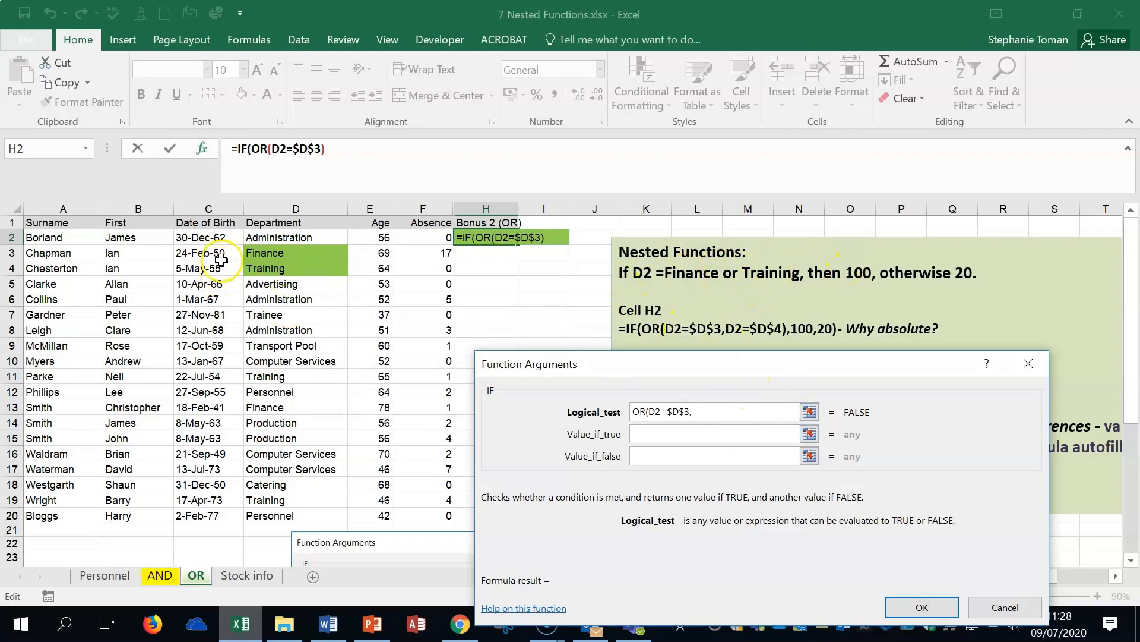
Add the second OR condition D2=$D$4 with an absolute reference to the Training cell, and close the OR function.
click(271, 238)
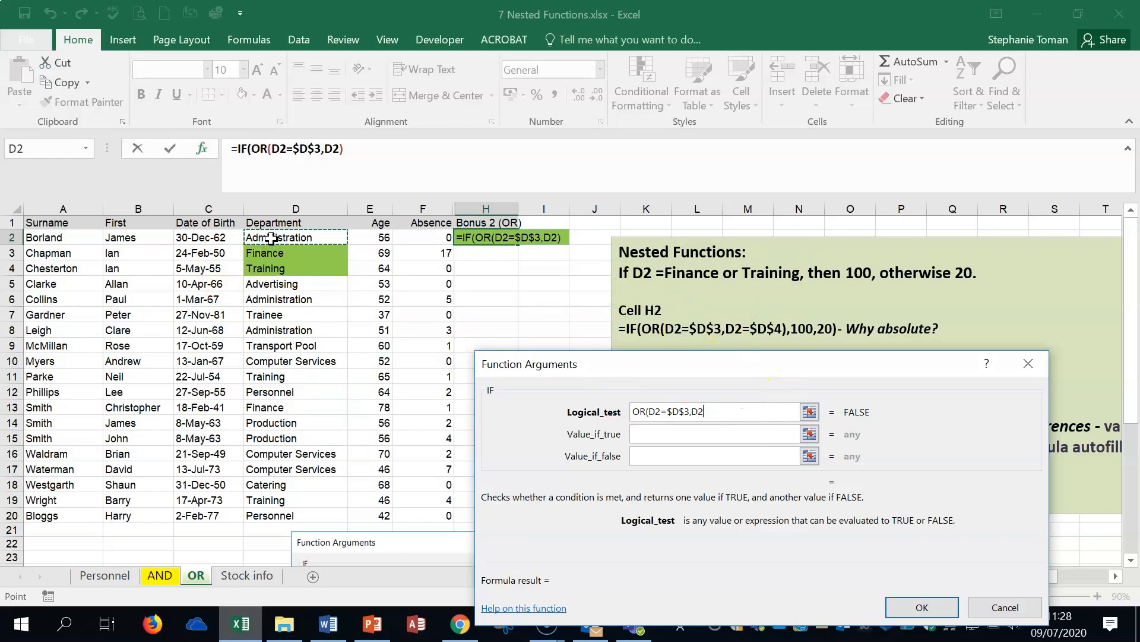
text(=)
click(283, 268)
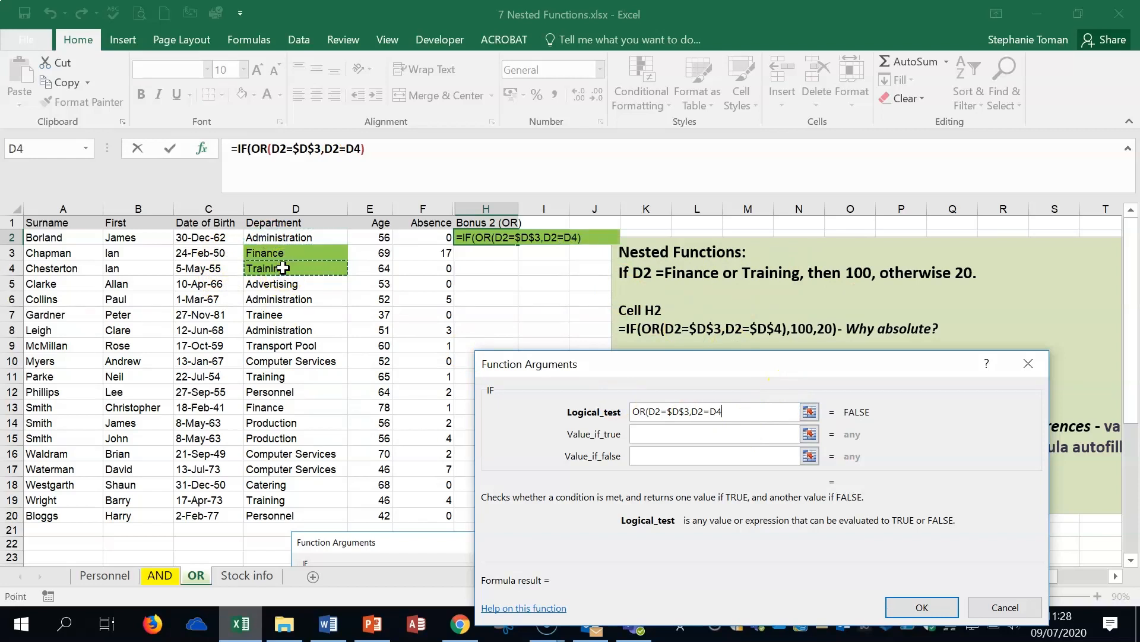
key(F4)
text())
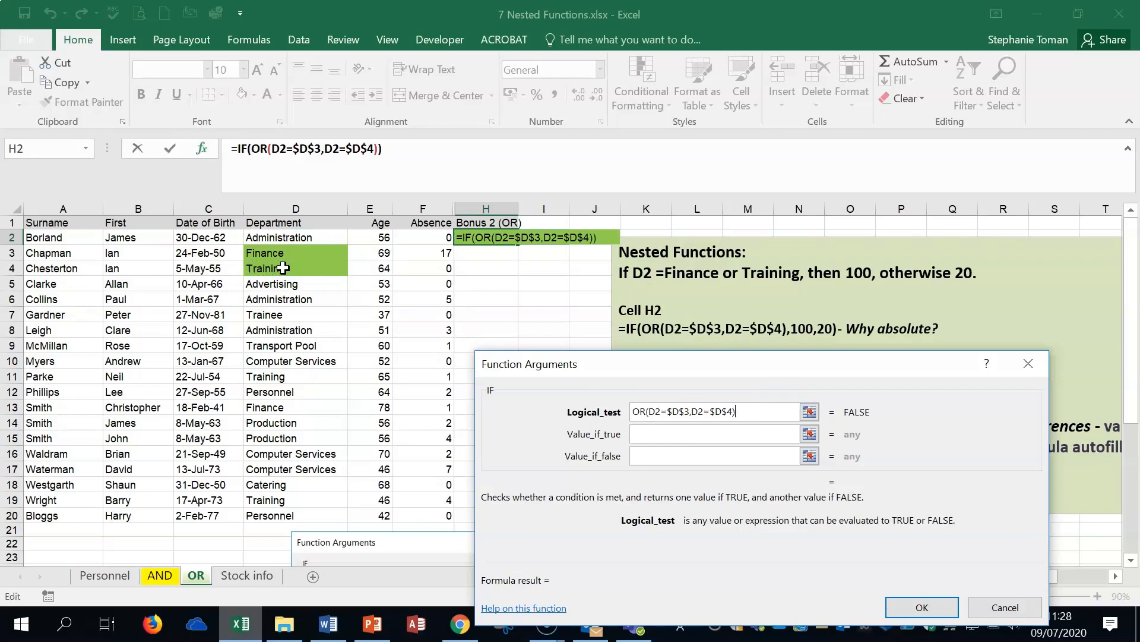
Set the value if true to 100 and the value if false to 20, and fill the formula down column H to row 20.
click(644, 434)
text(100)
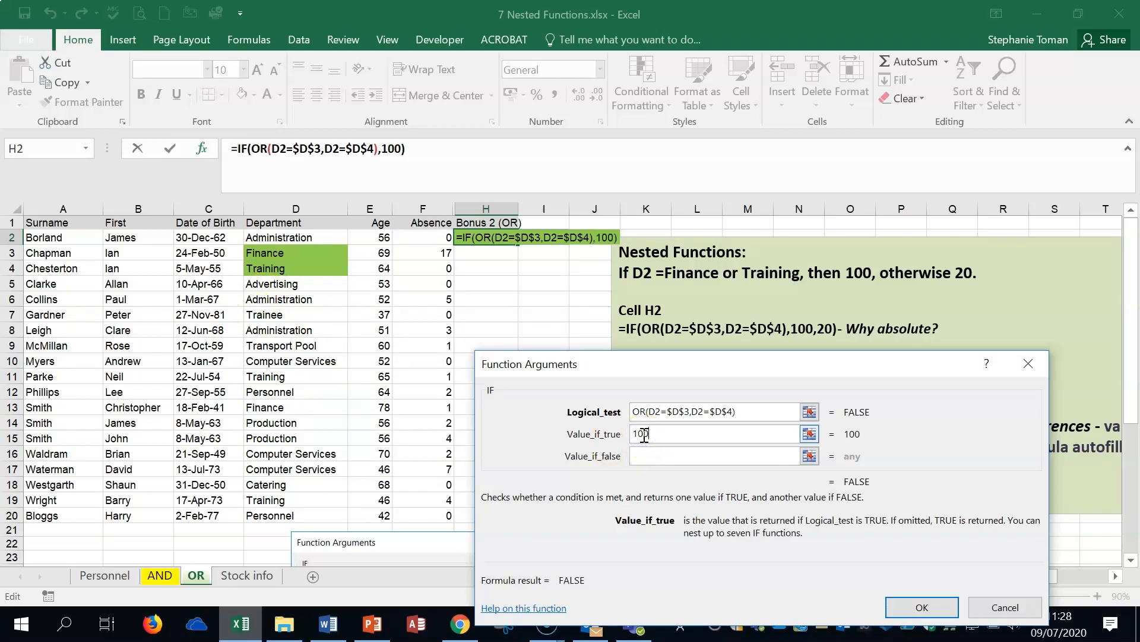
click(649, 455)
text(20)
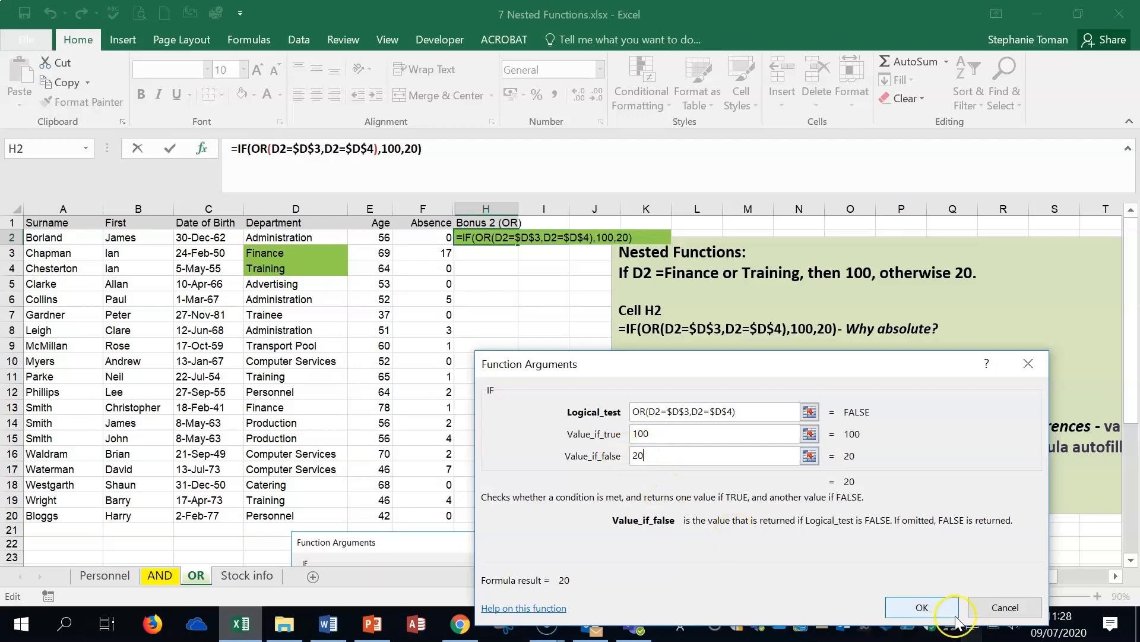
click(924, 607)
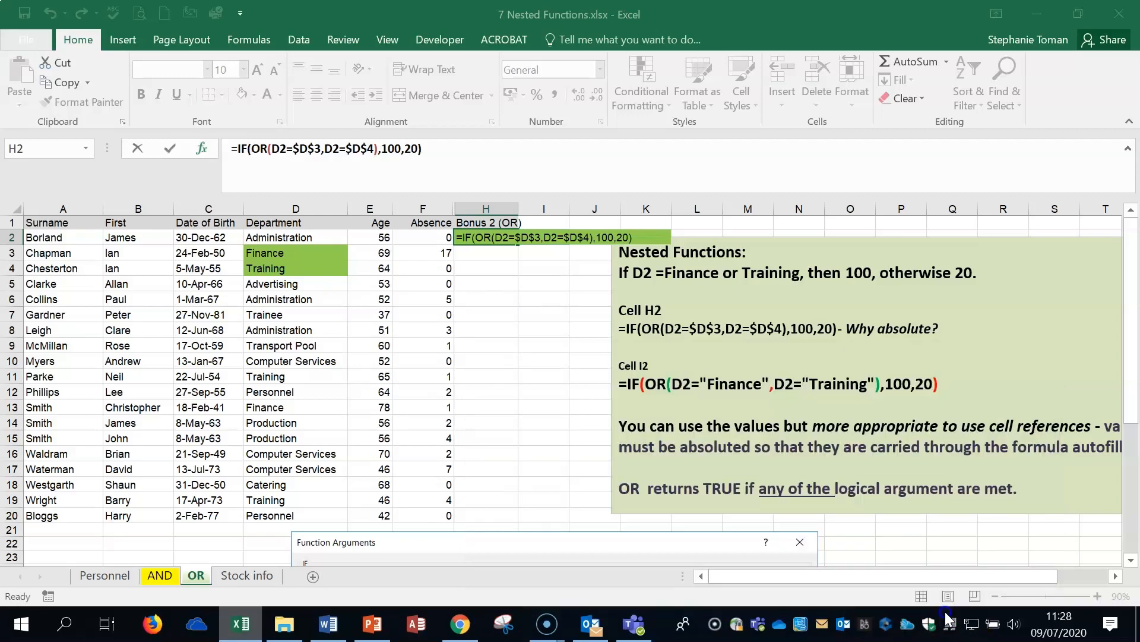
double_click(519, 244)
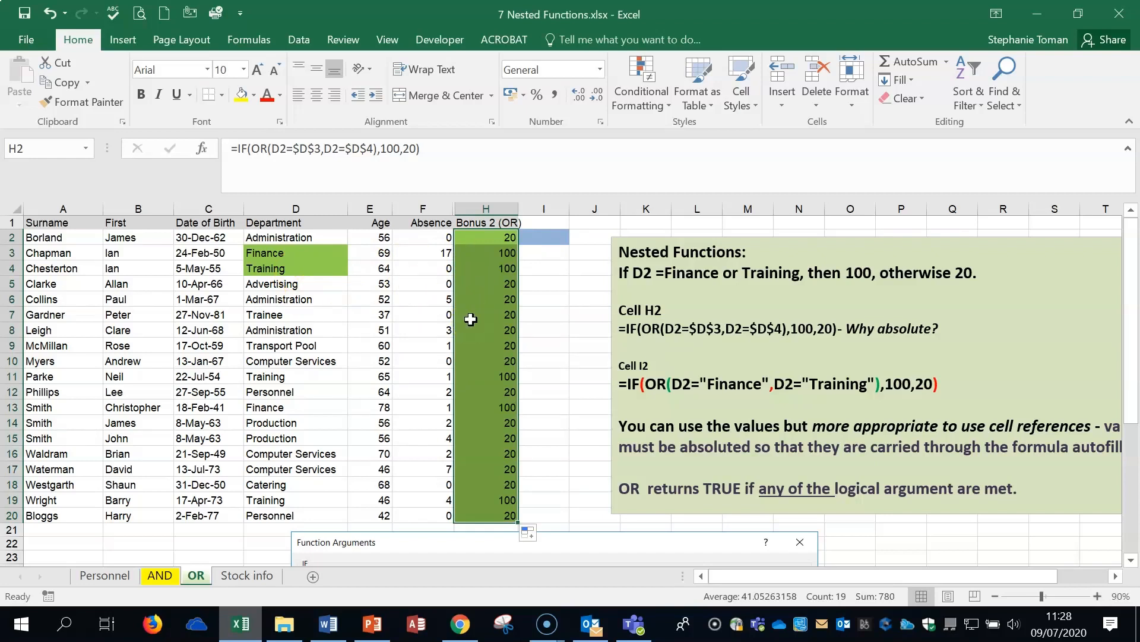
Start an IF formula in cell I2 and open its function arguments, keeping the worksheet data in view.
click(552, 239)
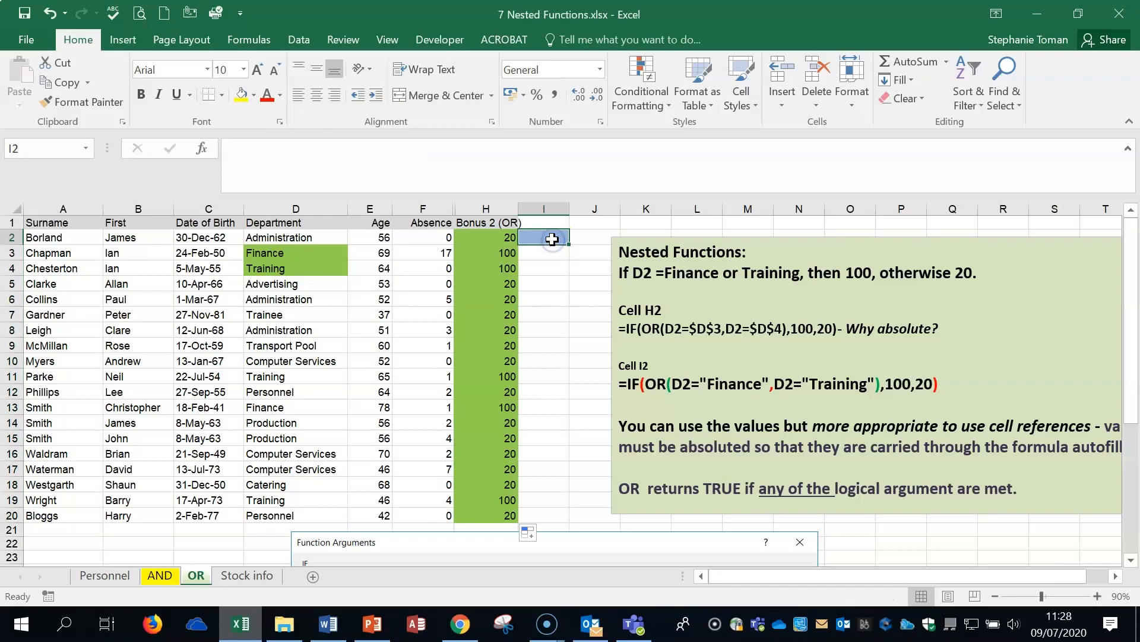
text(=)
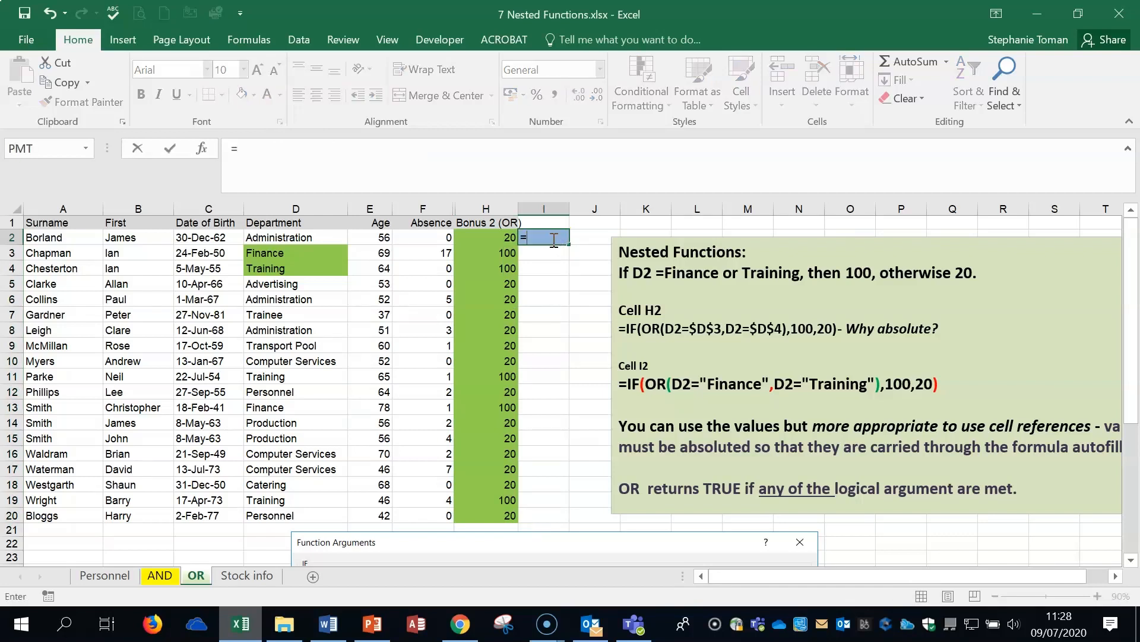
text(if()
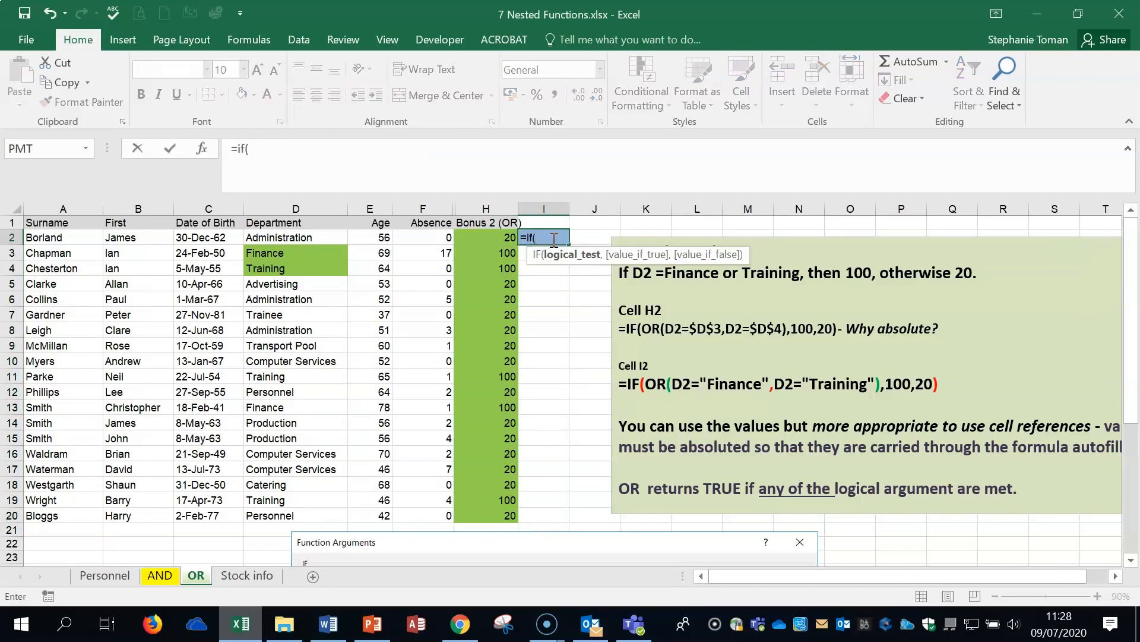
click(538, 255)
click(202, 148)
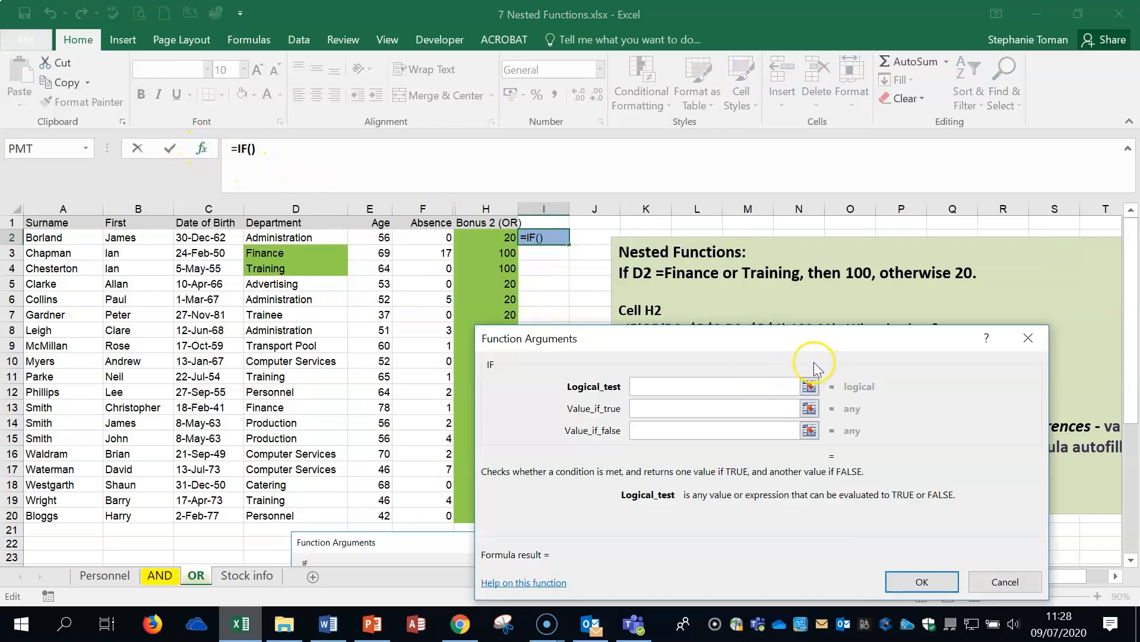
drag(803, 344, 900, 103)
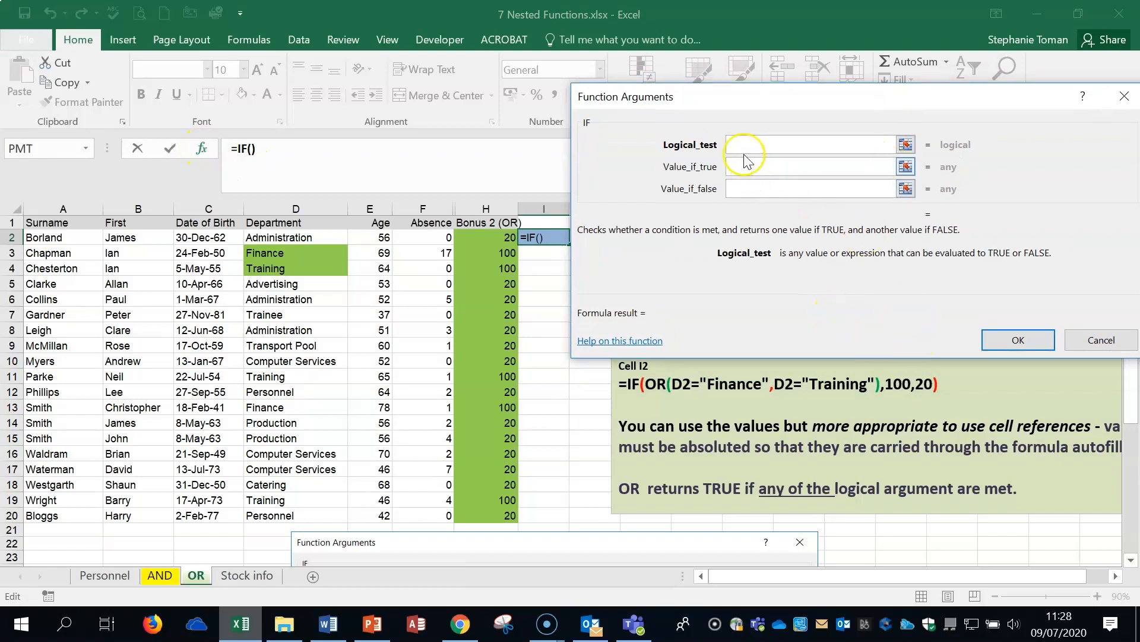
Enter the logical test OR(D2="Finance",D2="Training"), comparing the department with text values instead of cell references.
text(O)
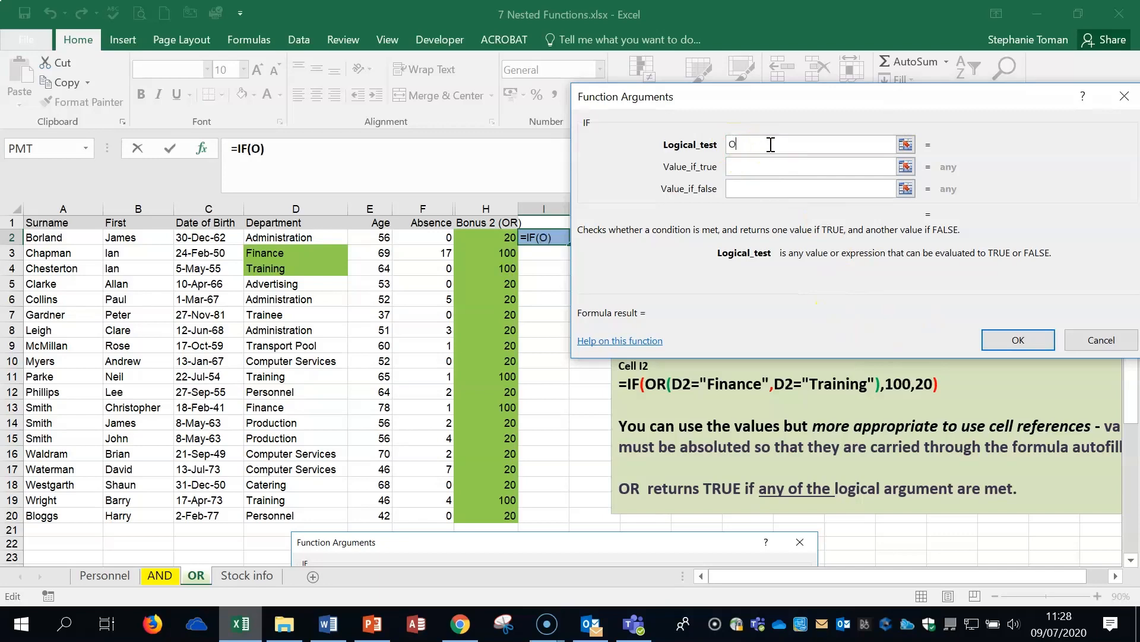
text(R()
click(290, 237)
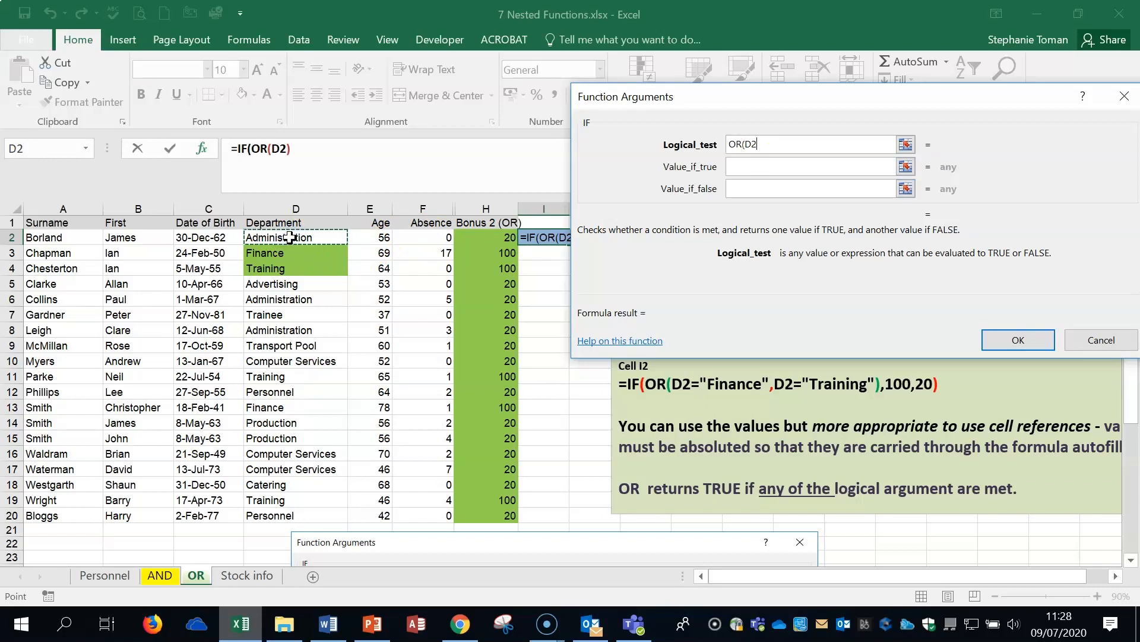
text(=)
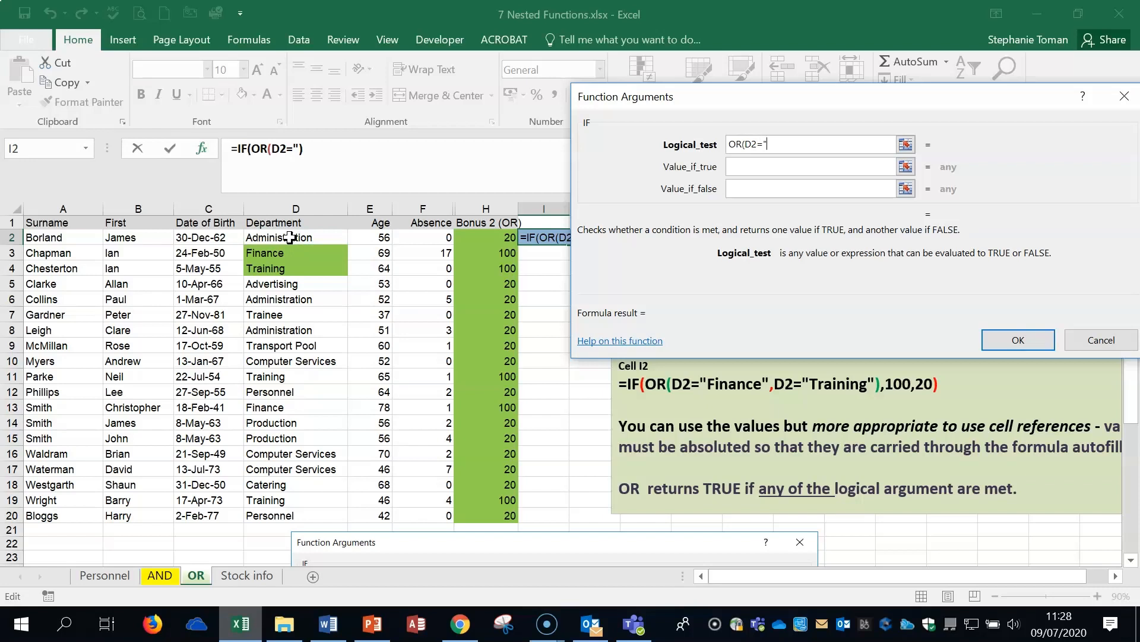
text("Finance",)
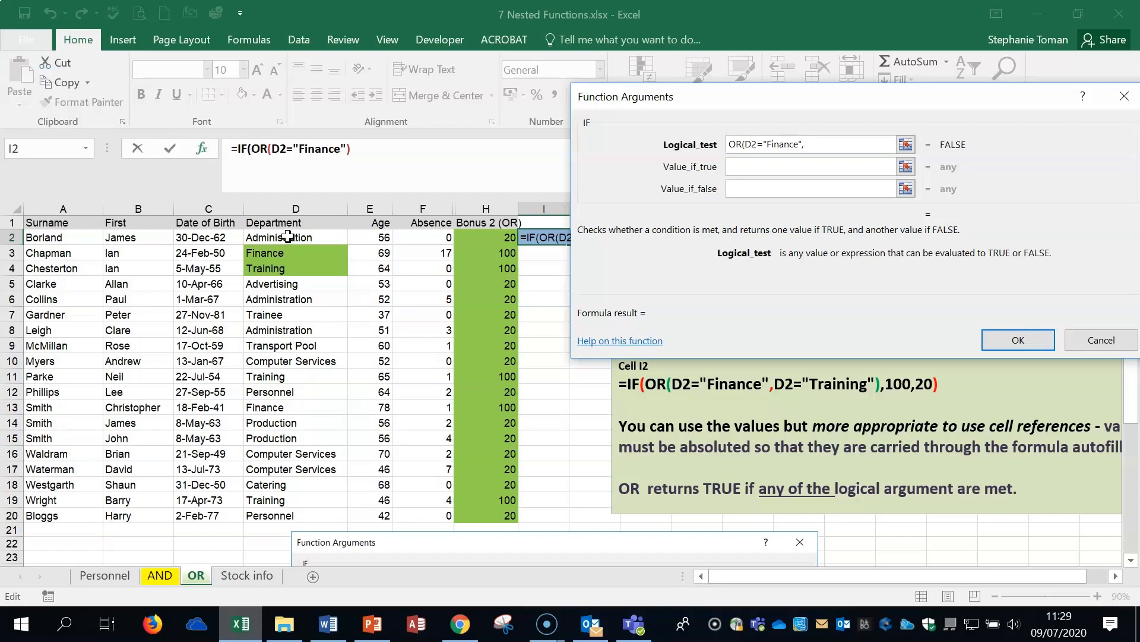
click(287, 236)
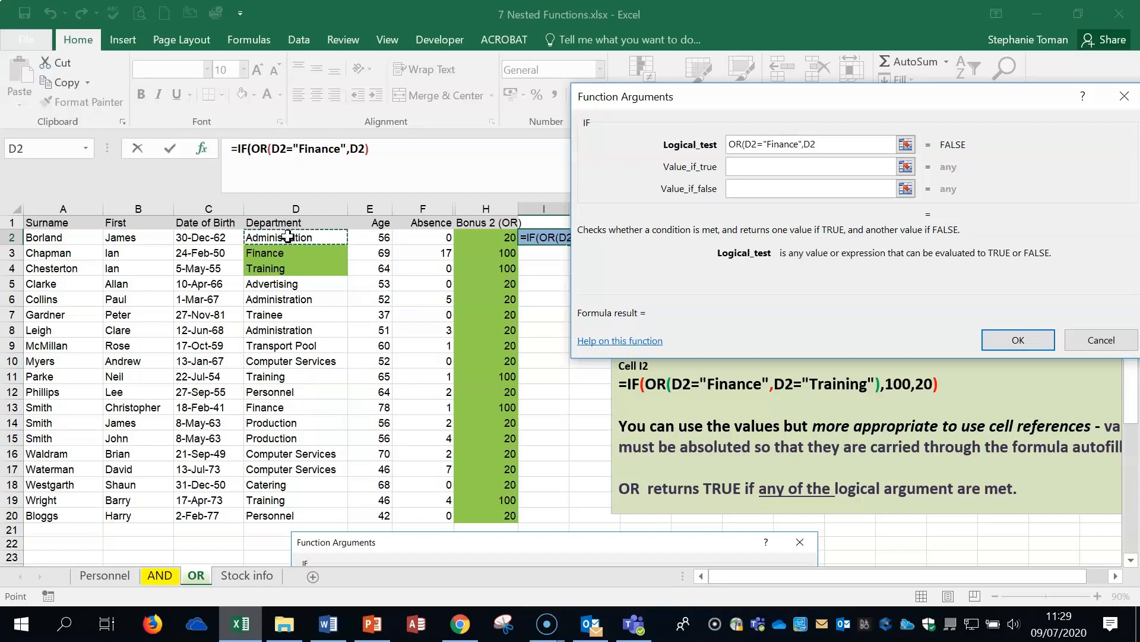
text(="Tra)
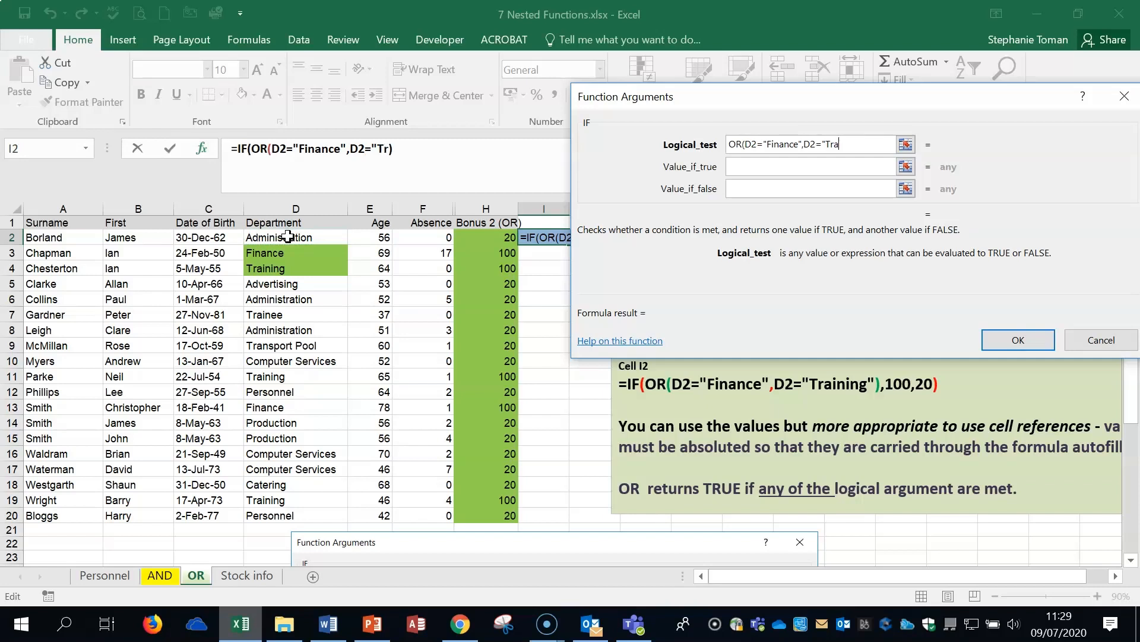
text(ining"))
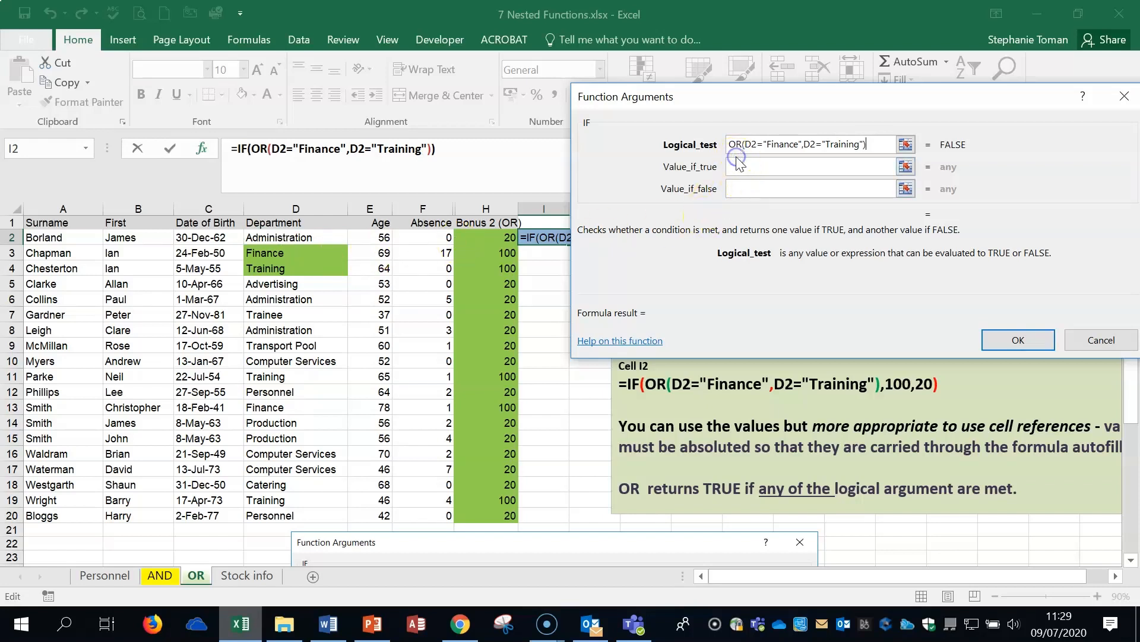
Set the value if true to 100 and the value if false to 20, and fill the I2 formula down to row 20.
text(100)
key(BackSpace)
key(BackSpace)
click(738, 166)
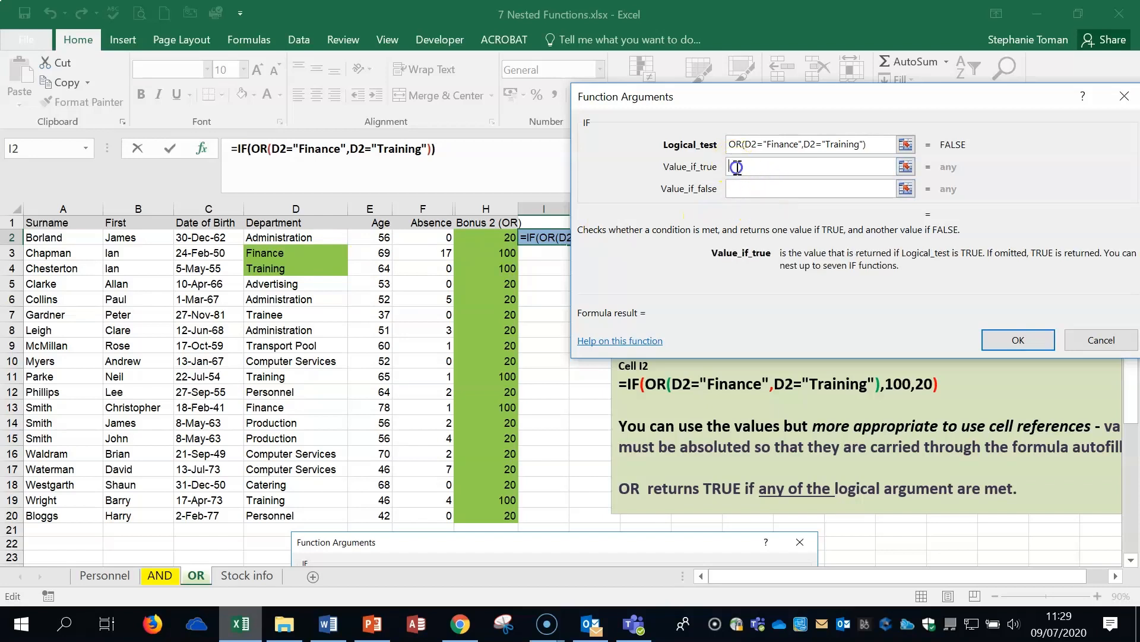
text(100)
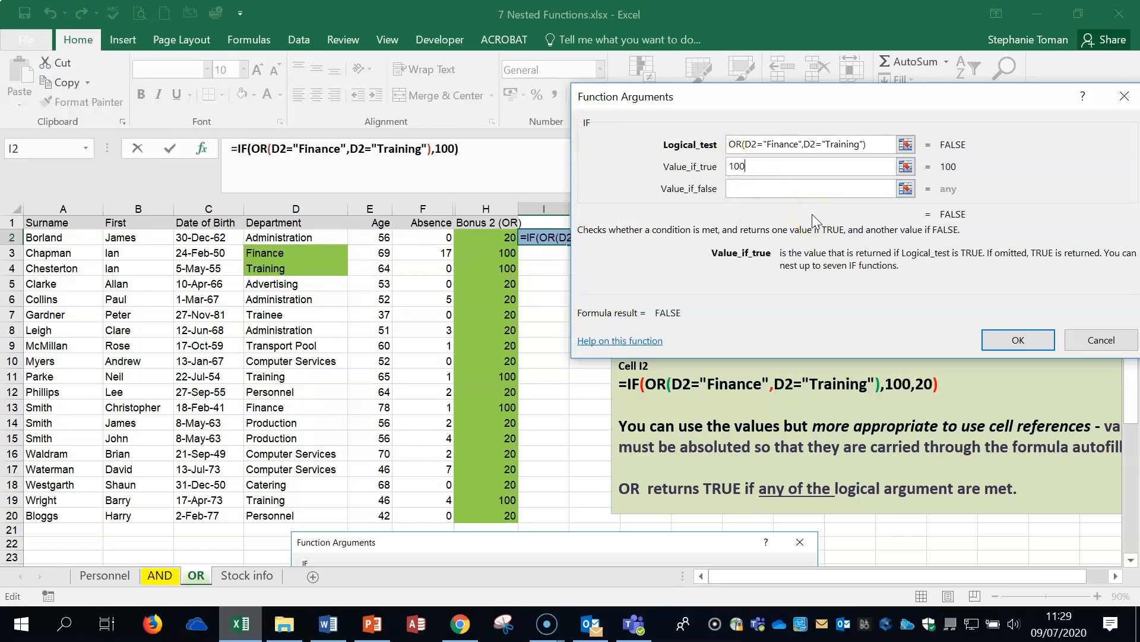
click(753, 188)
text(20)
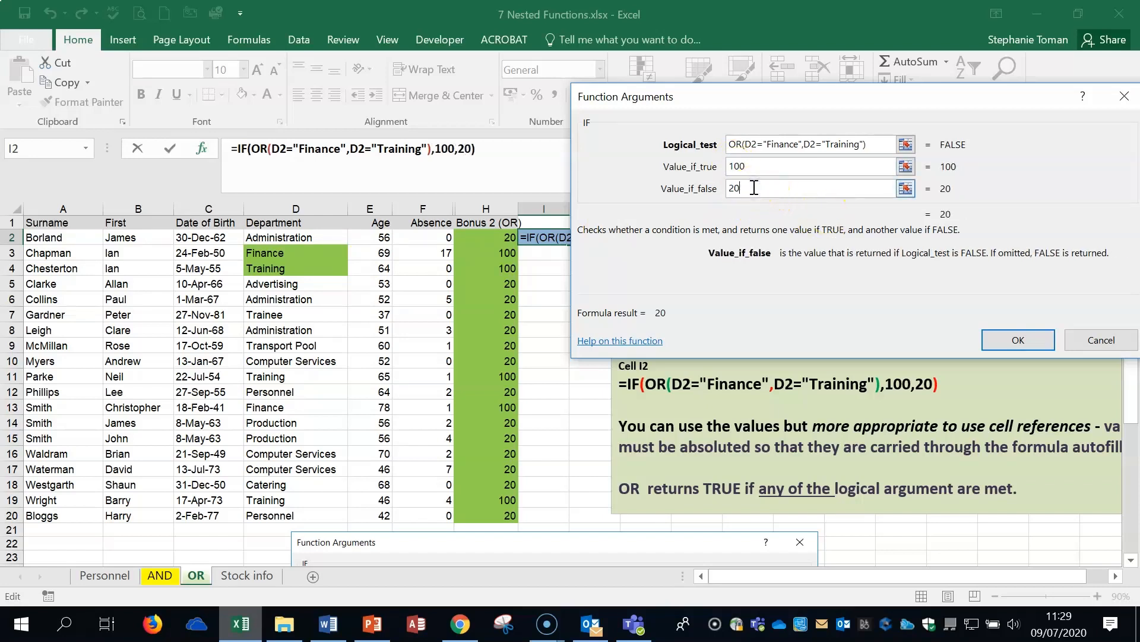
click(1017, 340)
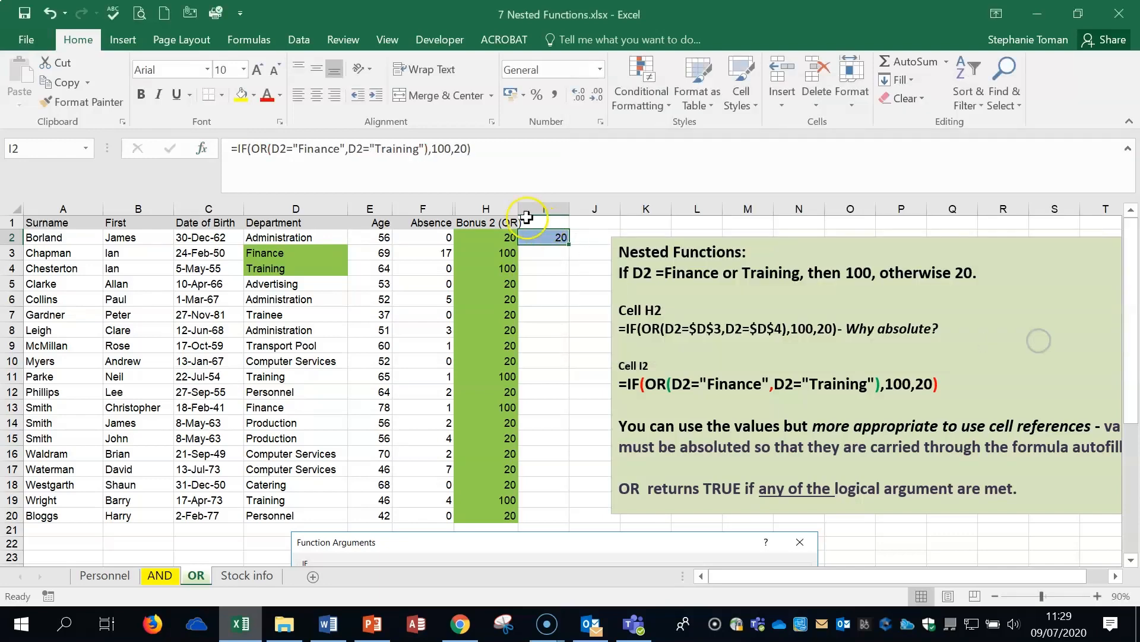
double_click(569, 243)
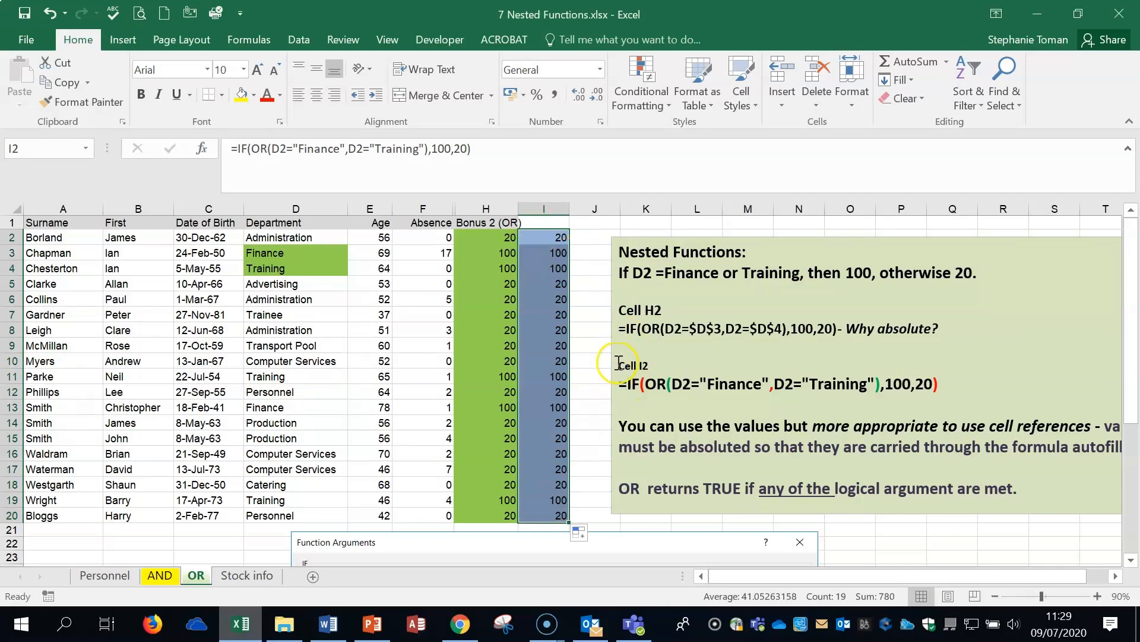
On the Stock info sheet, start an IF formula in Status cell G7 using its function arguments, and open a nested AND function in the logical test.
click(240, 581)
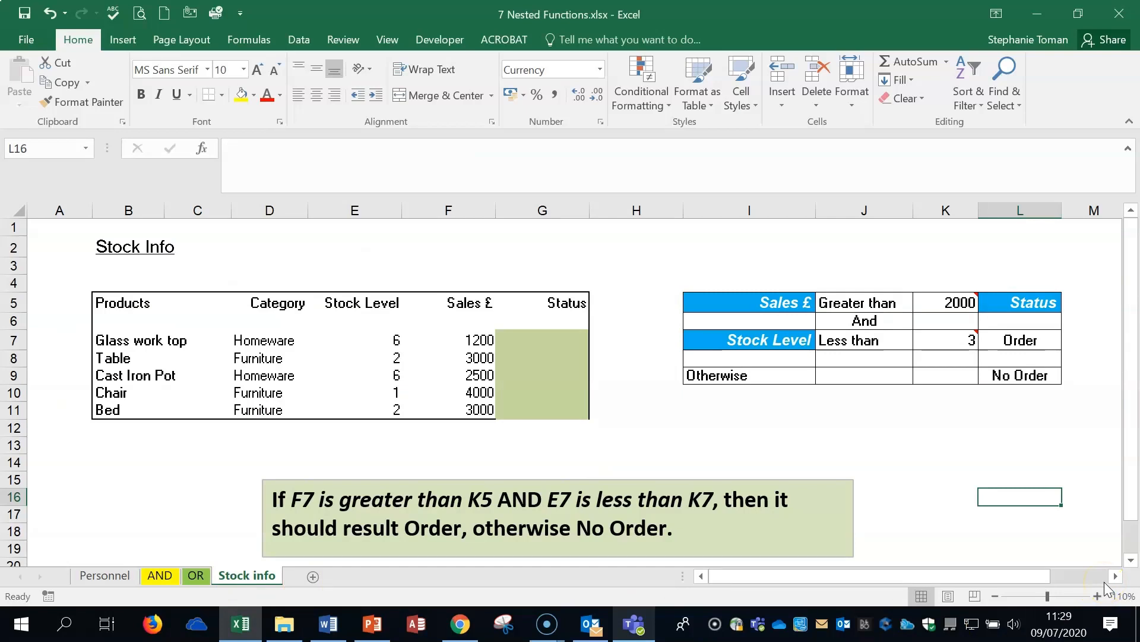
click(554, 336)
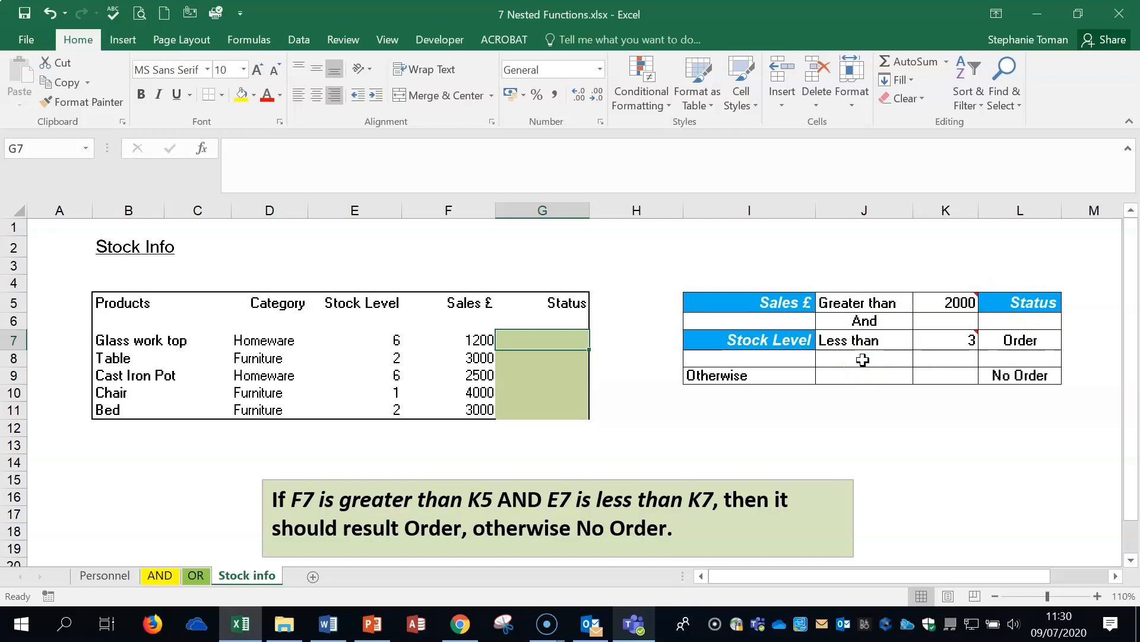
text(=if)
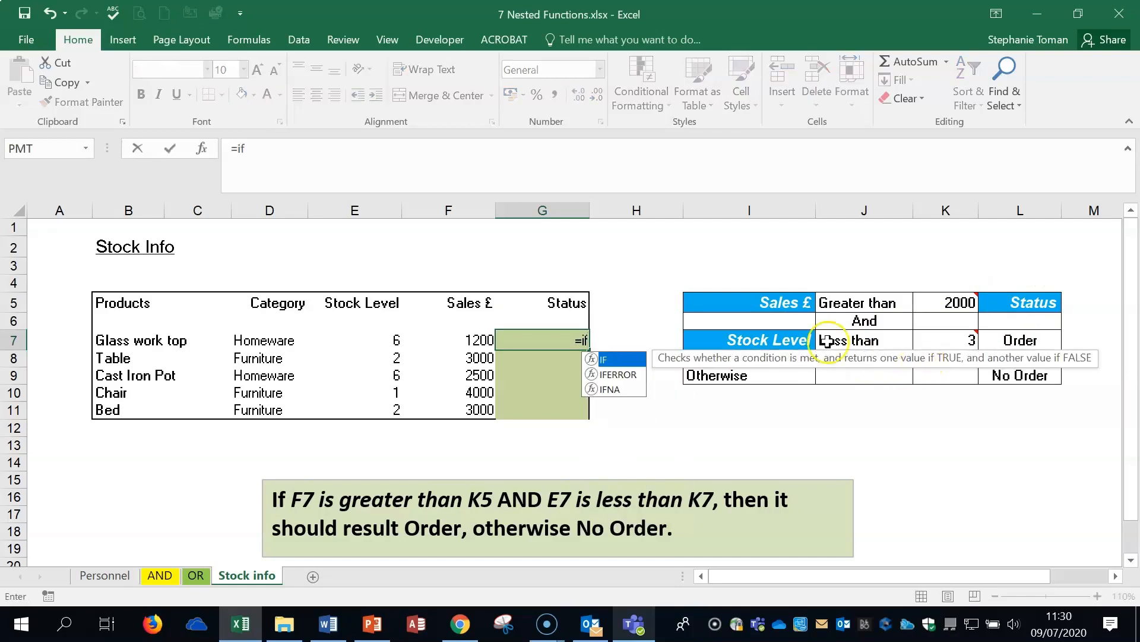
double_click(616, 360)
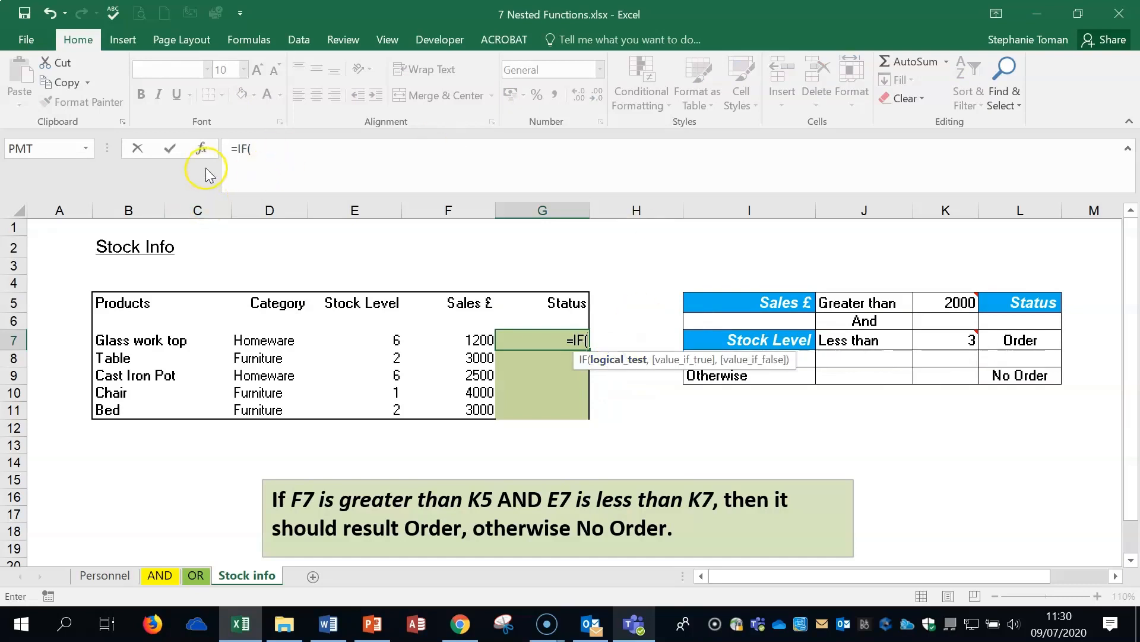
click(202, 149)
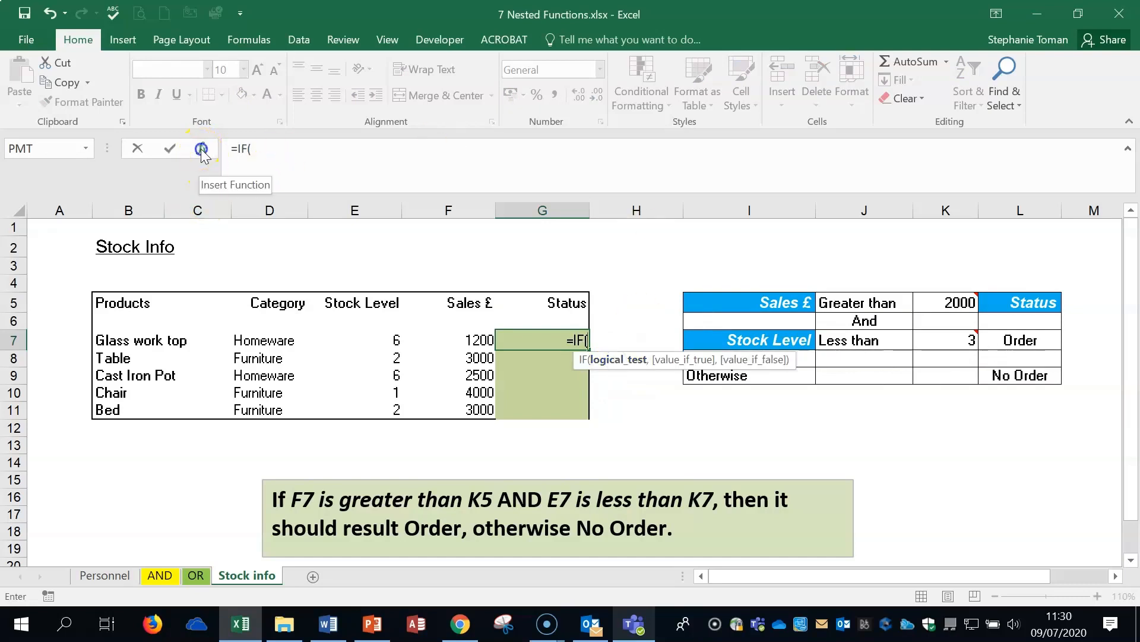
drag(764, 95, 692, 188)
click(241, 625)
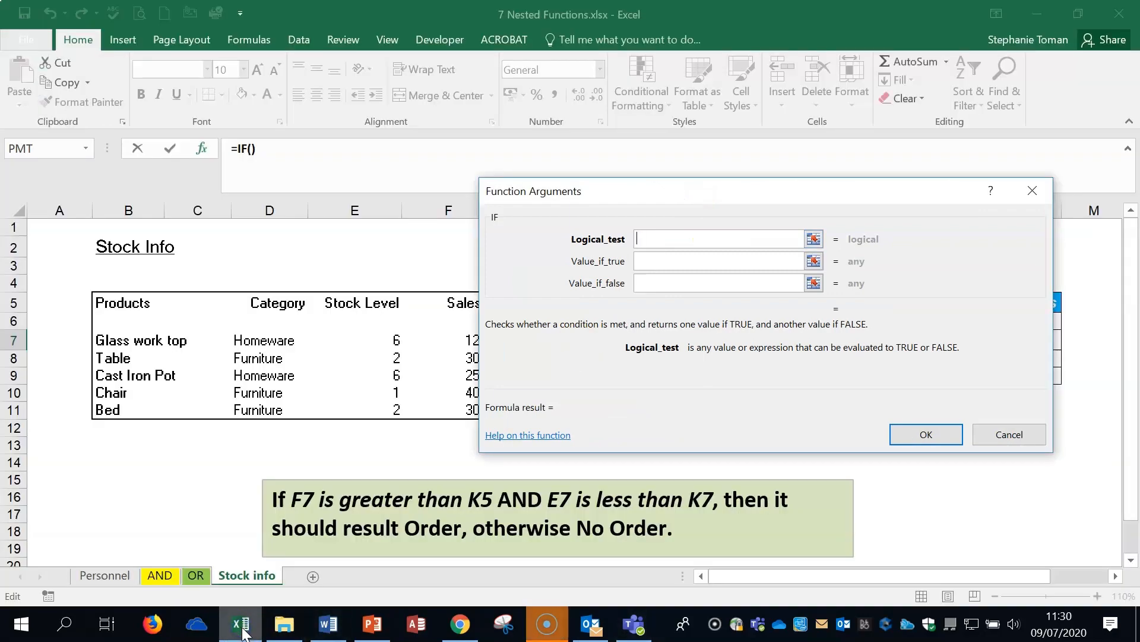
drag(802, 191, 591, 28)
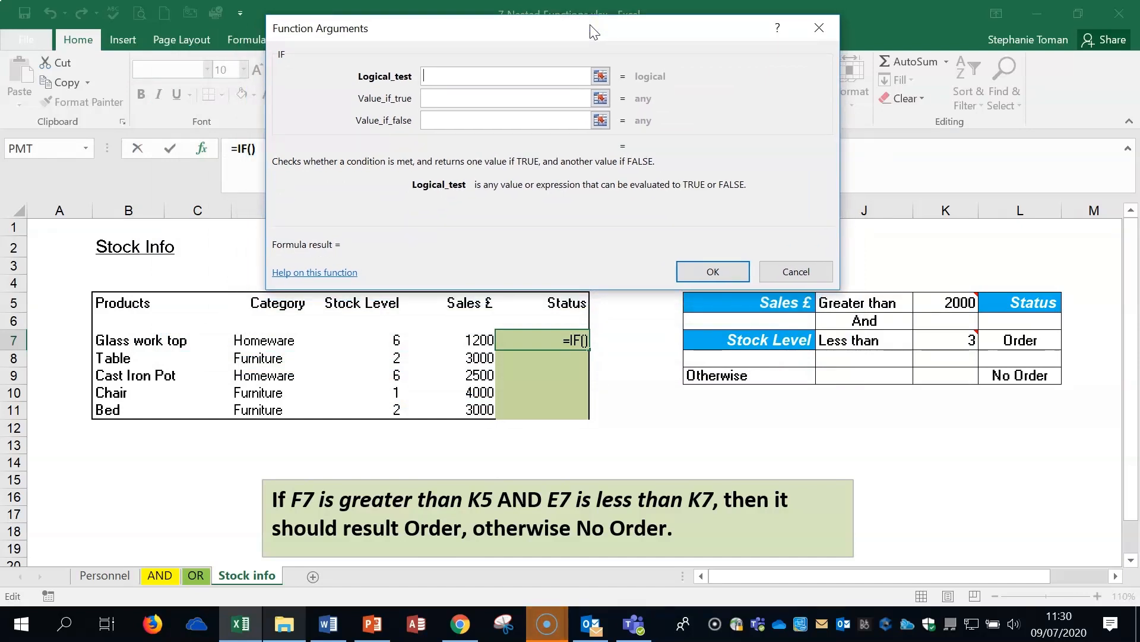
text(and)
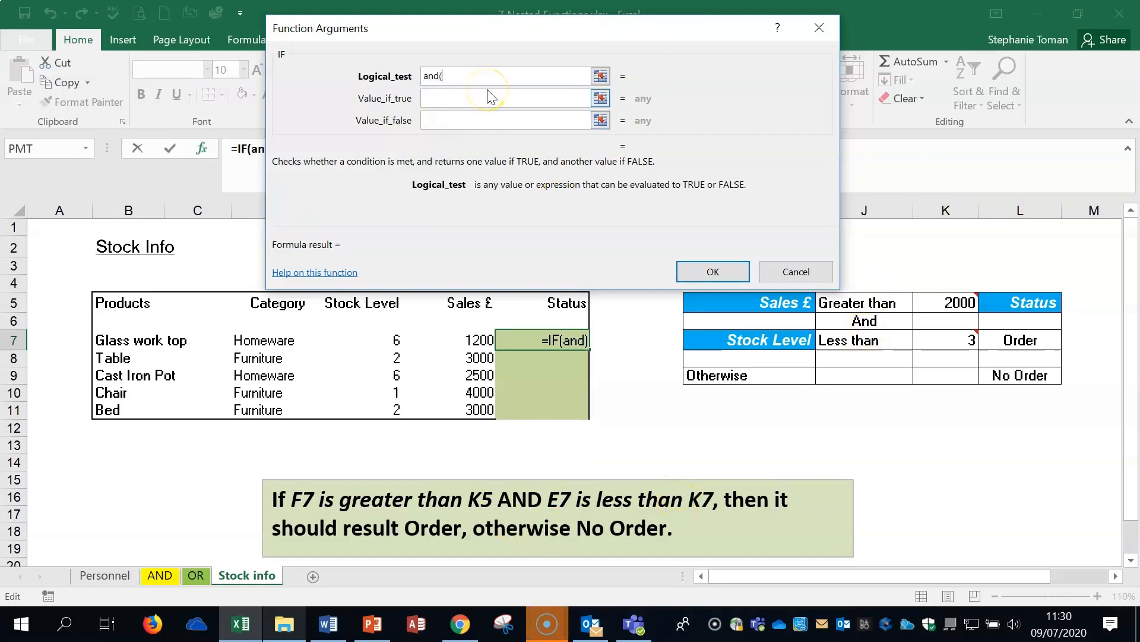
text(()
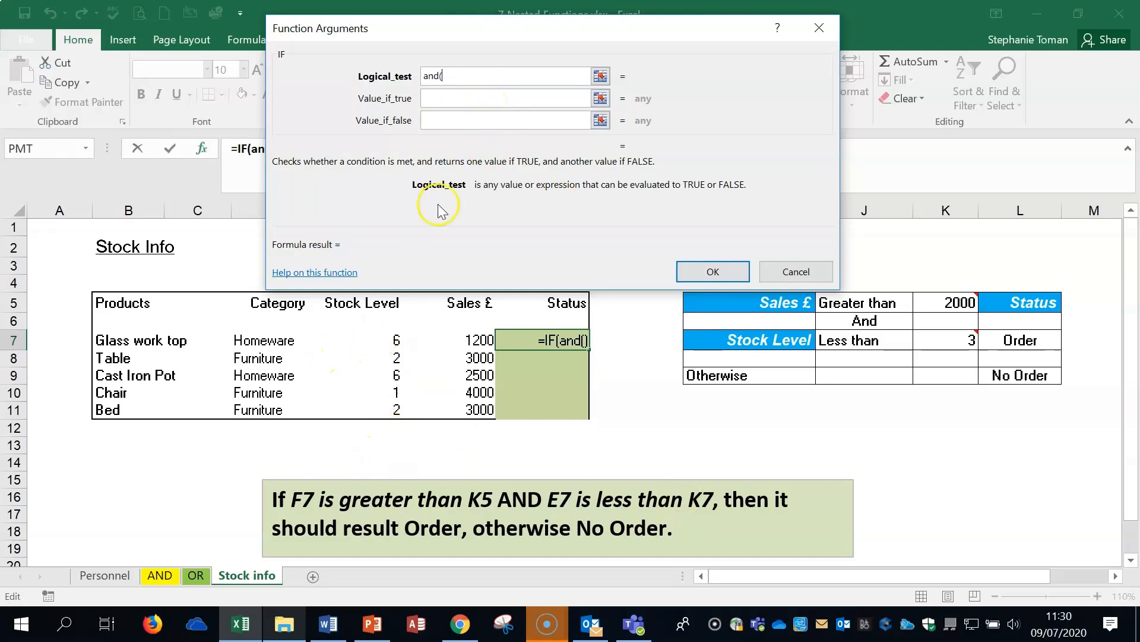
Enter the first AND condition as F7>$K$5, comparing the product's sales with the absolute sales threshold cell.
drag(494, 28, 755, 18)
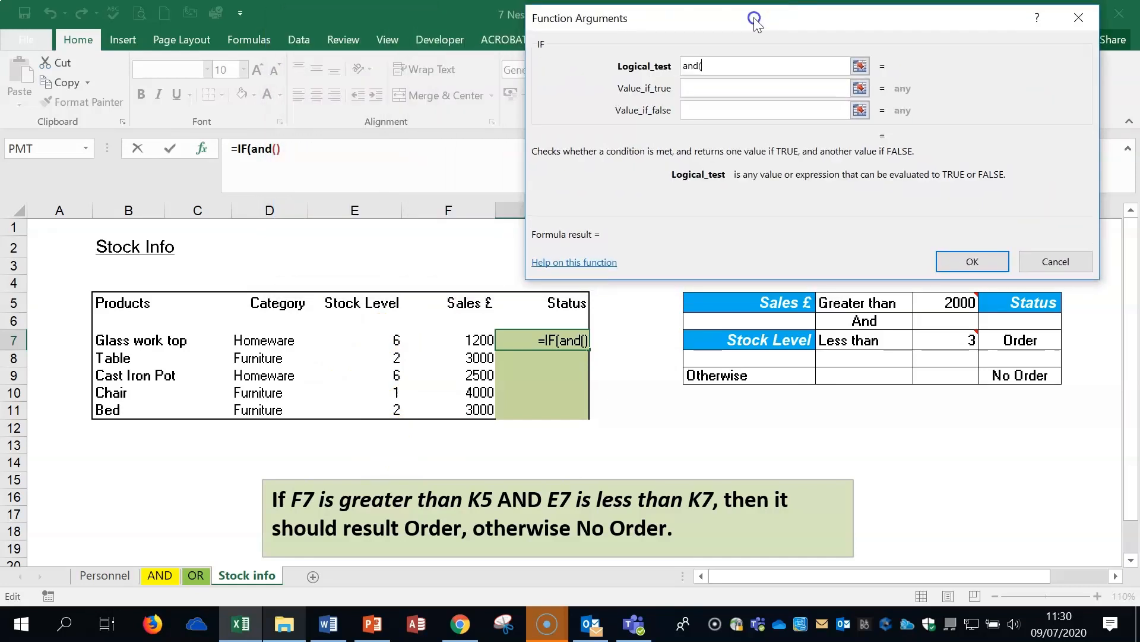
click(474, 340)
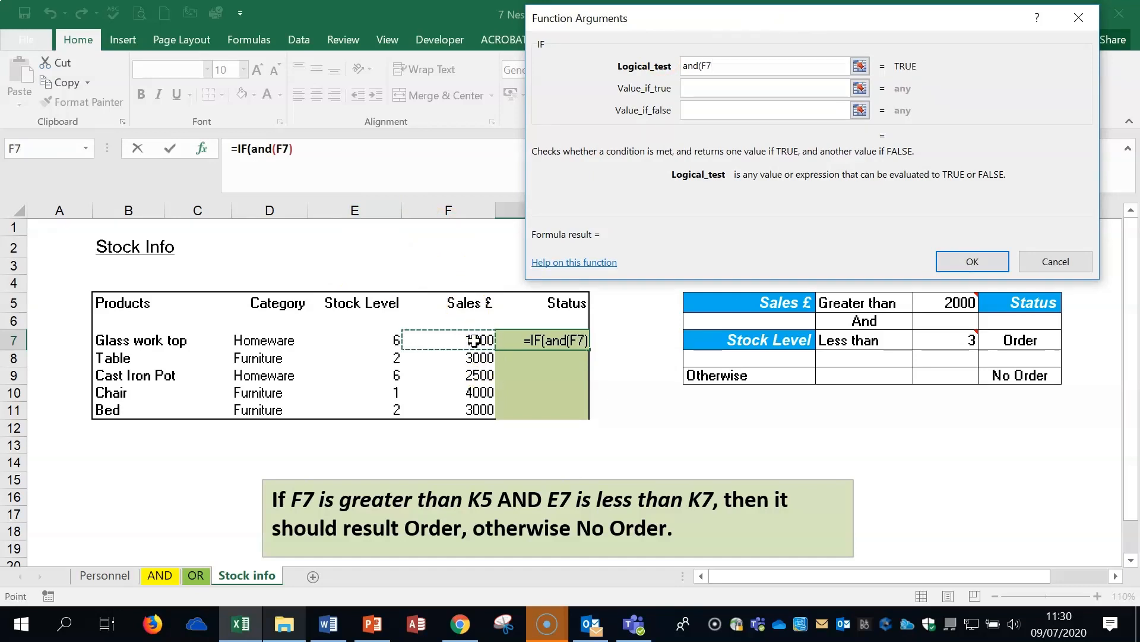
text(>)
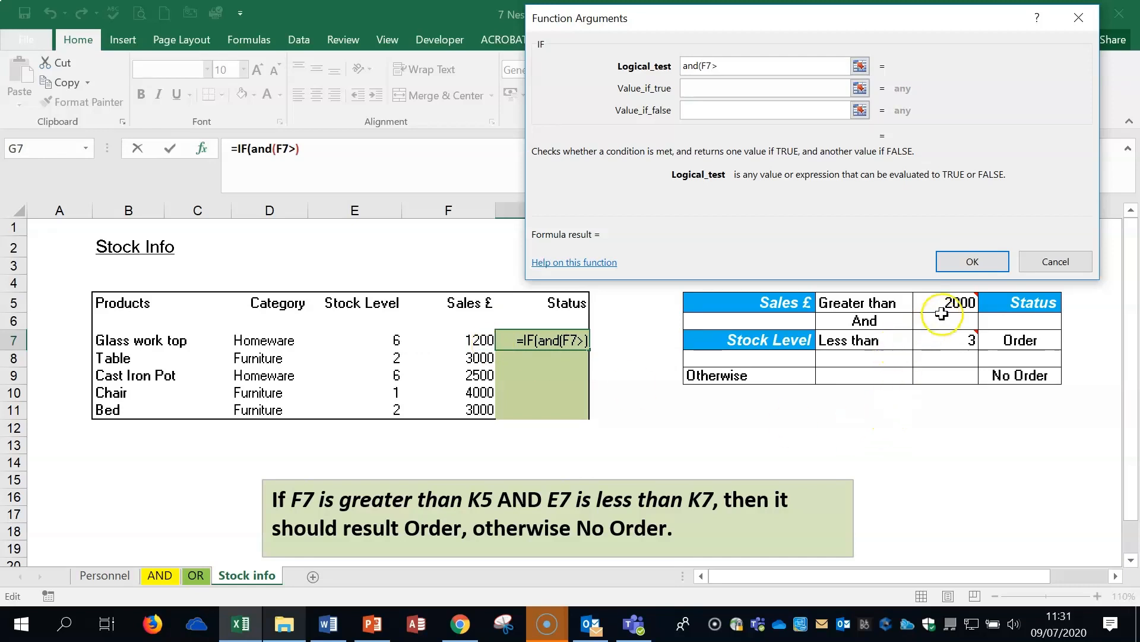
drag(909, 16, 669, 29)
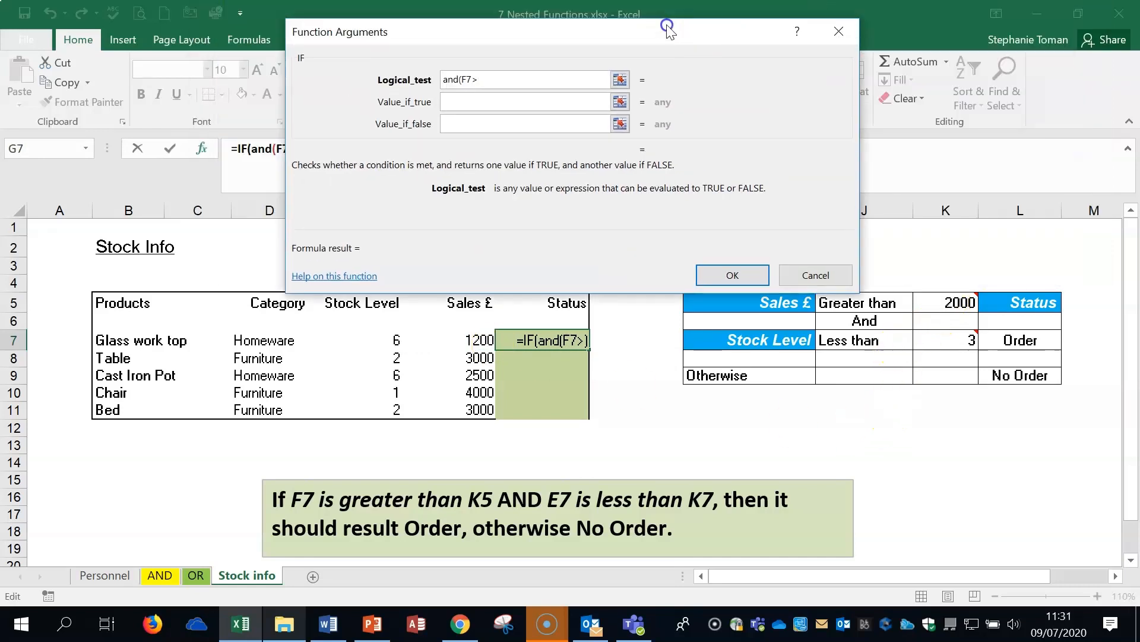
click(952, 304)
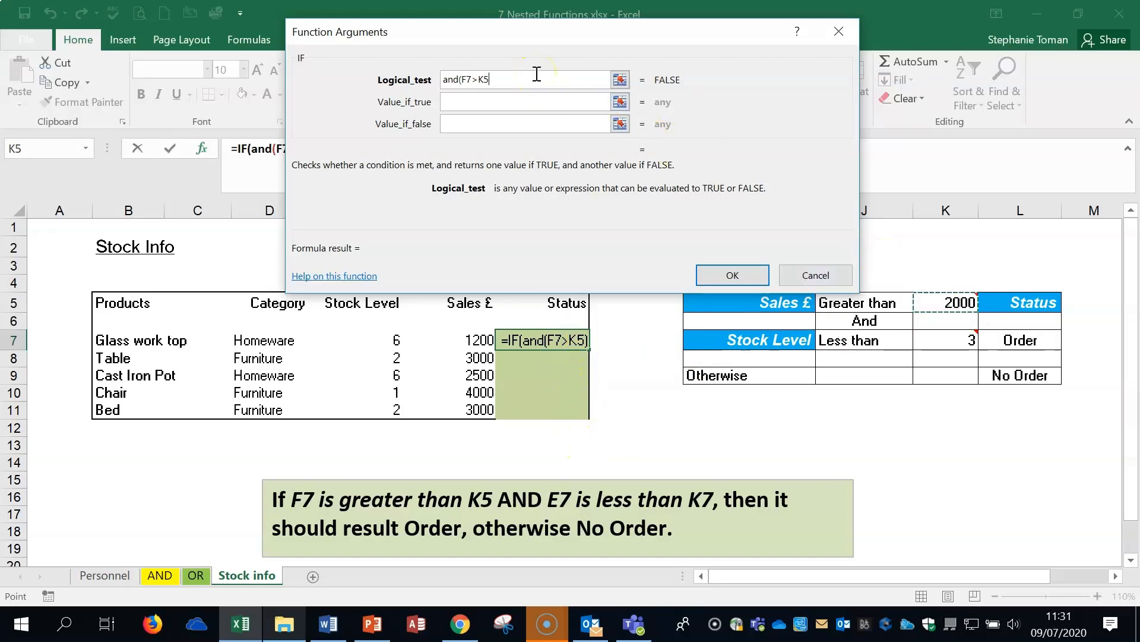
key(F4)
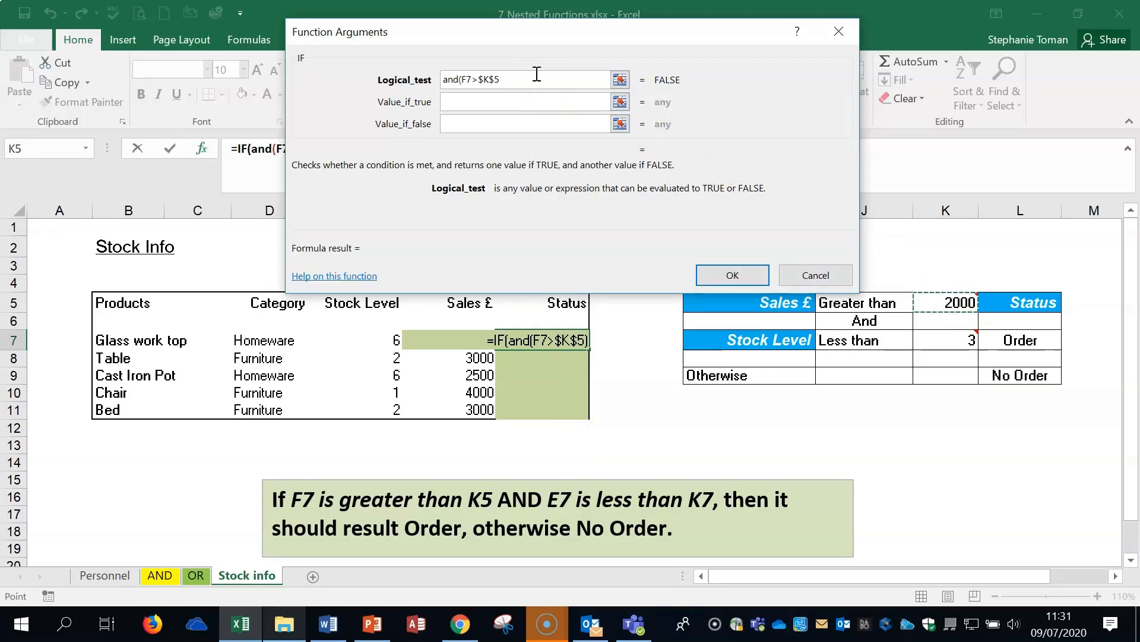
Add the second AND condition E7<$K$7, comparing the stock level with the absolute threshold cell, and close the AND function.
text(,)
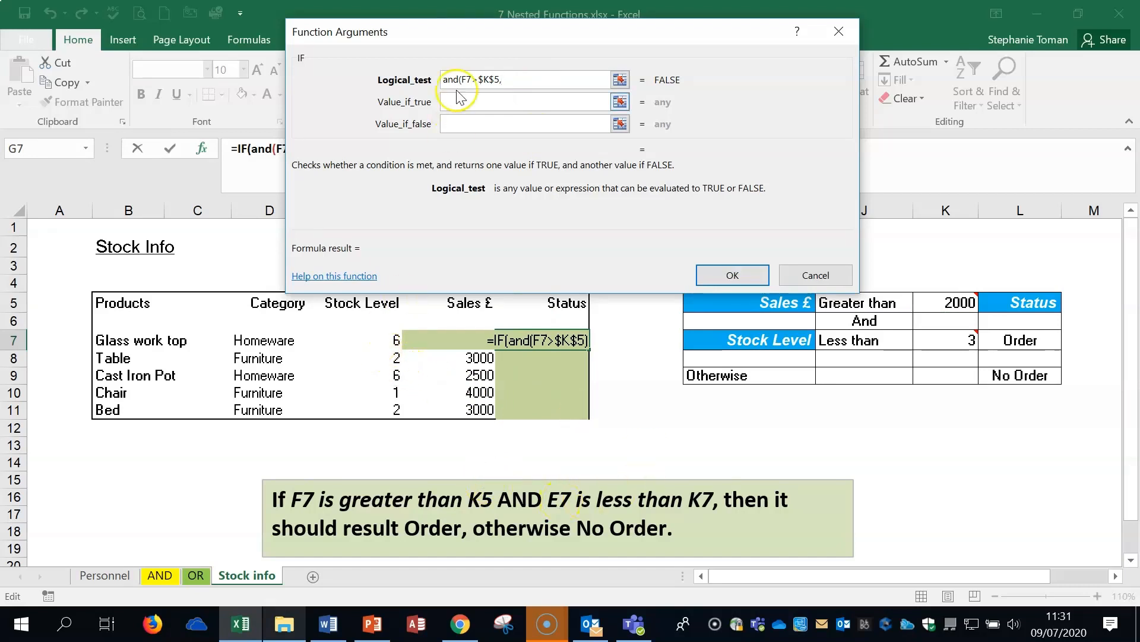
drag(477, 32, 509, 33)
click(358, 338)
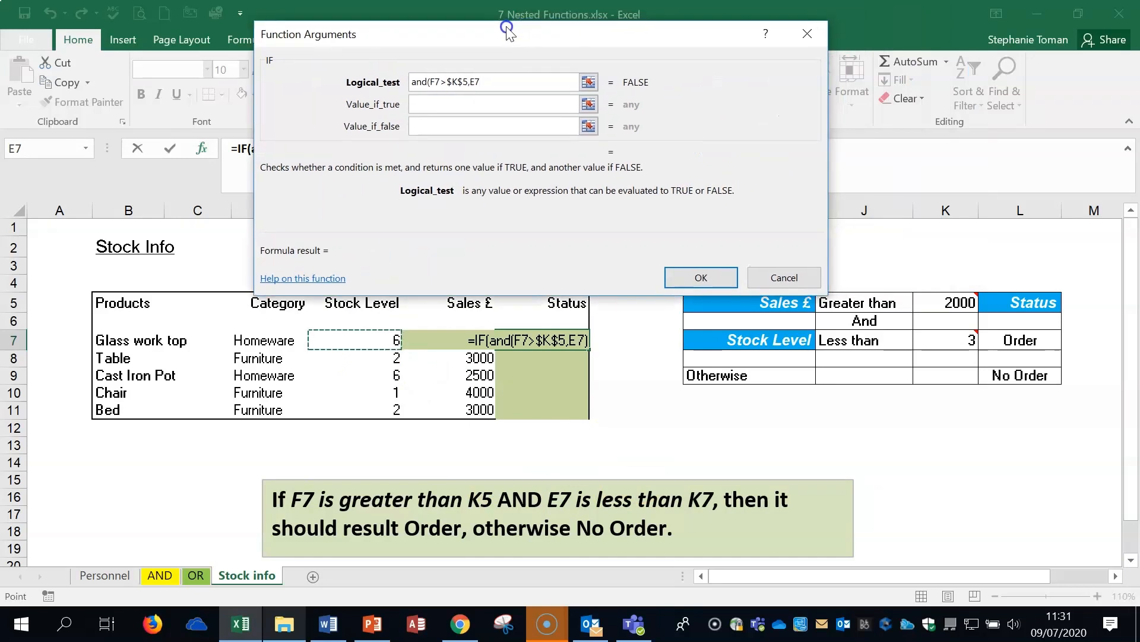
text(<)
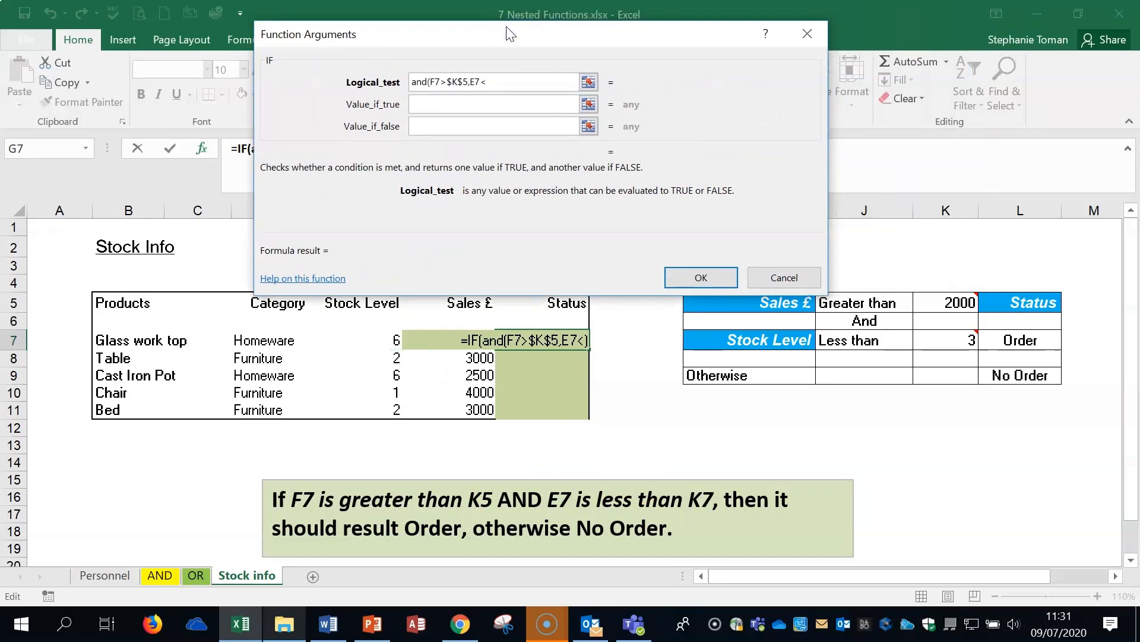
click(962, 338)
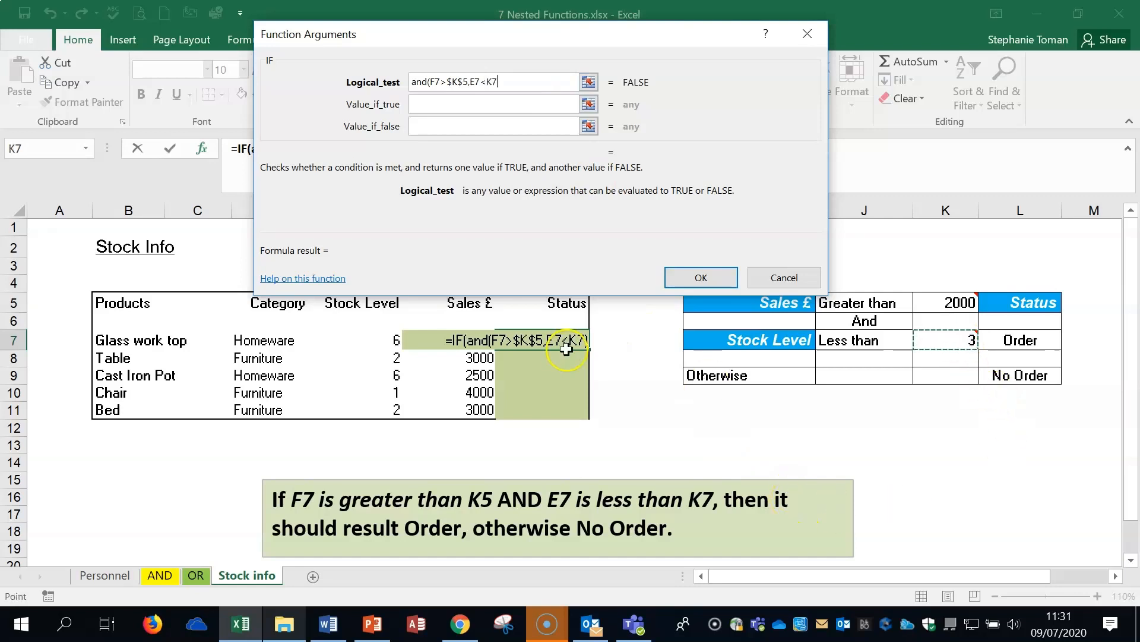
click(968, 340)
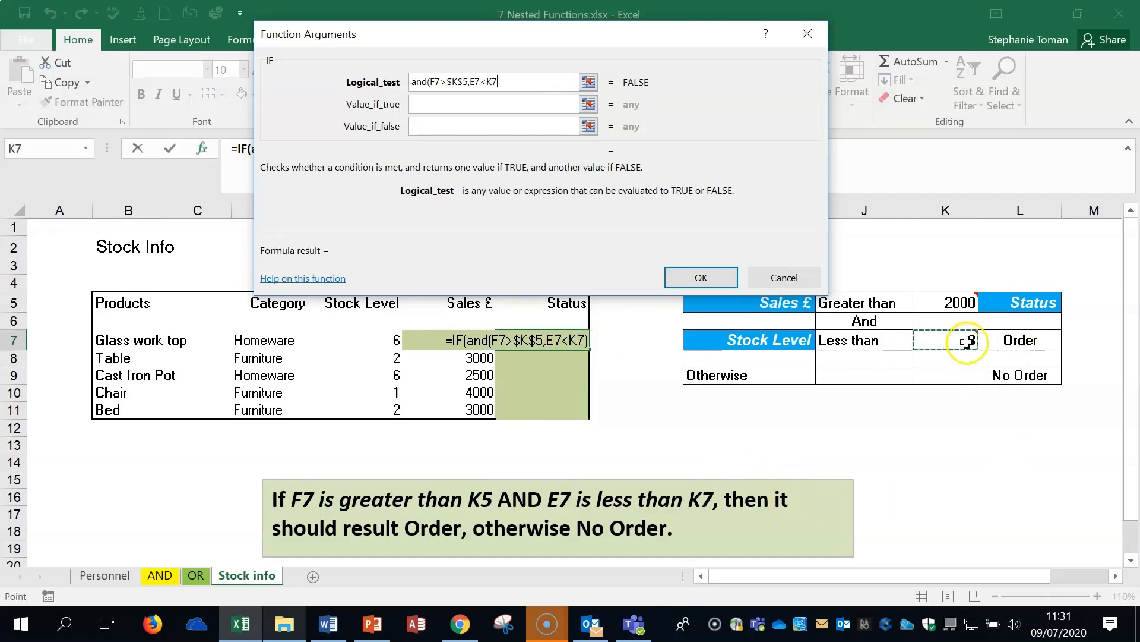
key(F4)
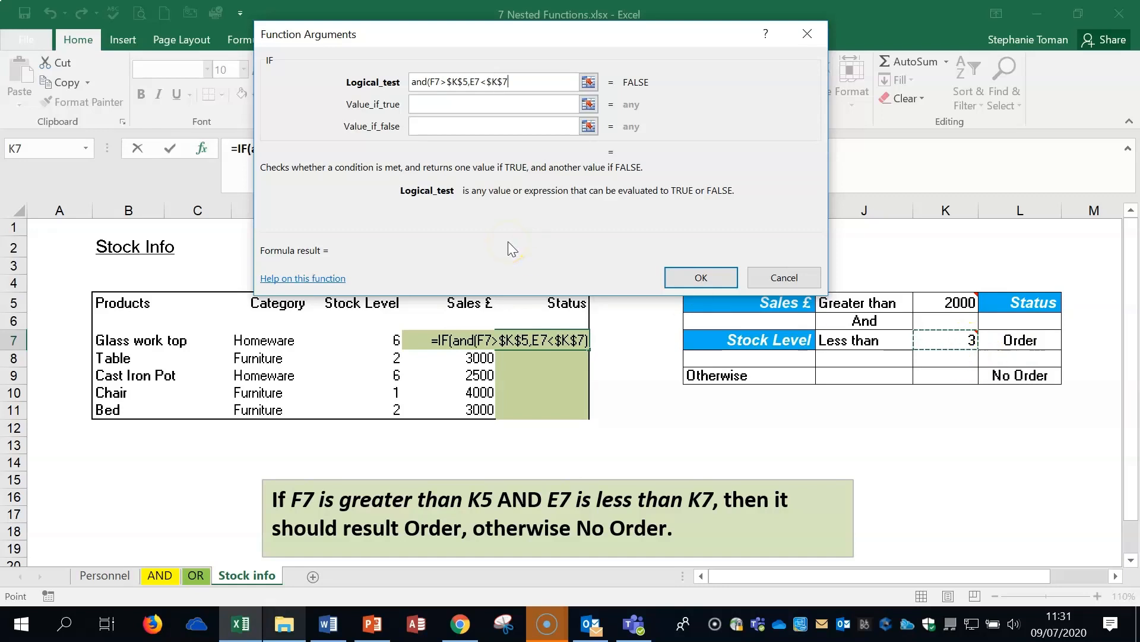
text())
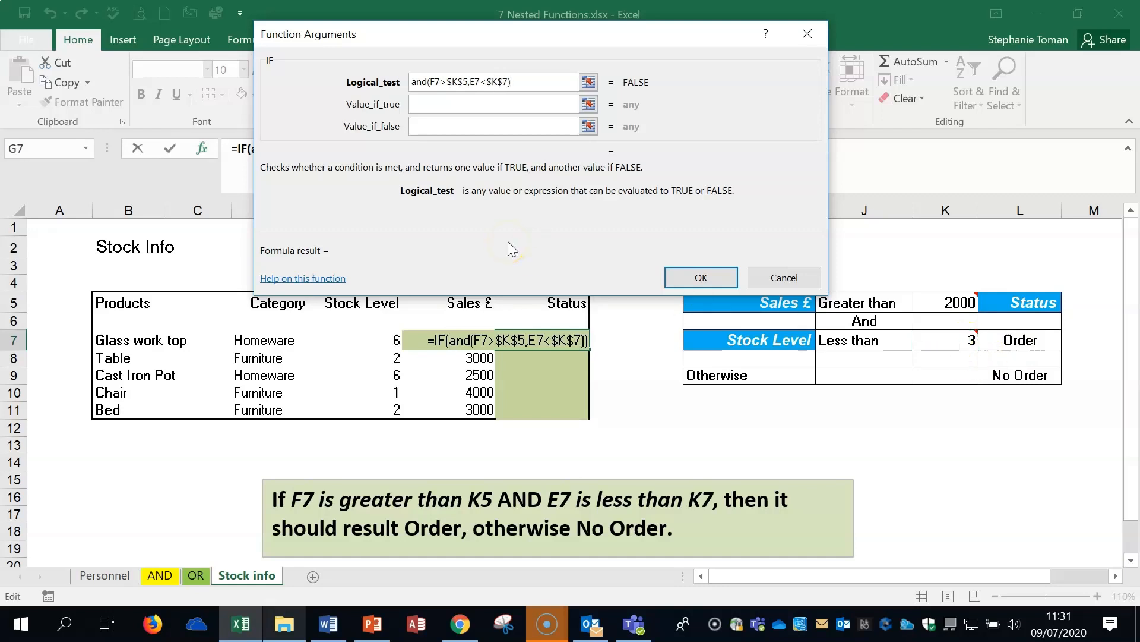
Set the value if true to "Order" and the value if false to "No Order", and fill the G7 formula down to row 11.
click(428, 108)
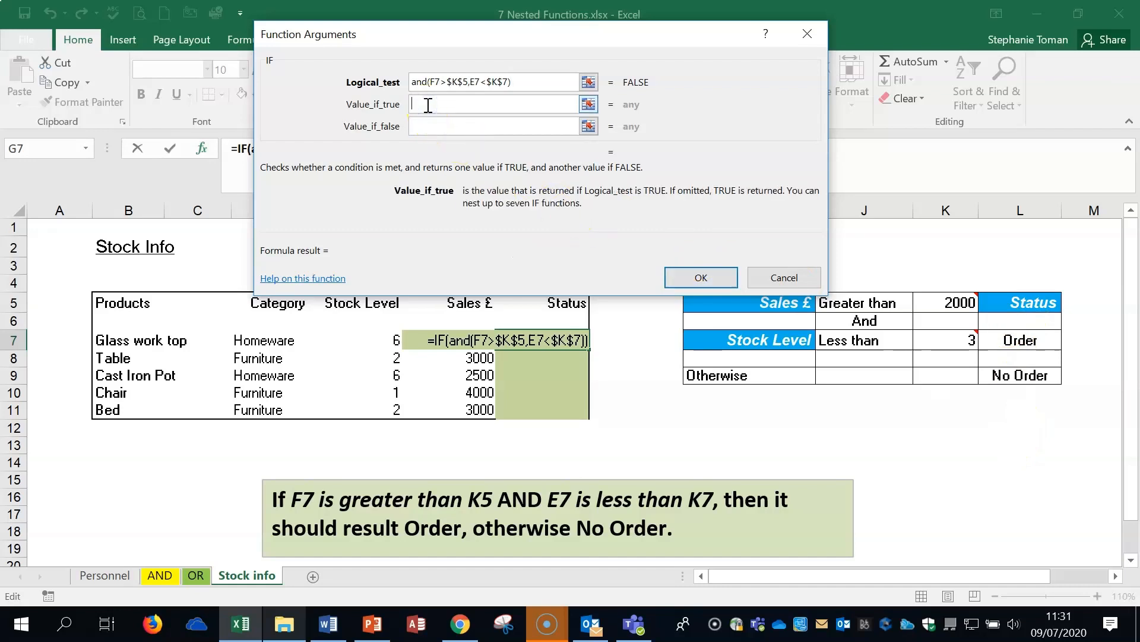
text(Order)
click(426, 122)
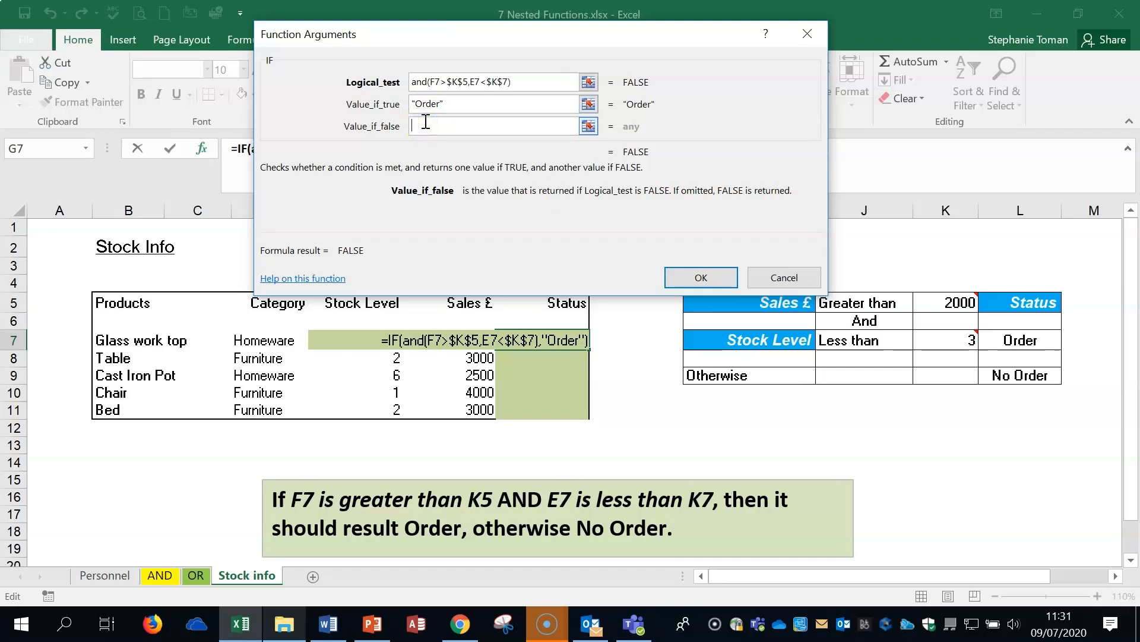
text(No O)
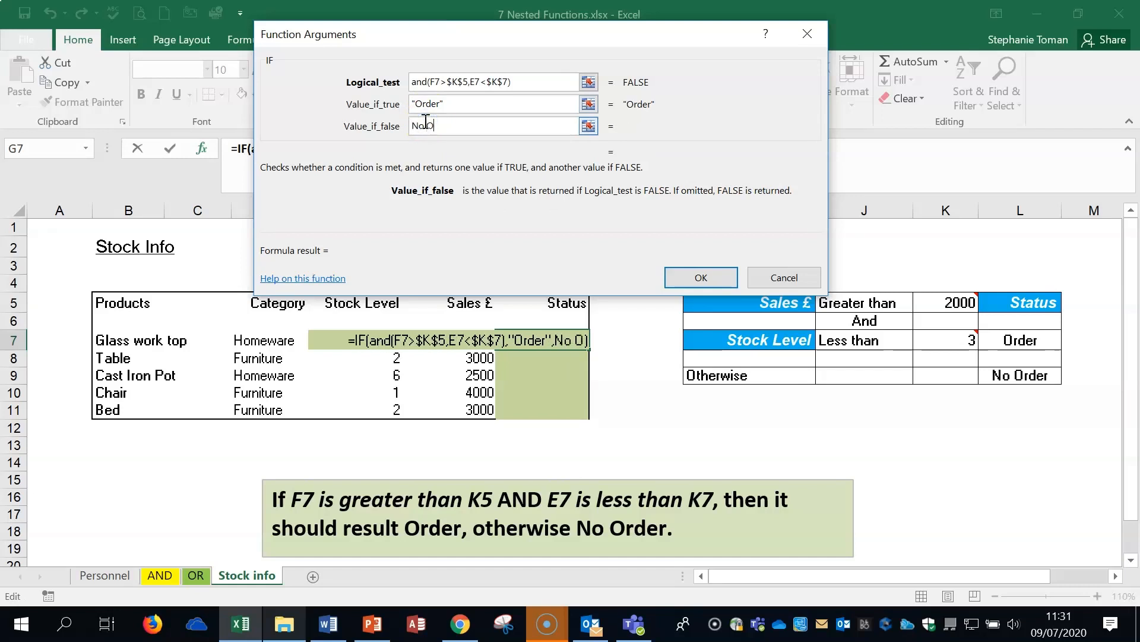
text(rder)
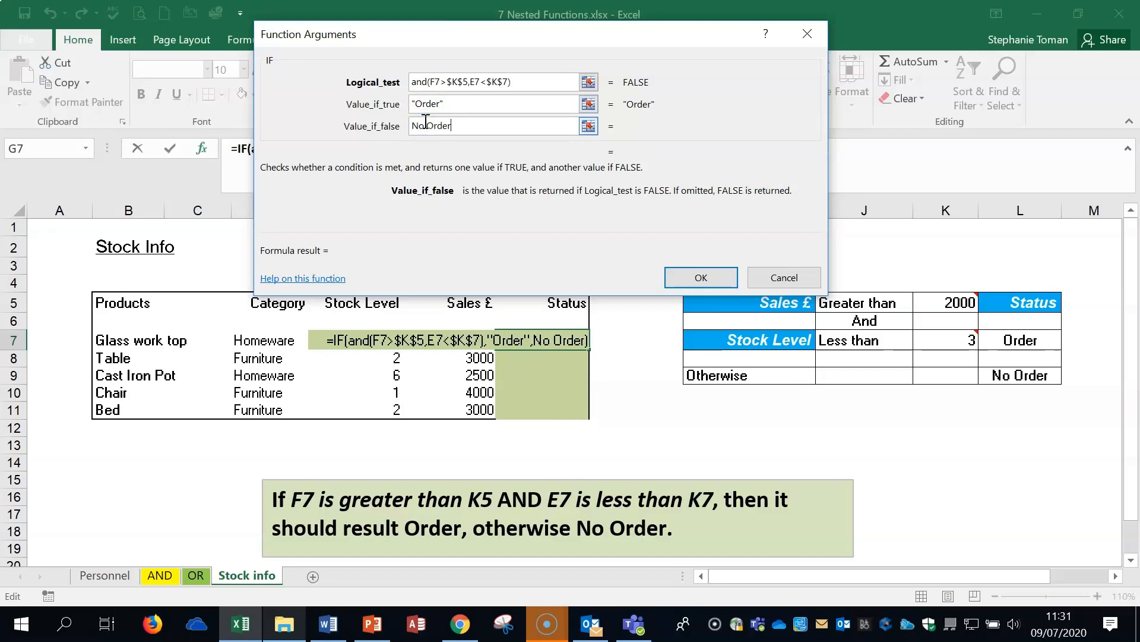
click(540, 105)
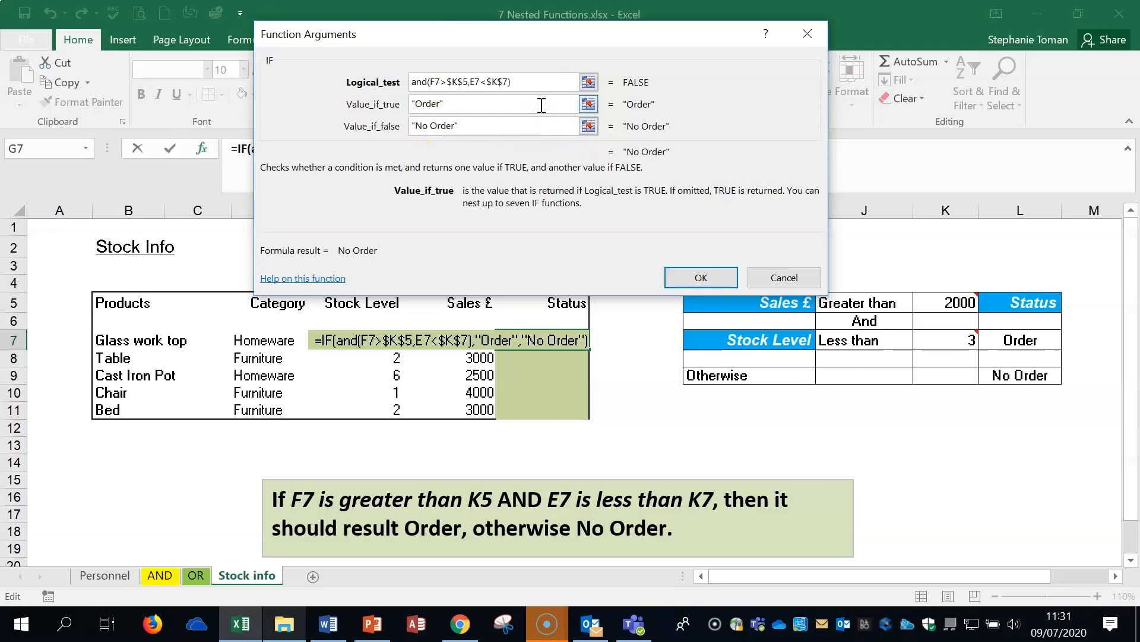
click(697, 278)
double_click(590, 349)
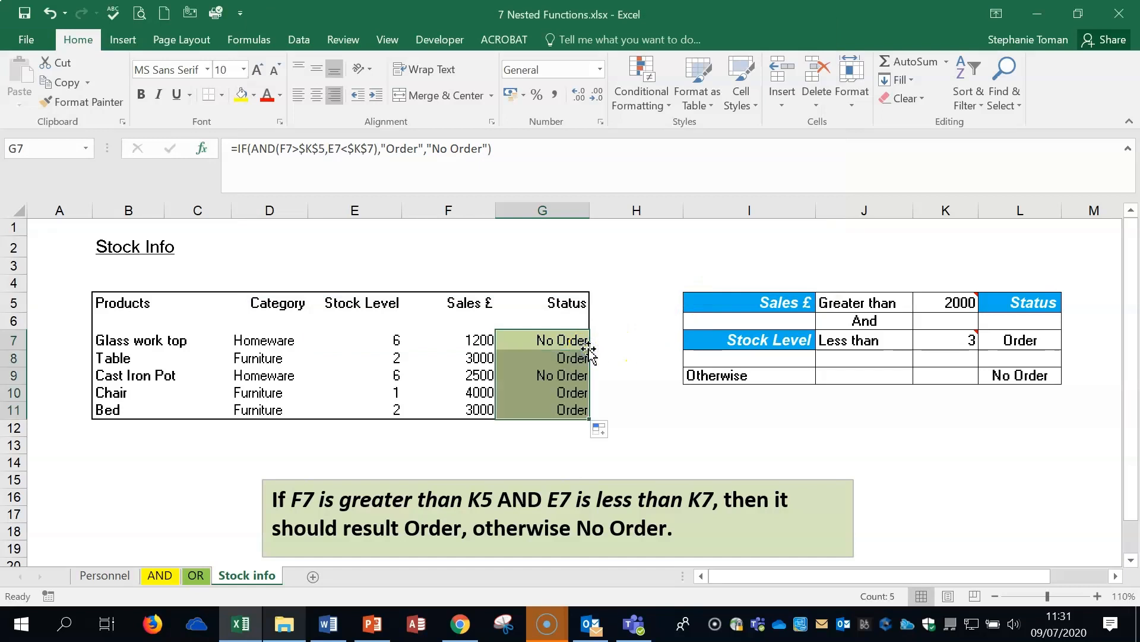
Reveal the model answer formulas in the green instruction text box below the stock table.
click(996, 445)
scroll(998, 439, down, 1)
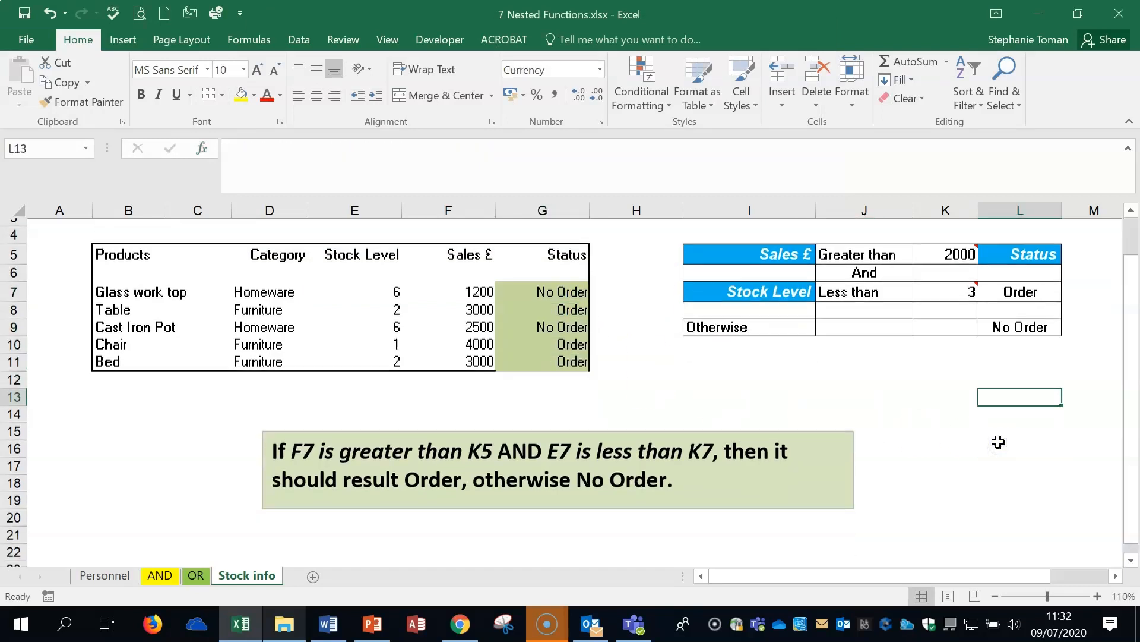
click(603, 478)
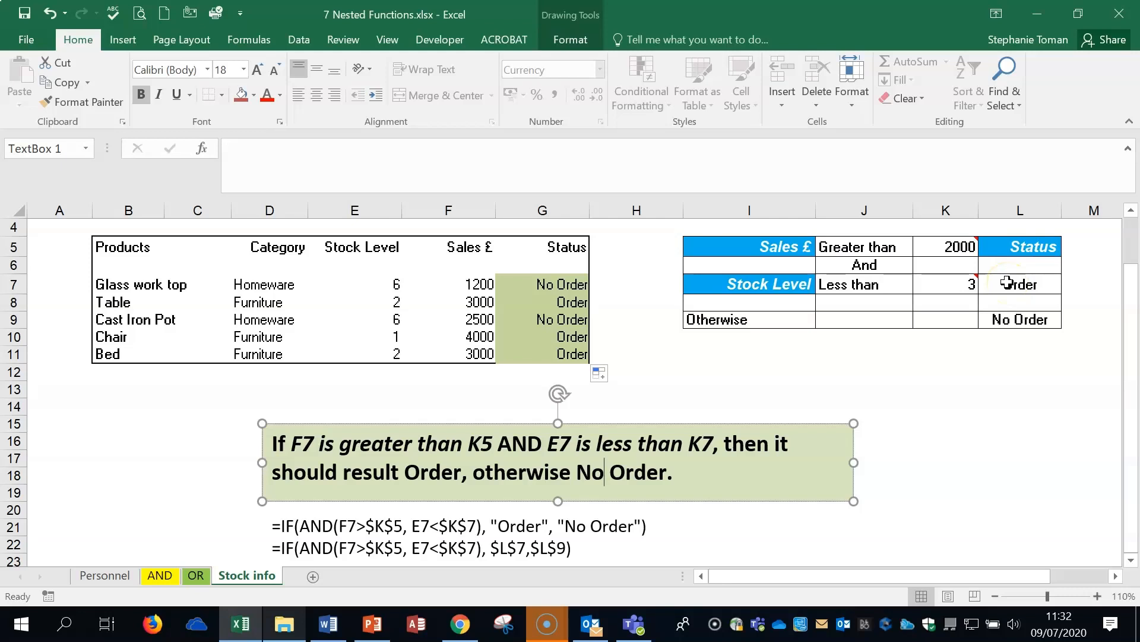
click(548, 280)
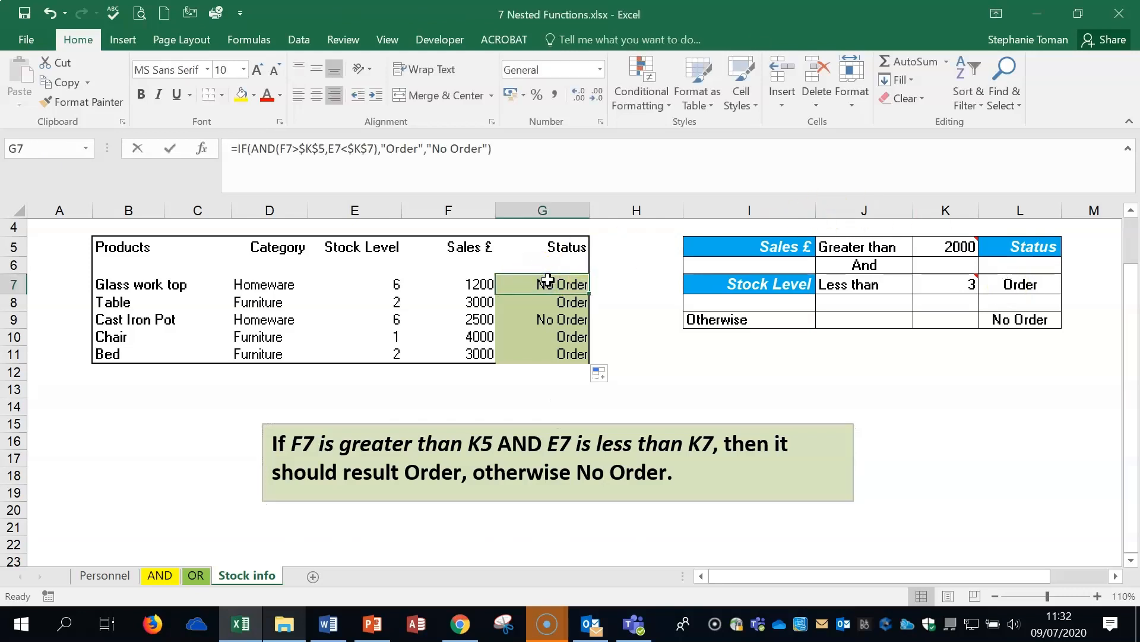
text(=if)
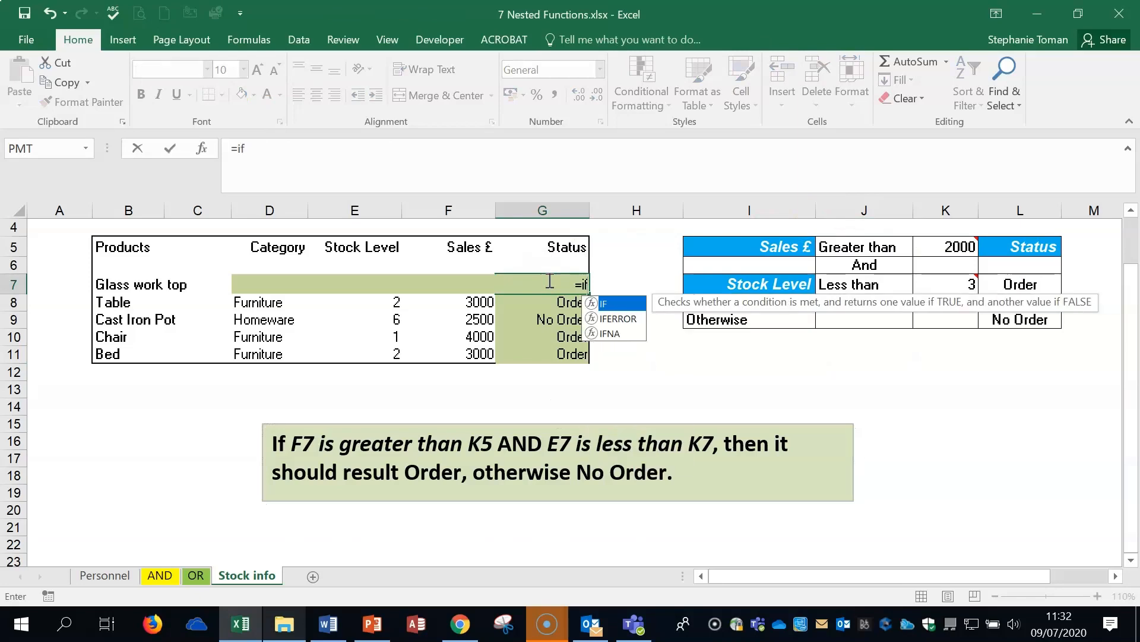
double_click(622, 301)
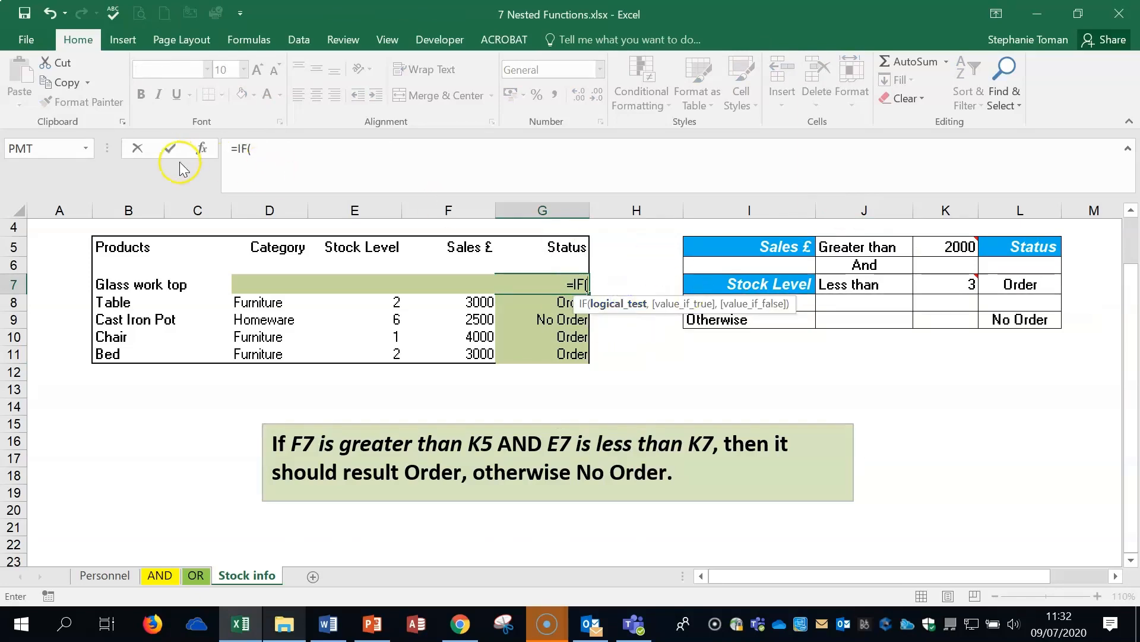
click(202, 148)
drag(508, 38, 810, 357)
click(718, 396)
text(a)
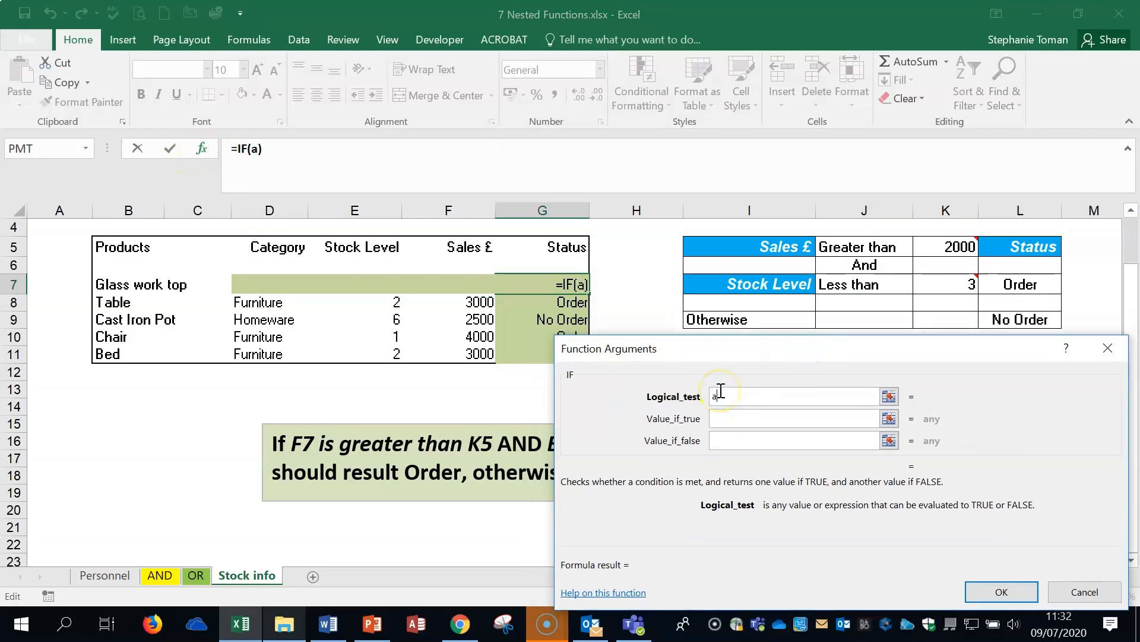
text(nd()
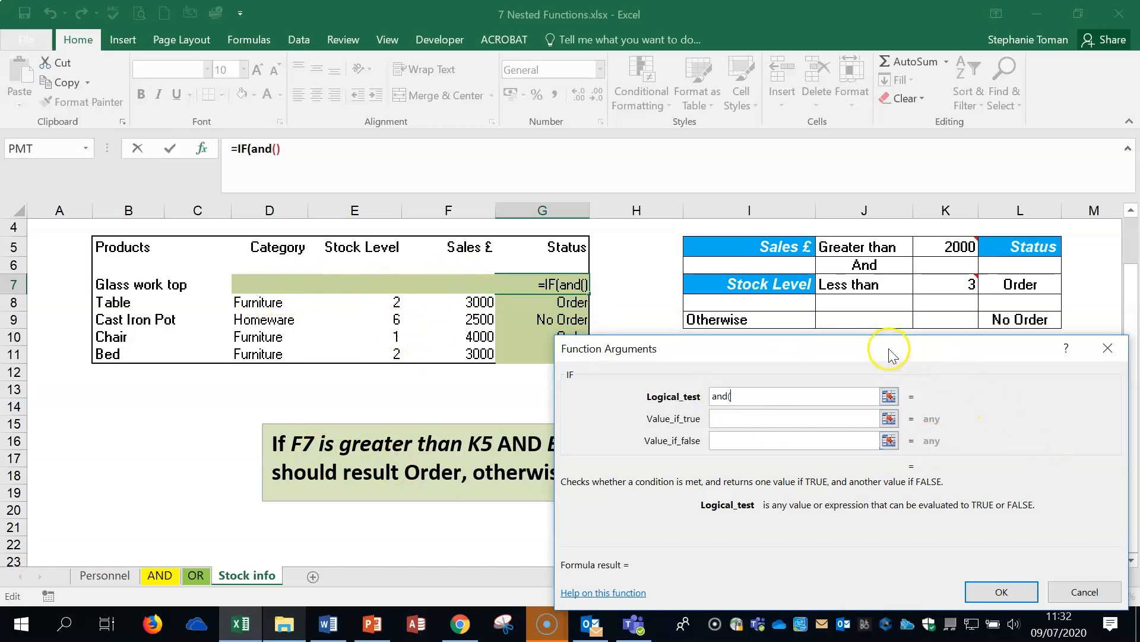
drag(889, 348, 940, 127)
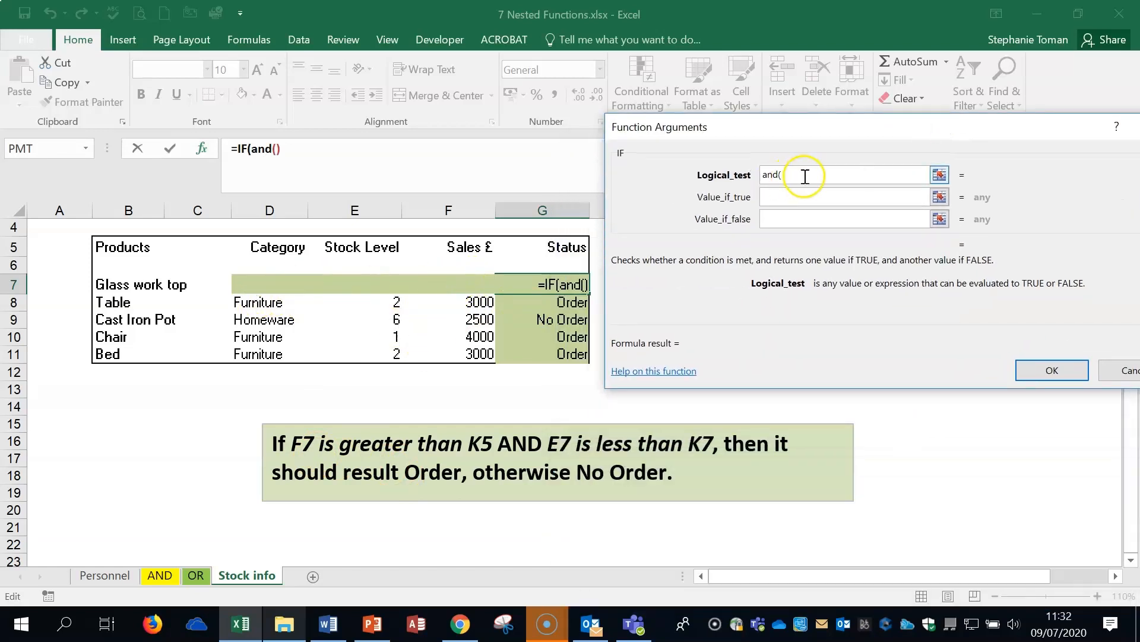
click(800, 194)
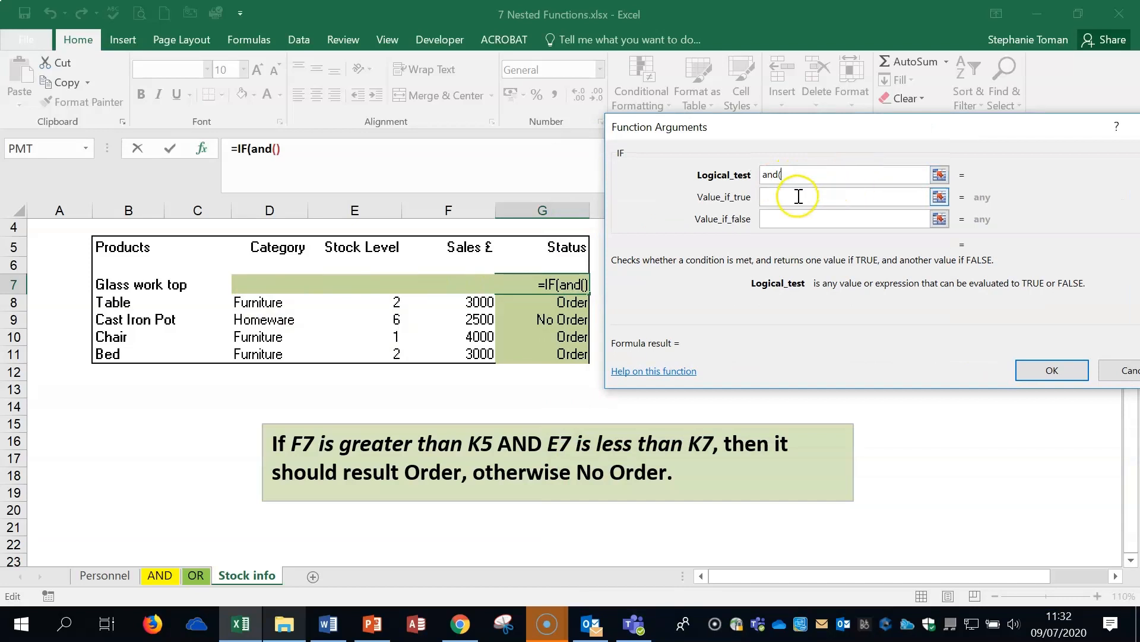
click(796, 218)
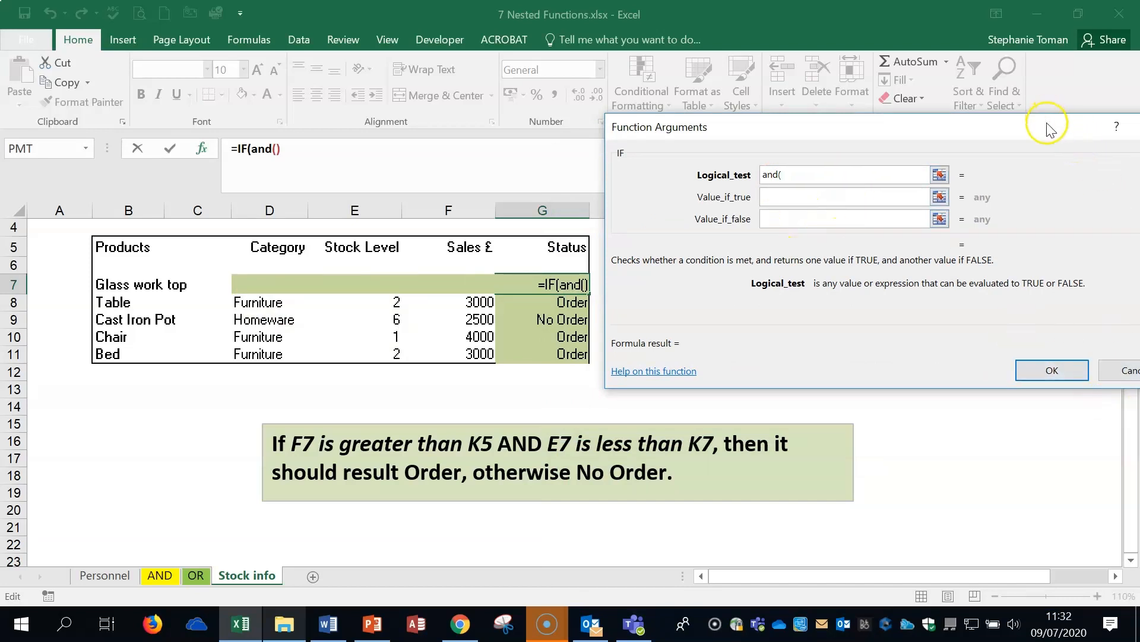
drag(1047, 124, 922, 118)
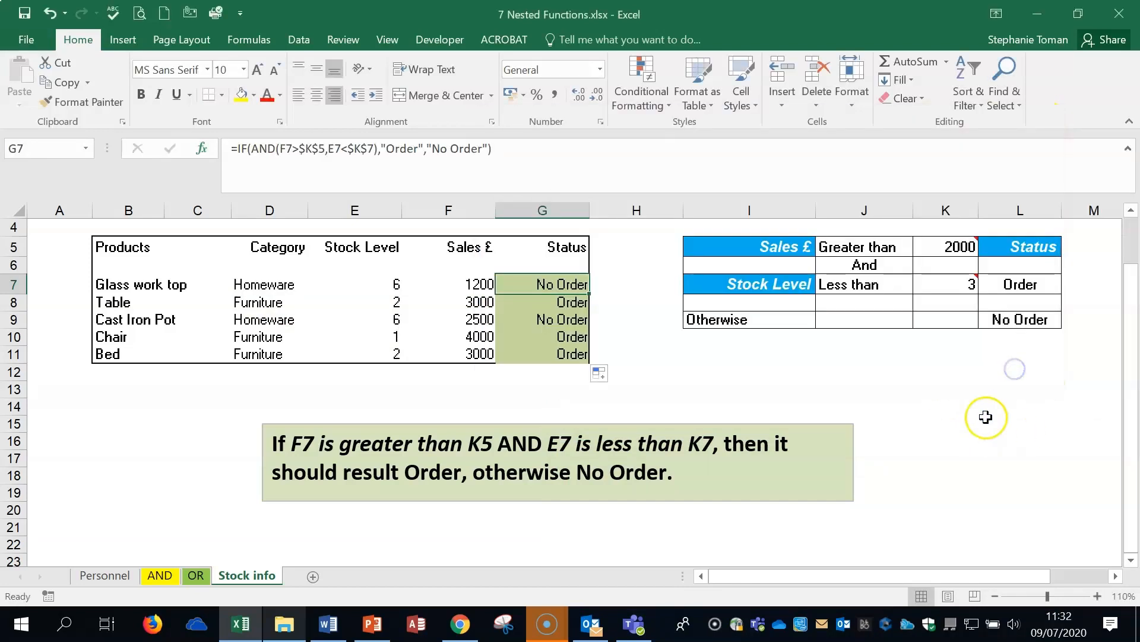
click(1001, 419)
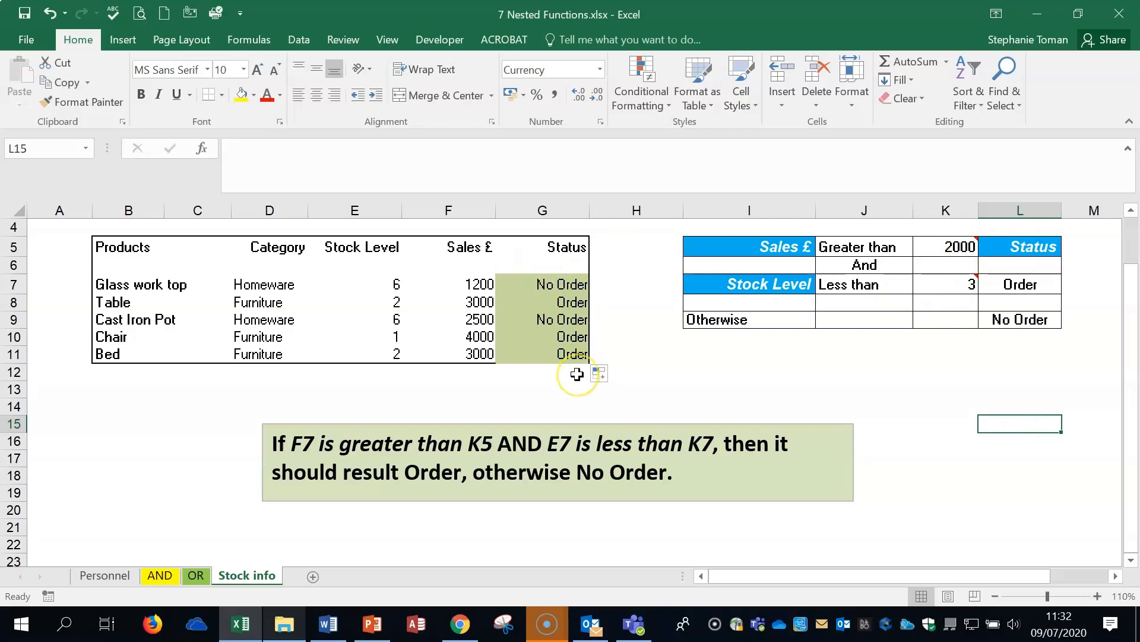
Close the nested functions workbook and open IF Function.xlsx from the Extras folder of Week 5 Section 14.
click(1121, 13)
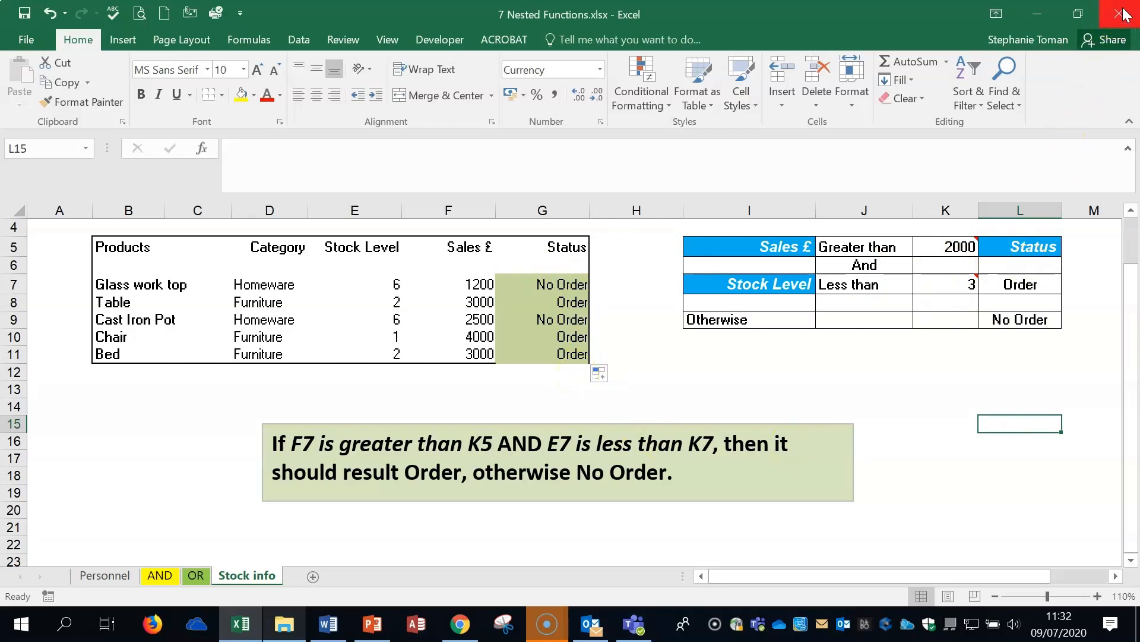
click(570, 332)
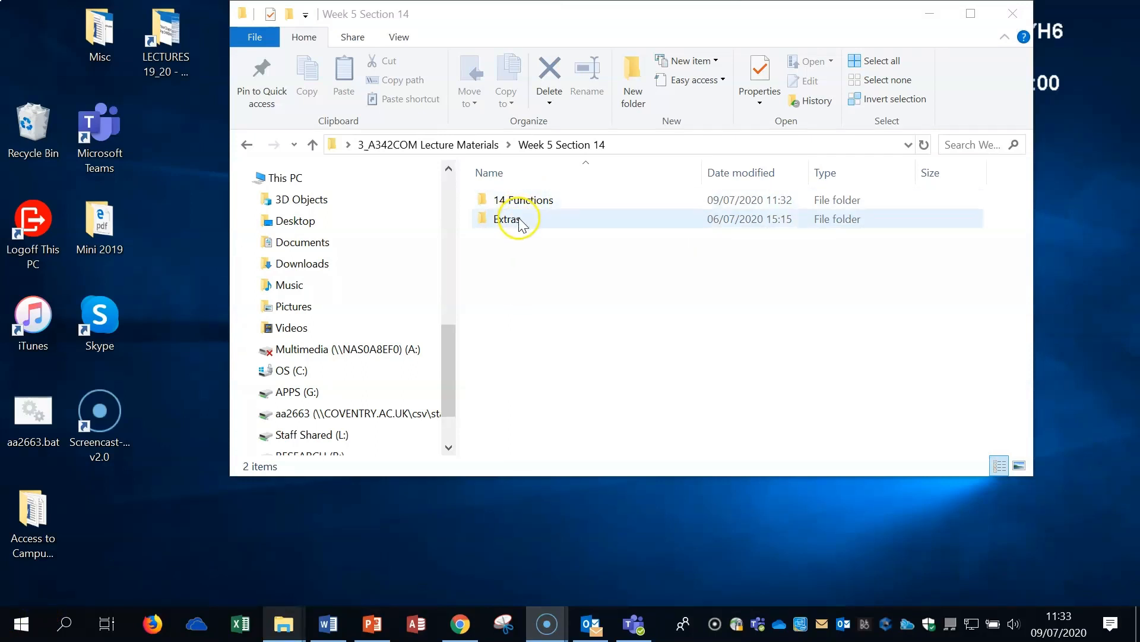
double_click(516, 221)
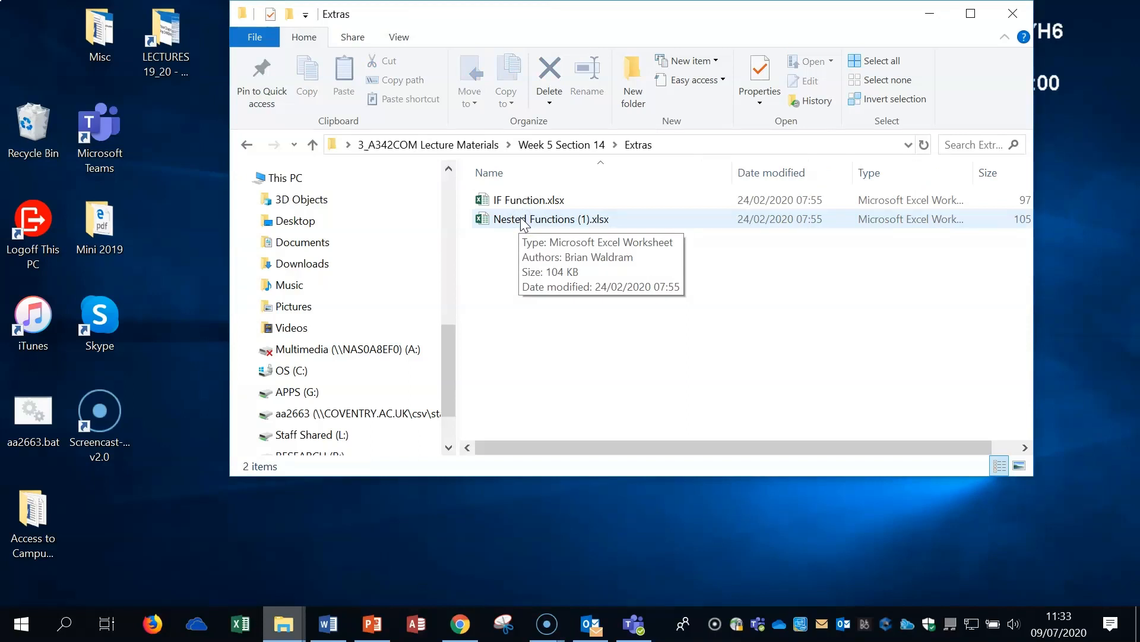
click(535, 202)
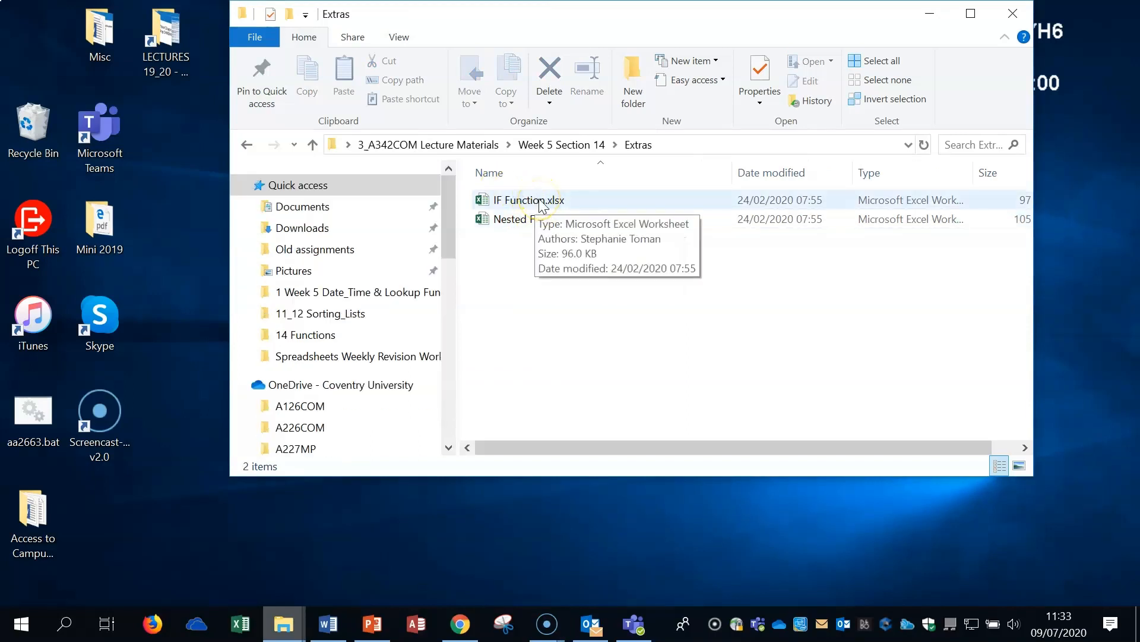
click(537, 202)
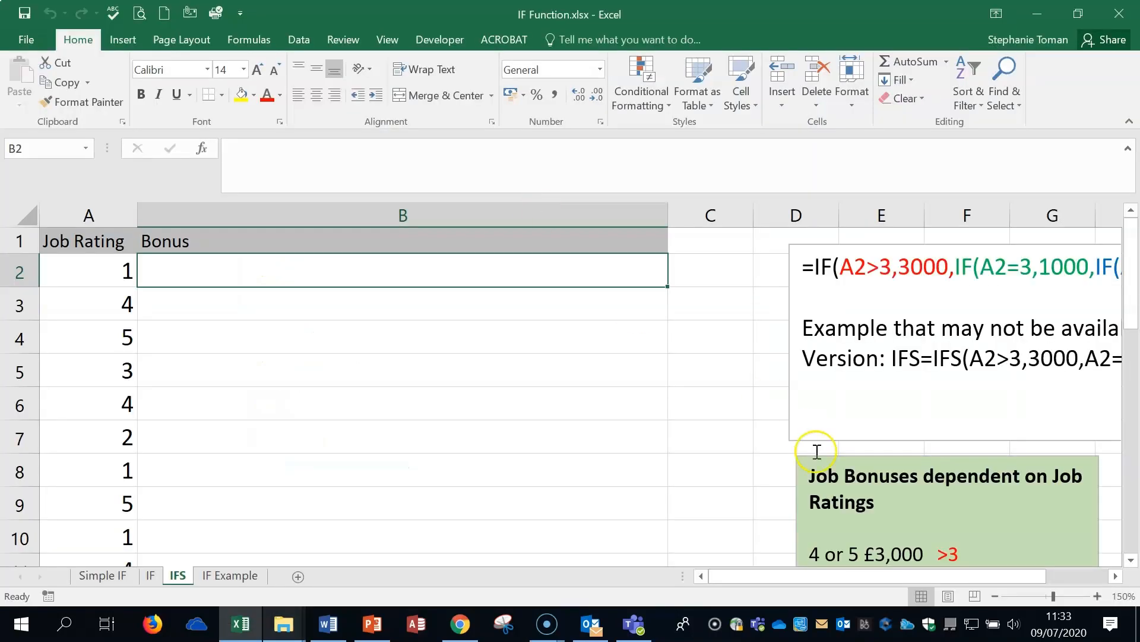
Examine the job bonus example on the IFS sheet and the exam marks criteria on the Simple IF sheet.
click(995, 595)
click(995, 595)
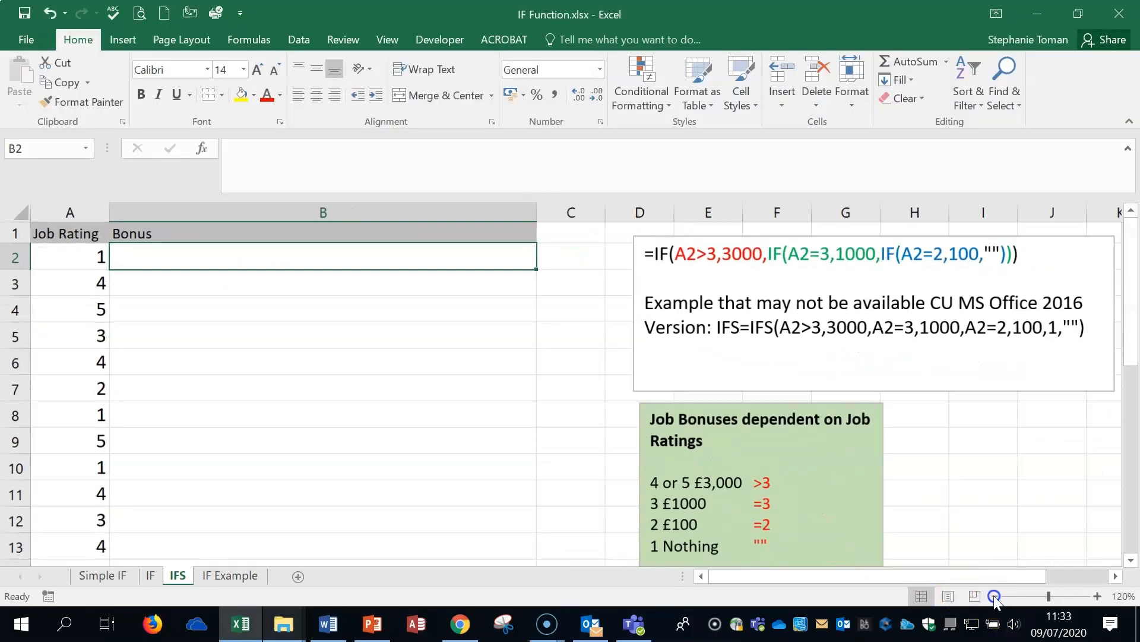
click(995, 596)
click(995, 595)
click(995, 595)
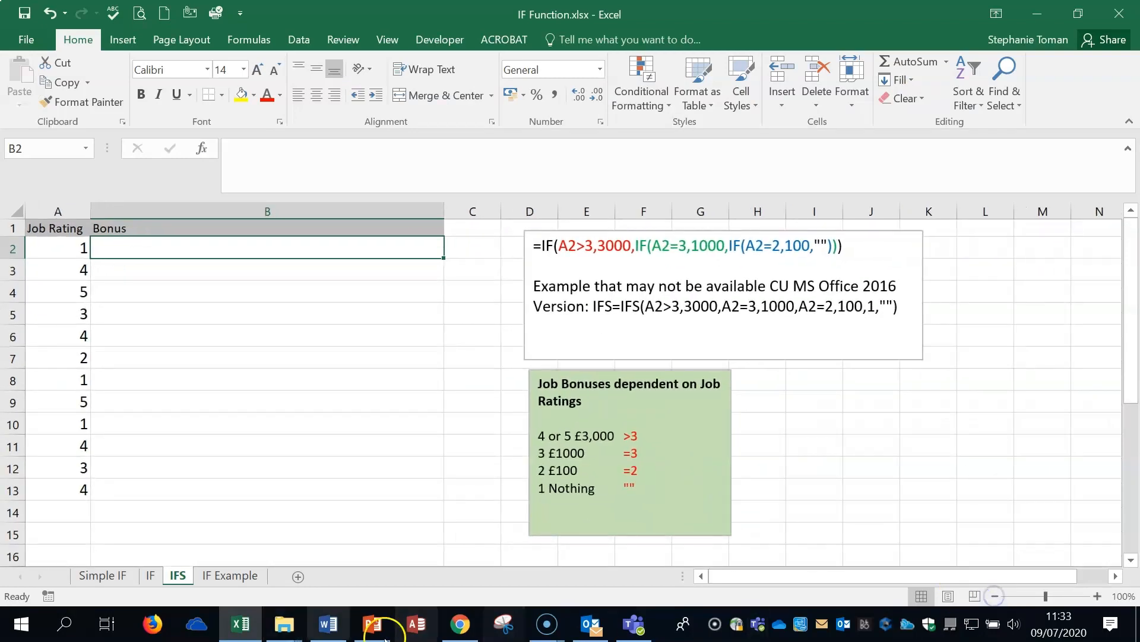
click(118, 575)
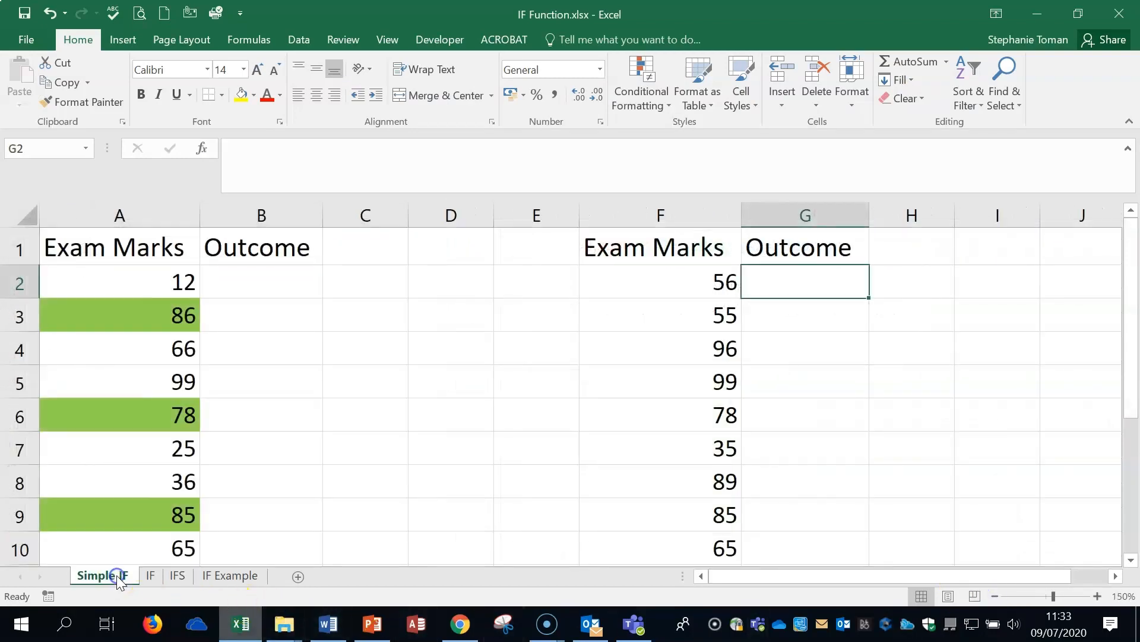
click(823, 294)
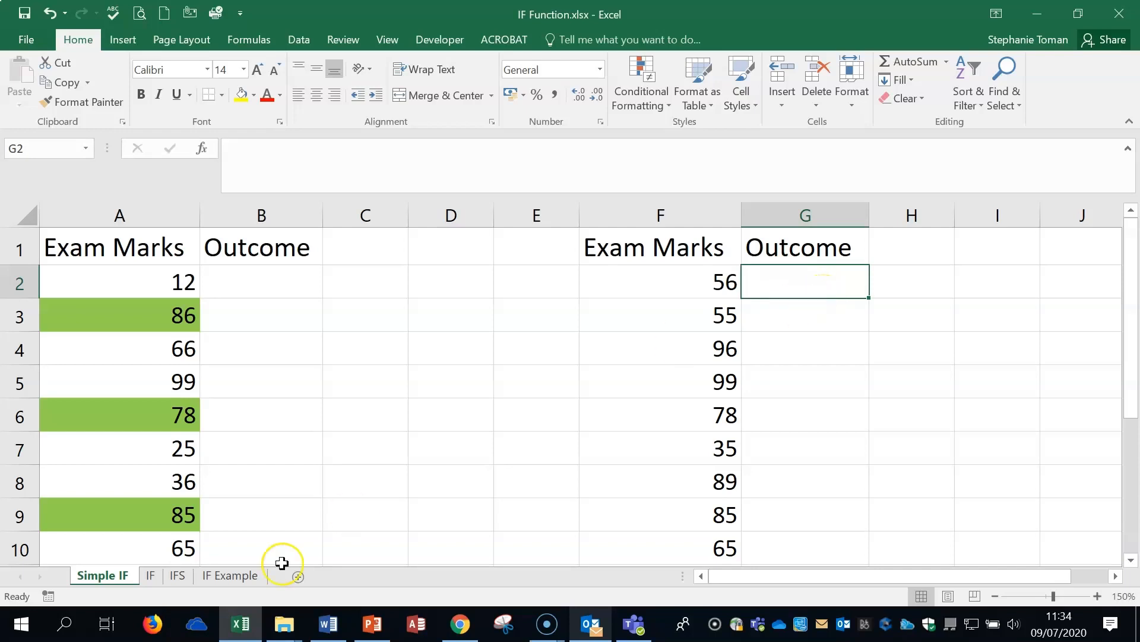
click(995, 596)
click(995, 596)
click(995, 596)
click(995, 596)
click(992, 596)
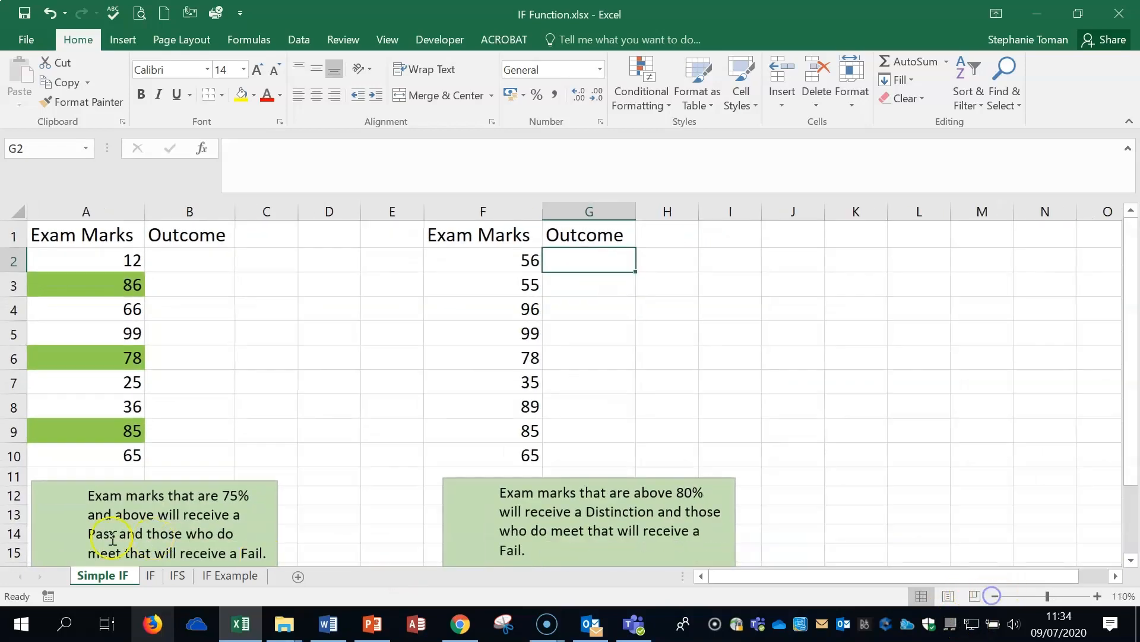
Examine the nested IF example for number of sightings on the IF sheet, down to its Function Arguments picture.
click(152, 576)
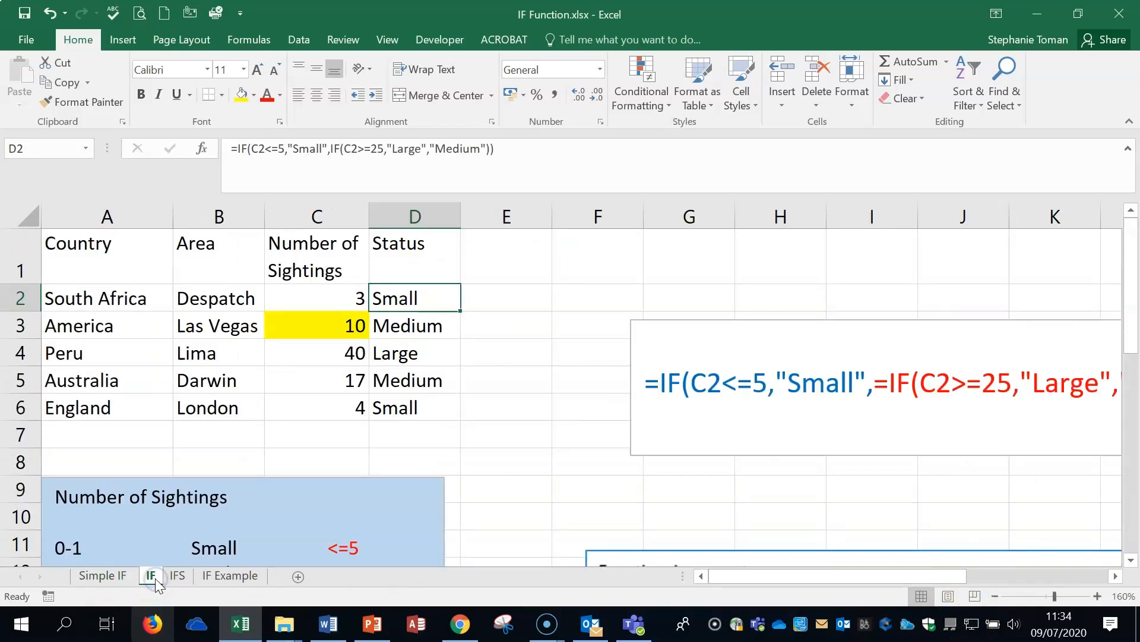
click(996, 597)
click(995, 596)
click(996, 596)
click(996, 596)
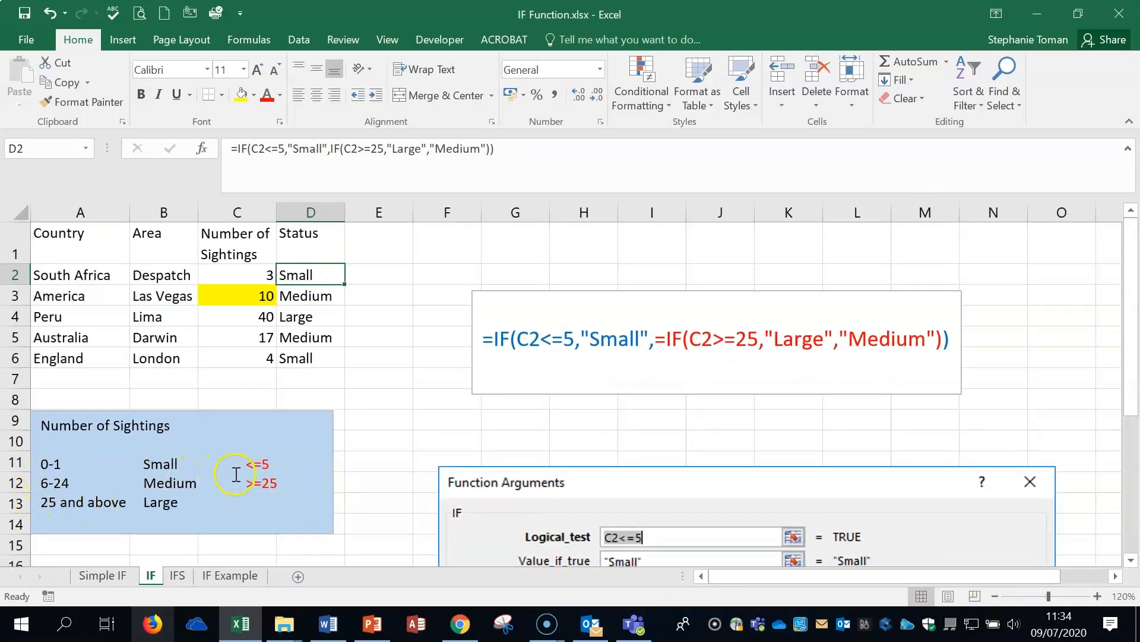
drag(1131, 403, 1134, 458)
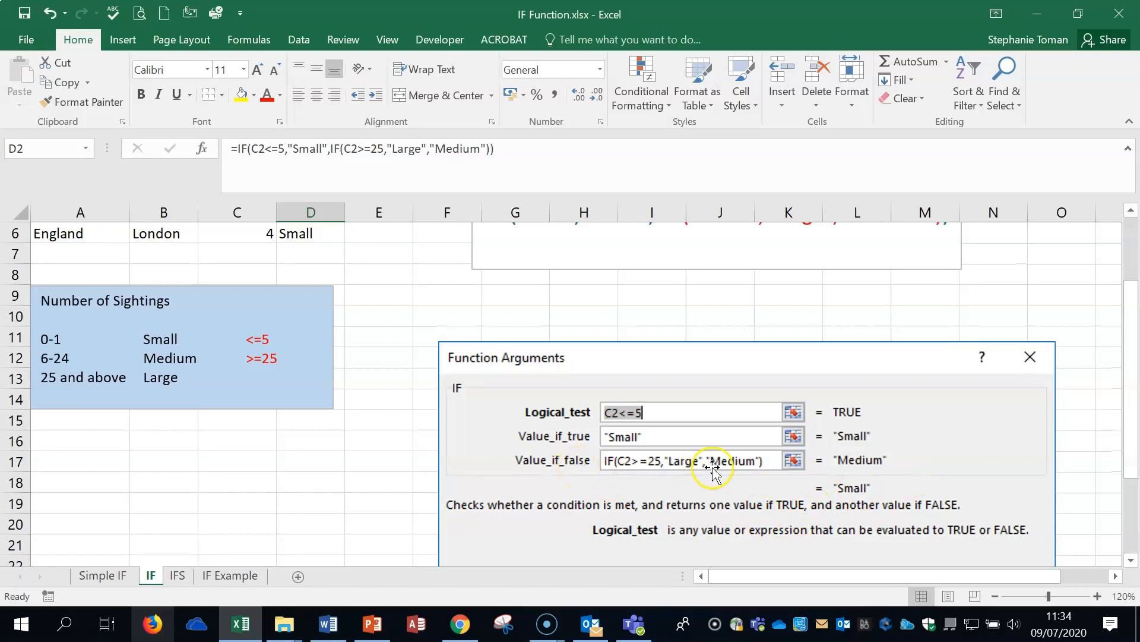
Look at the IFS sheet briefly and examine the AND function and nested IF bonus examples on the IF Example sheet.
click(178, 576)
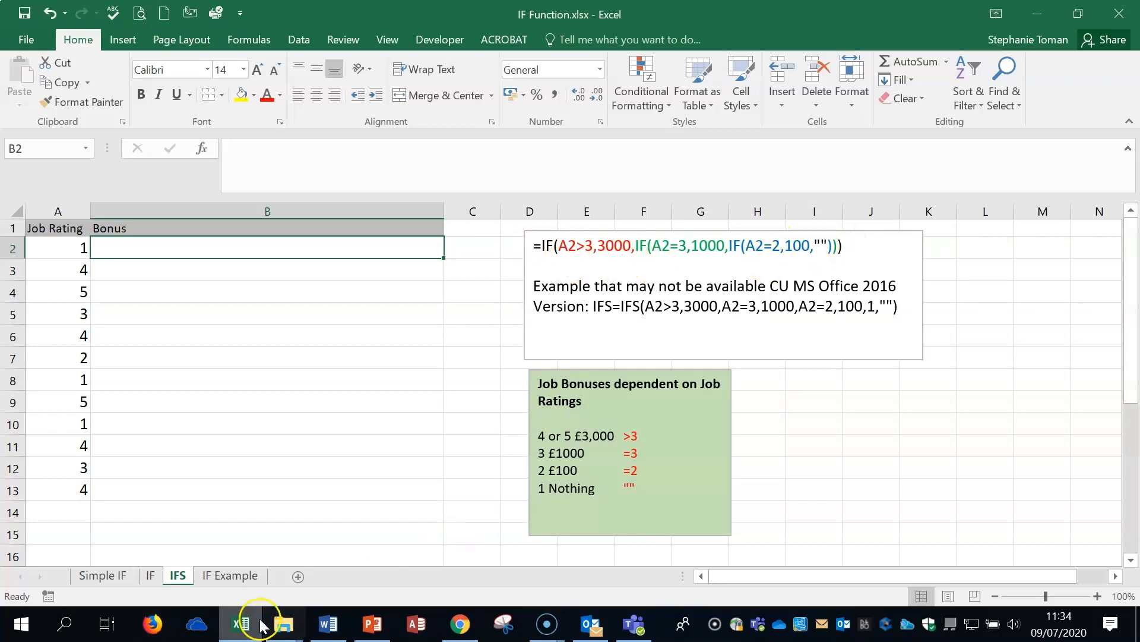
click(232, 575)
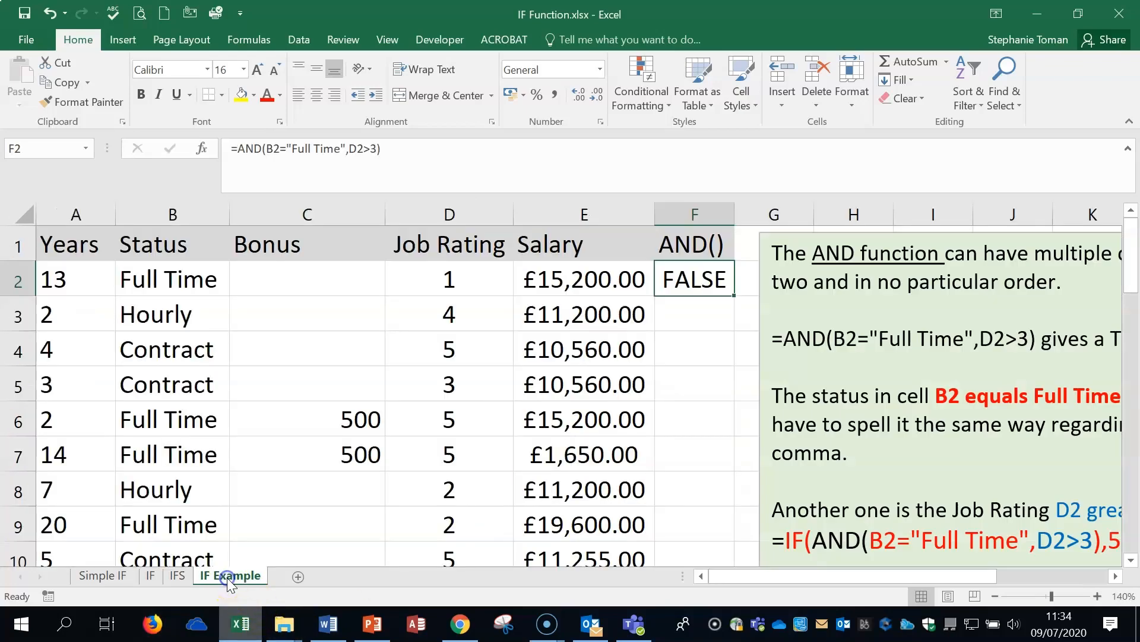
click(995, 596)
click(996, 596)
click(996, 597)
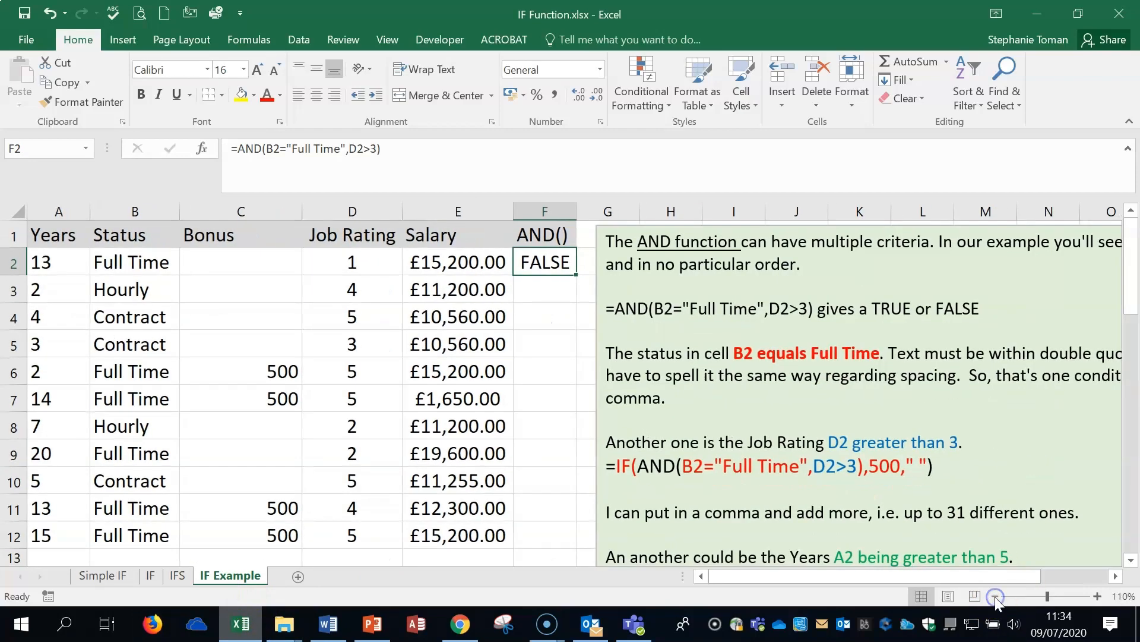
click(995, 596)
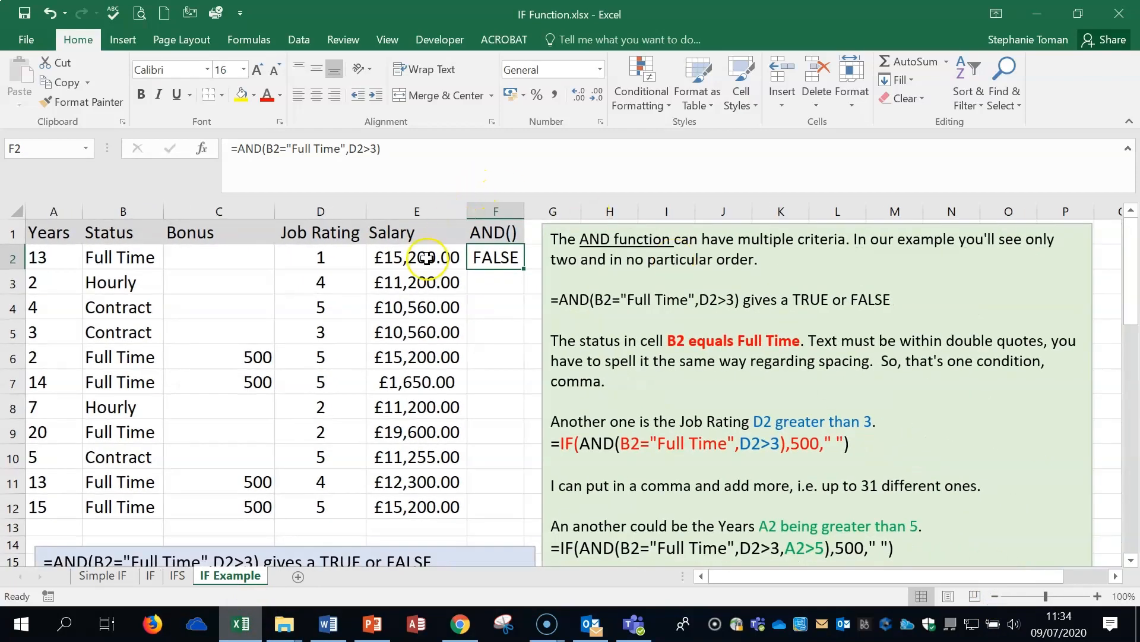
click(509, 257)
click(425, 258)
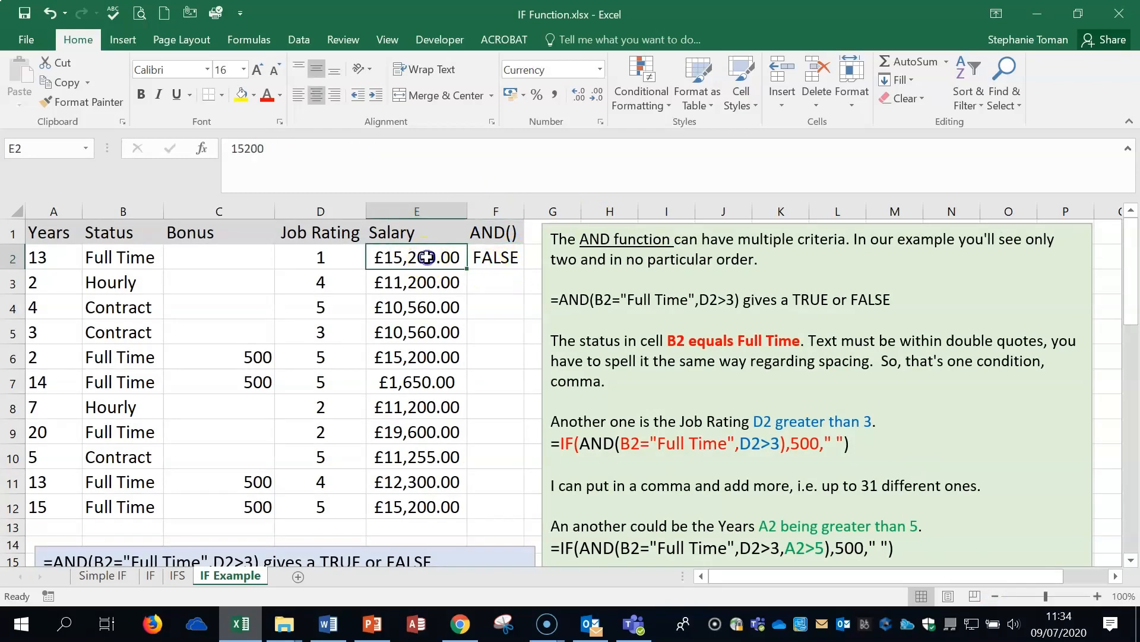
click(924, 443)
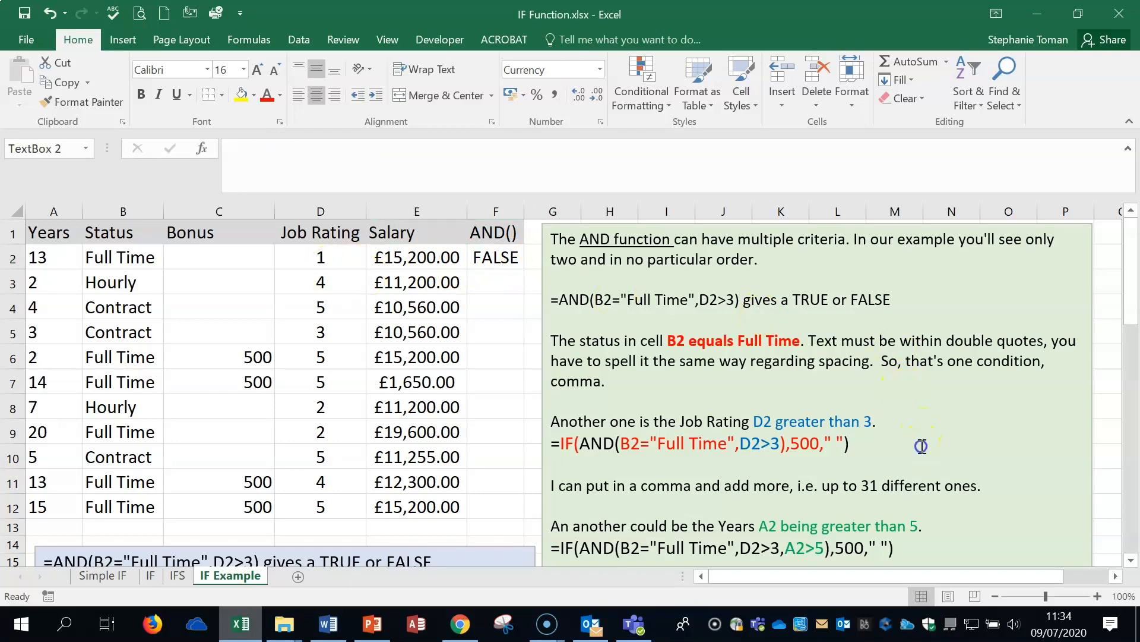
scroll(925, 442, down, 2)
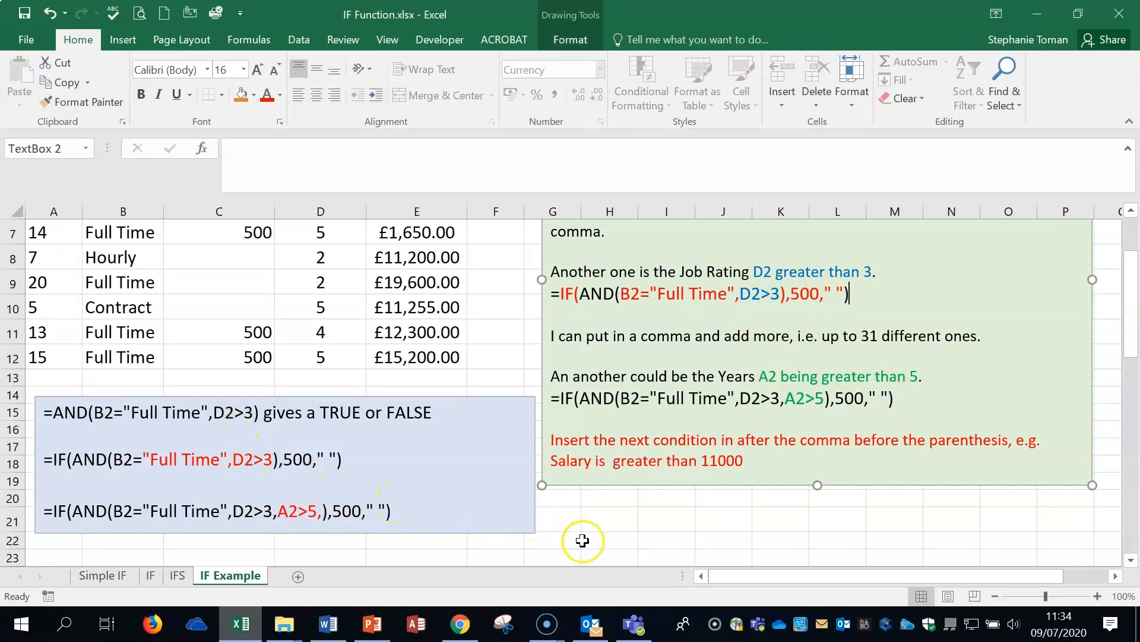
Close IF Function.xlsx and open Nested Functions (1).xlsx from the Extras folder.
click(1124, 9)
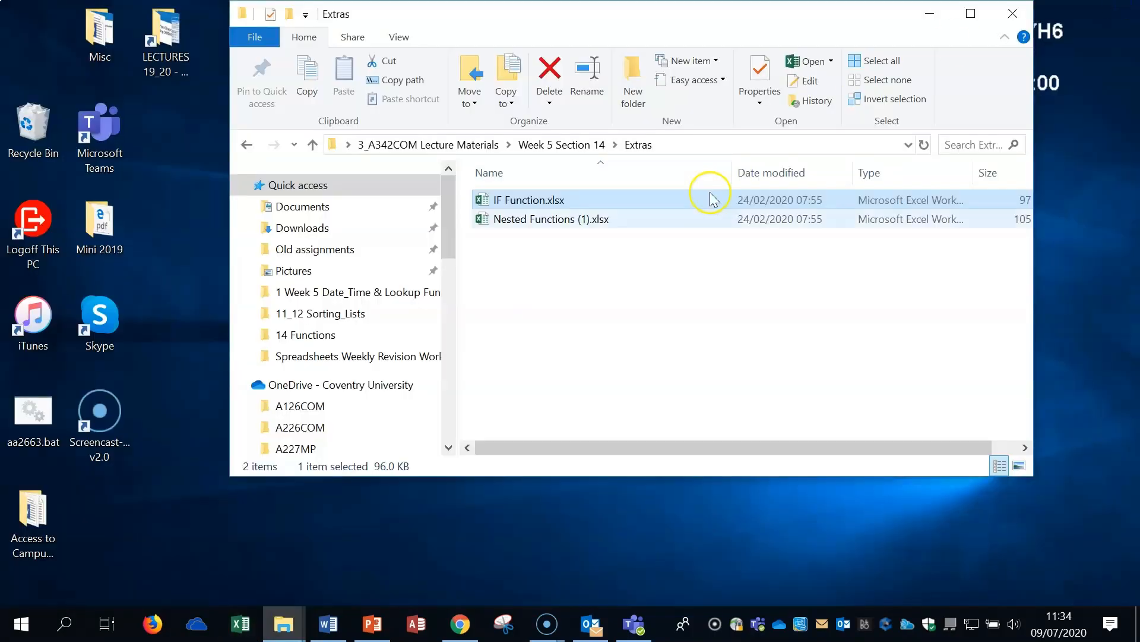
double_click(545, 220)
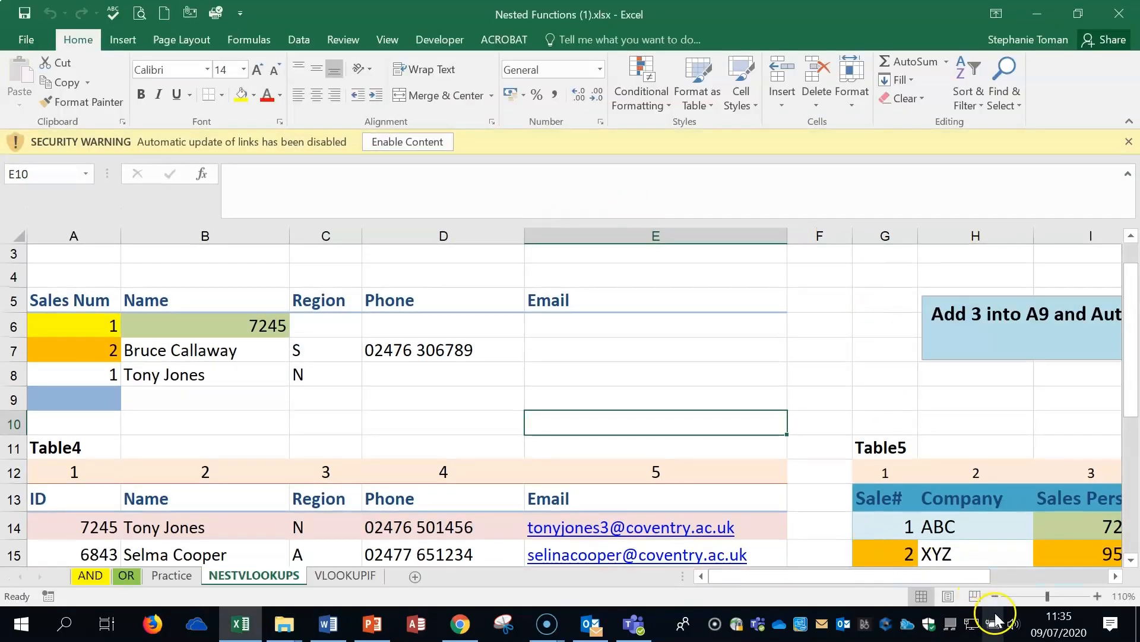
Inspect the nested VLOOKUP formula in B7 of the NESTVLOOKUPS sheet and look through the AND, OR and Practice sheets.
click(995, 596)
click(995, 596)
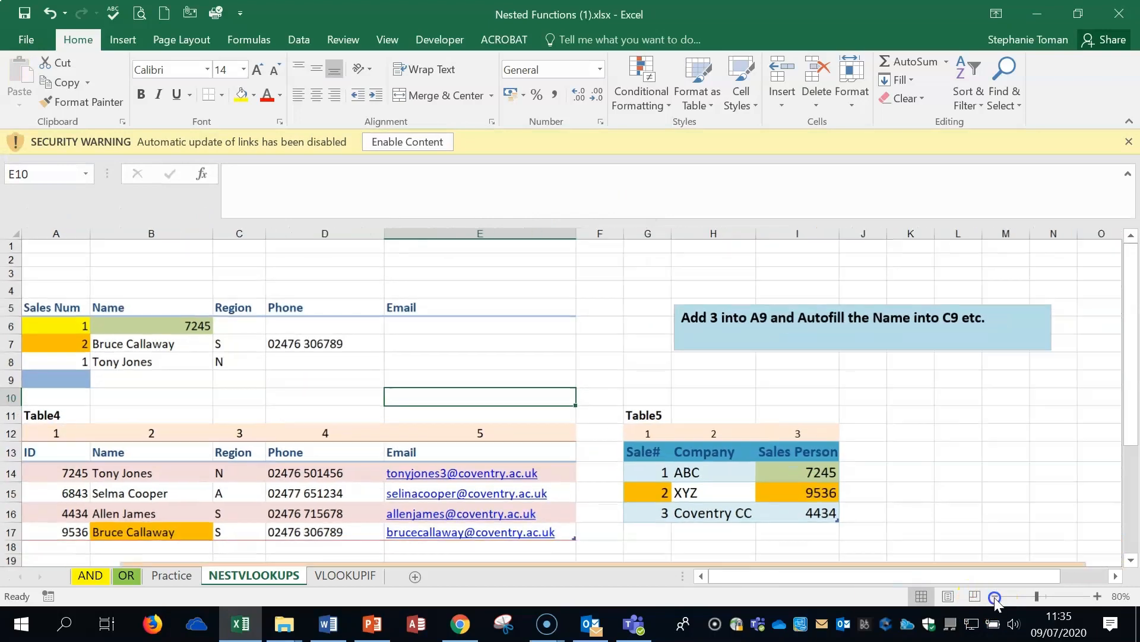
click(178, 350)
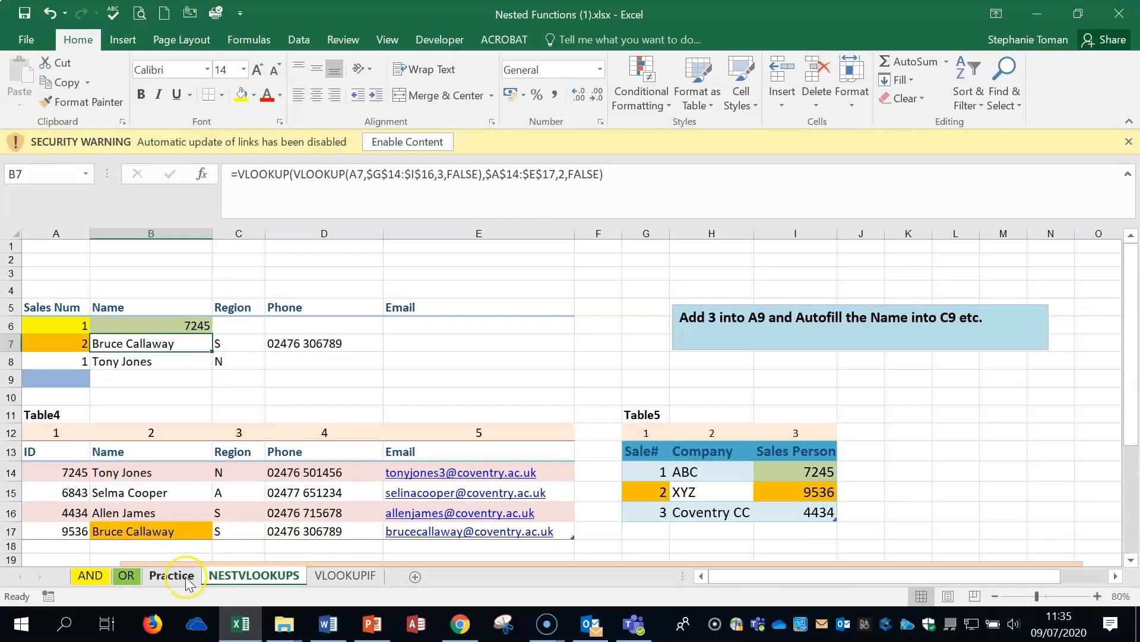
click(90, 575)
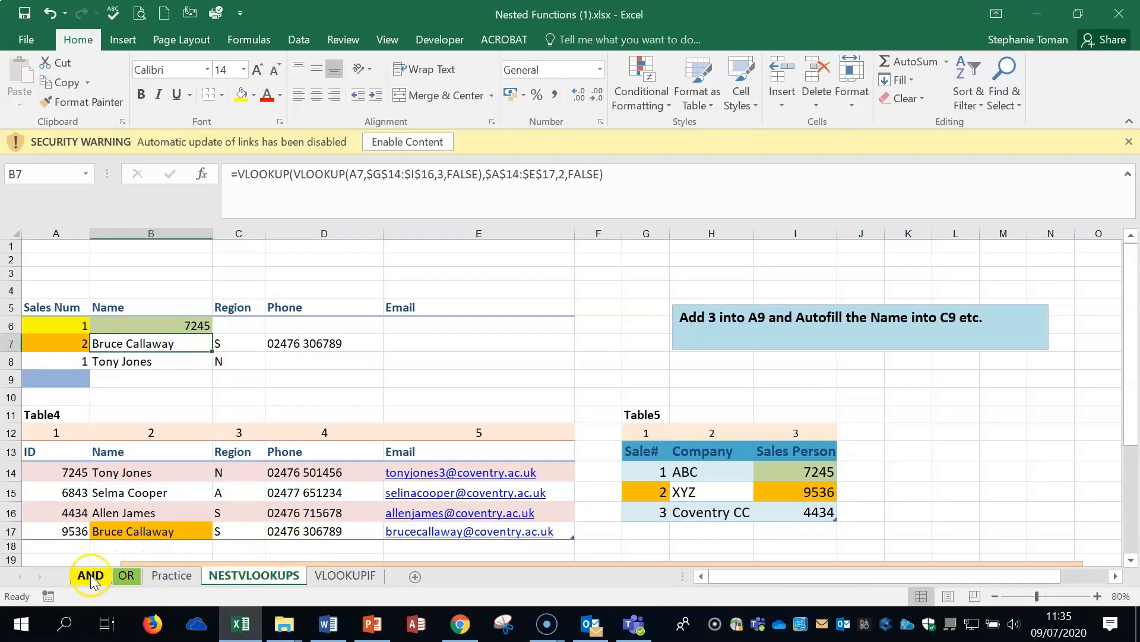
click(122, 576)
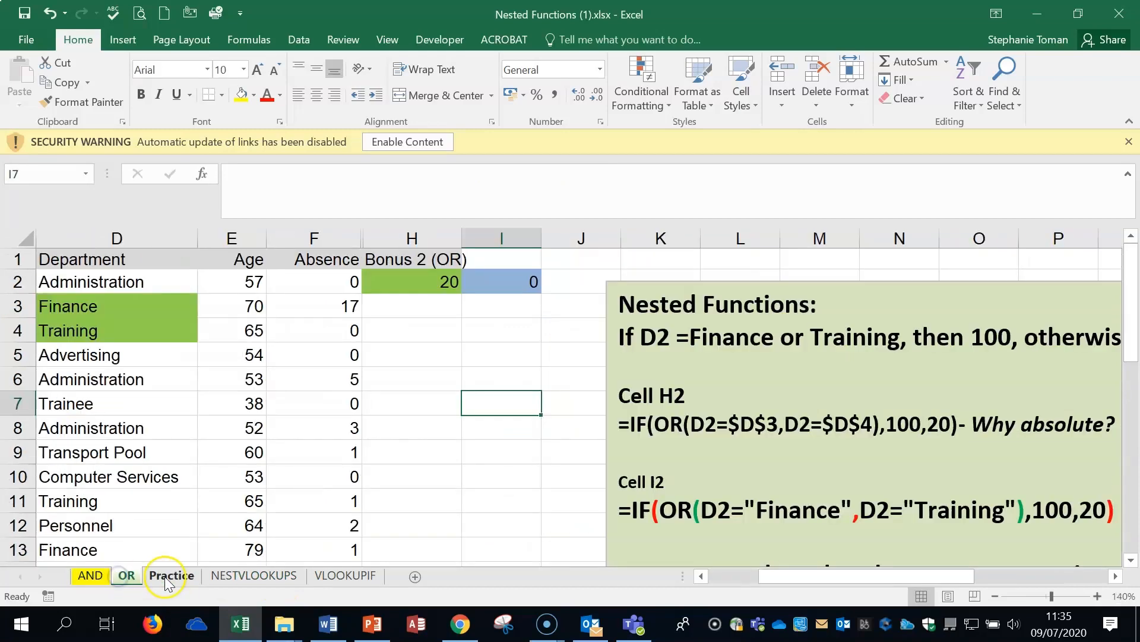
click(170, 576)
click(228, 578)
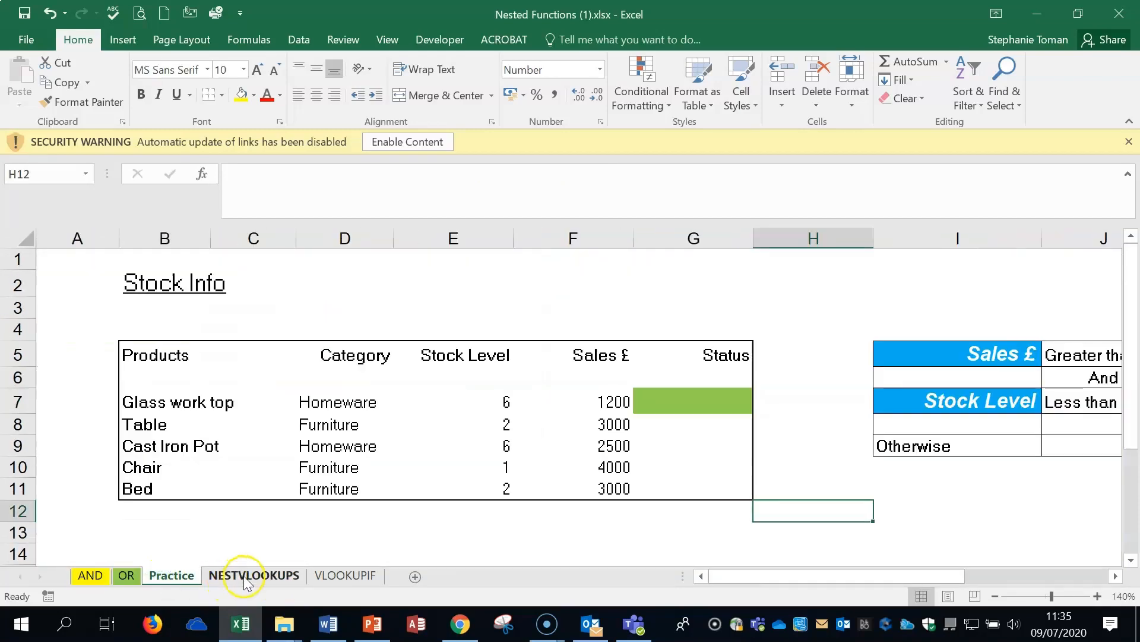
Examine the commission lookup example, its Table1 tiers and the instruction text on the VLOOKUPIF sheet.
click(359, 575)
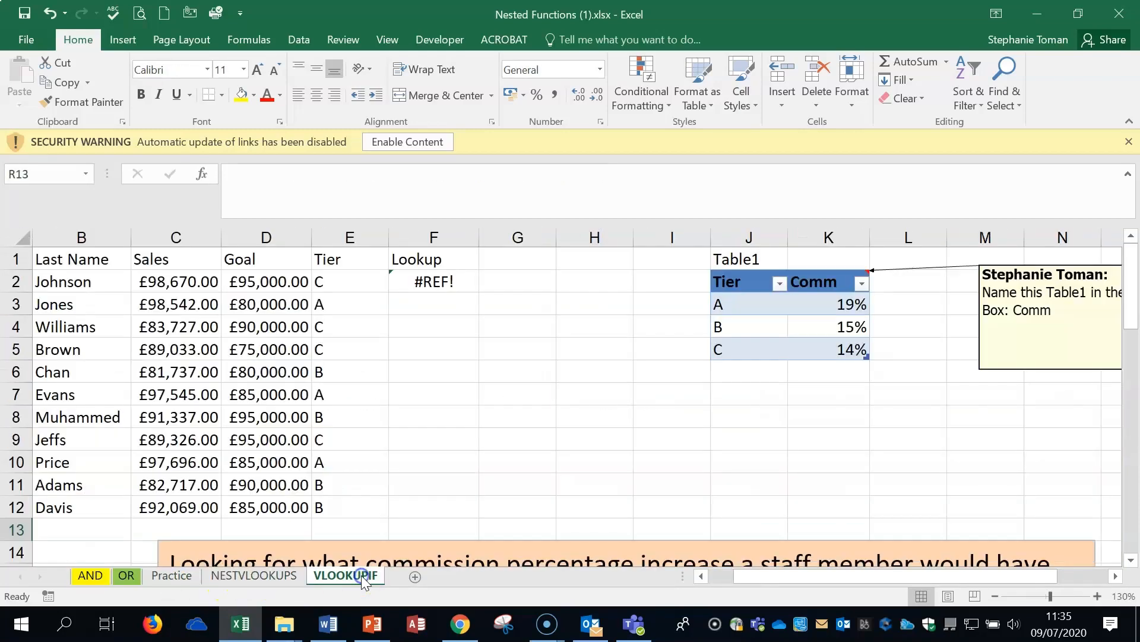
click(572, 418)
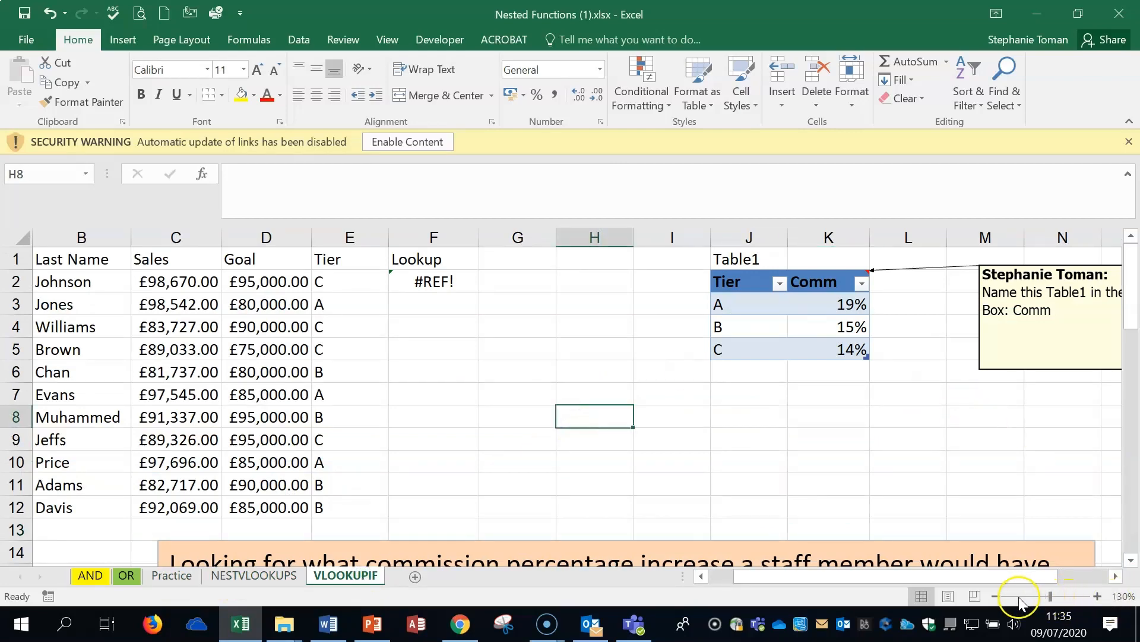
click(995, 597)
click(995, 596)
click(995, 596)
click(995, 597)
click(995, 597)
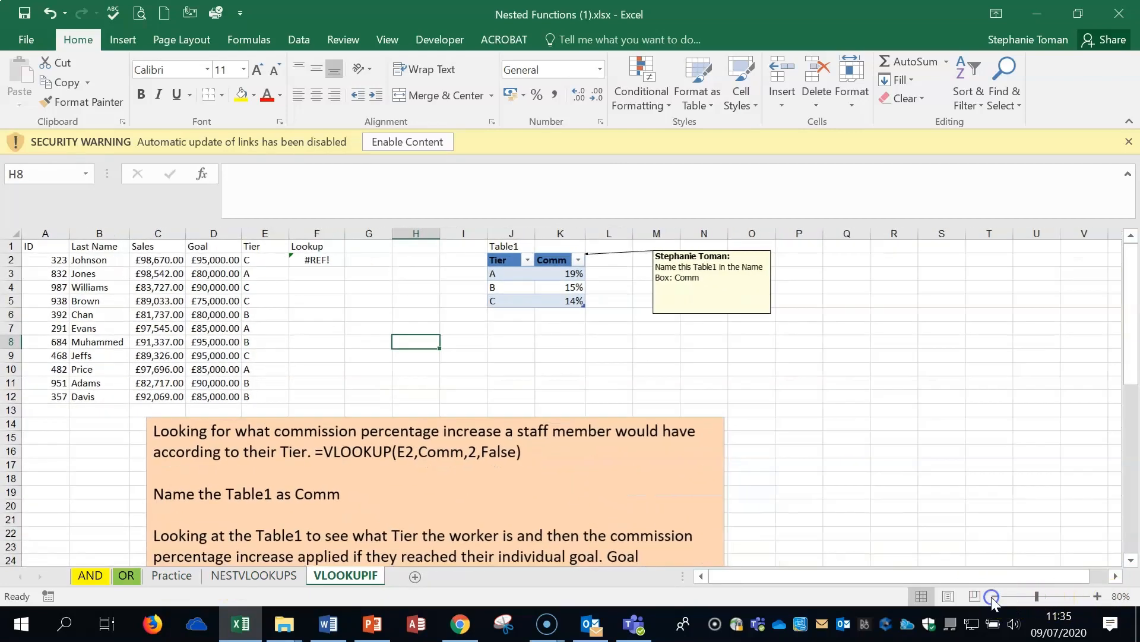